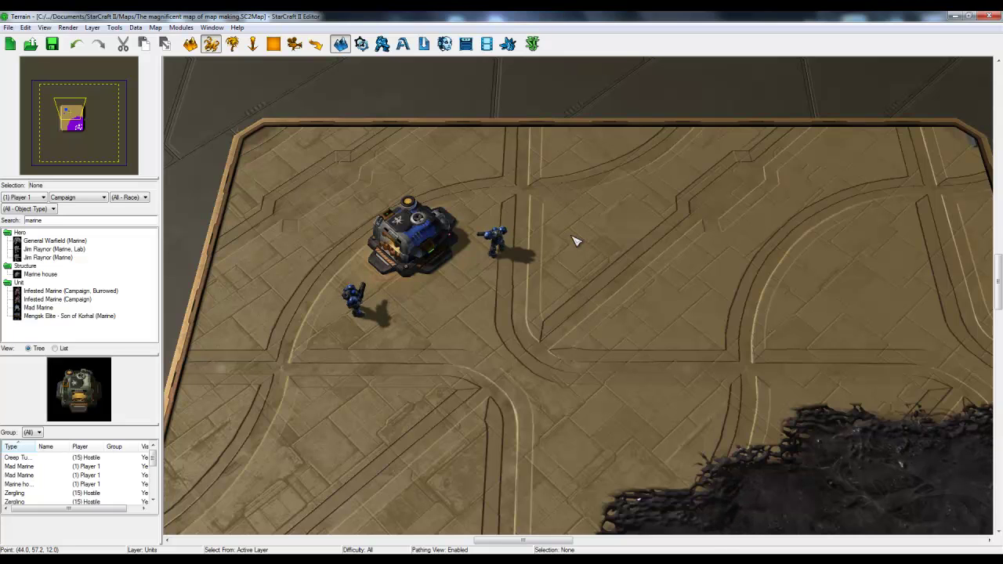
{"action": "scroll", "coordinate": [573, 285], "scroll_direction": "down", "scroll_amount": 2}
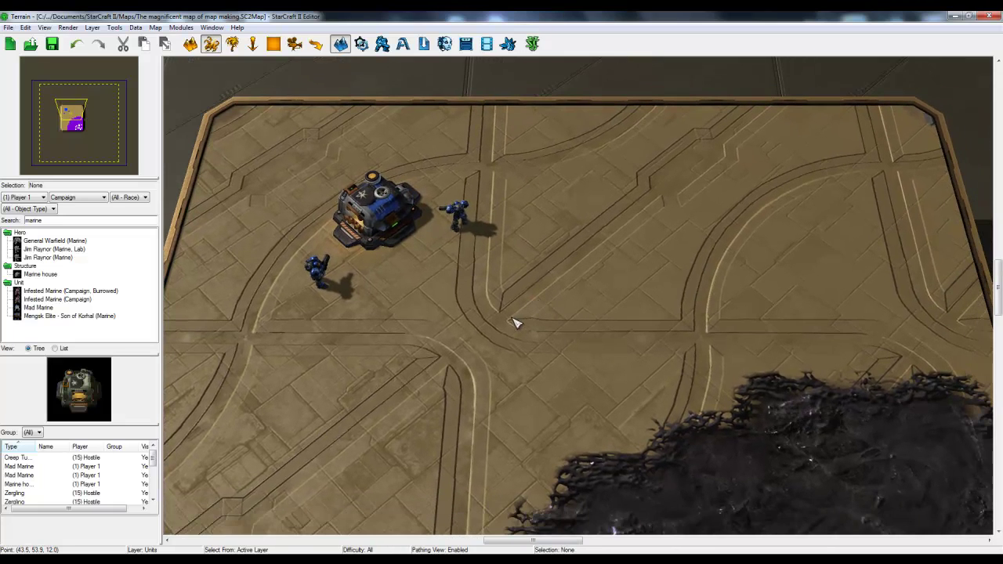
{"action": "mouse_move", "coordinate": [435, 293]}
{"action": "right_mouse_down"}
{"action": "mouse_move", "coordinate": [435, 308]}
{"action": "mouse_move", "coordinate": [423, 272]}
{"action": "mouse_move", "coordinate": [441, 297]}
{"action": "mouse_move", "coordinate": [445, 287]}
{"action": "right_mouse_up"}
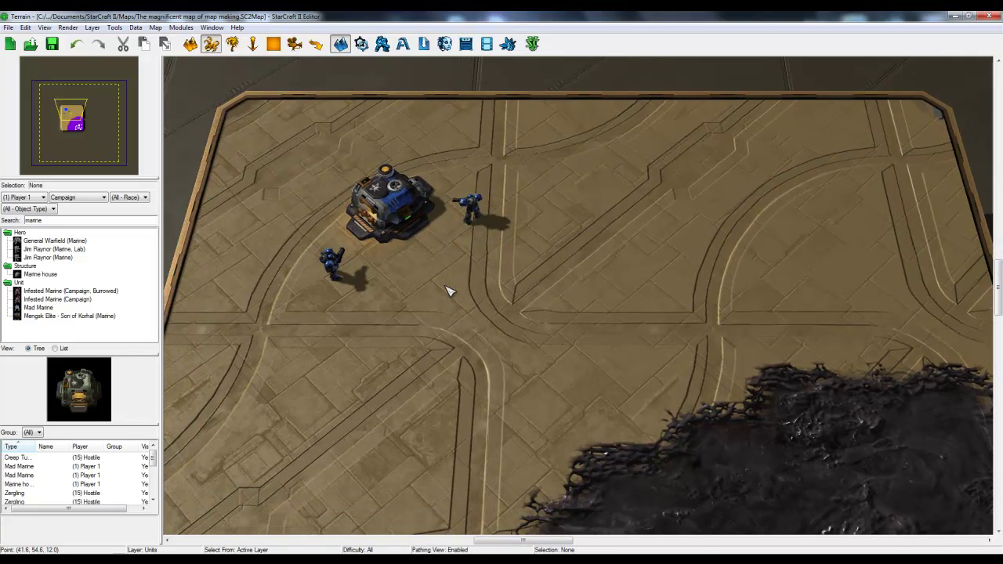
{"action": "scroll", "coordinate": [458, 295], "scroll_direction": "up", "scroll_amount": 1}
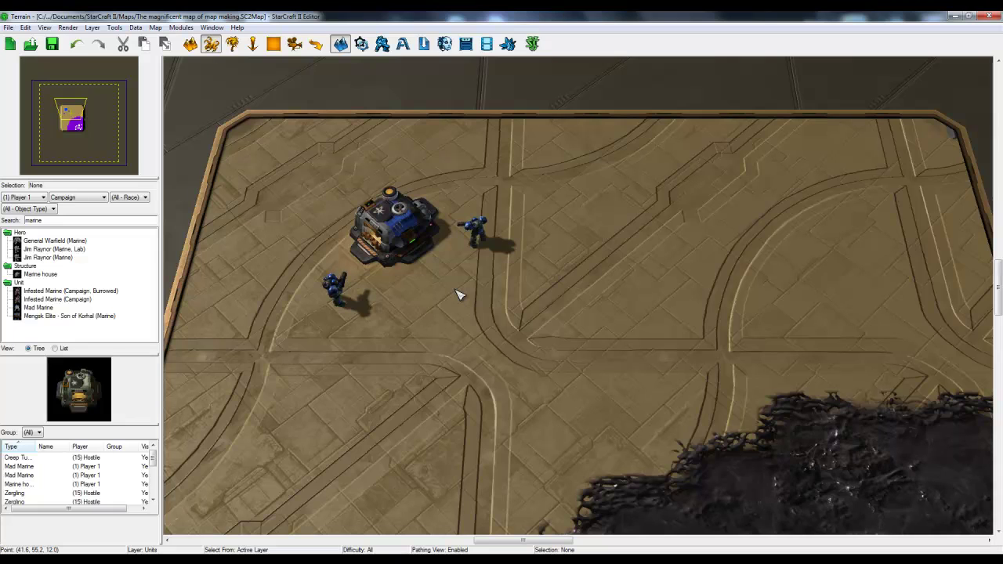
{"action": "scroll", "coordinate": [627, 345], "scroll_direction": "up", "scroll_amount": 3}
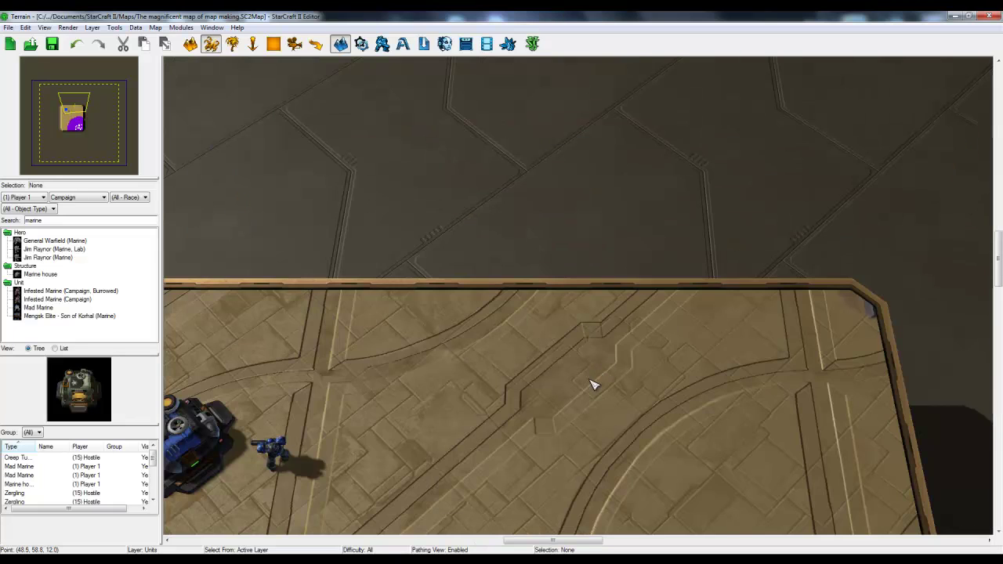
{"action": "right_click_drag", "start_coordinate": [593, 384], "coordinate": [603, 267]}
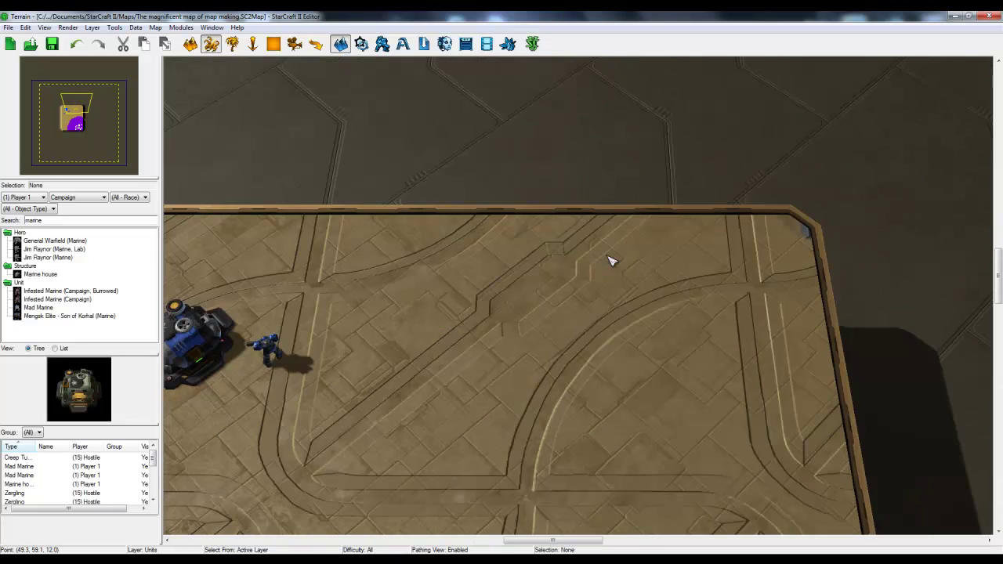
{"action": "right_click_drag", "start_coordinate": [501, 384], "coordinate": [625, 250]}
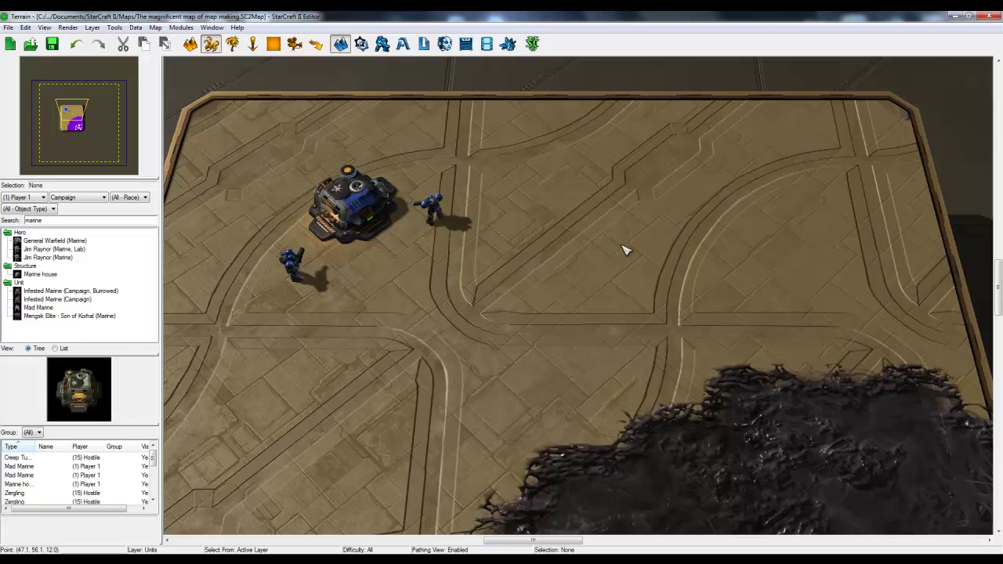
{"action": "right_click_drag", "start_coordinate": [609, 421], "coordinate": [600, 403]}
{"action": "right_click_drag", "start_coordinate": [483, 153], "coordinate": [475, 244]}
{"action": "right_click_drag", "start_coordinate": [393, 420], "coordinate": [472, 390]}
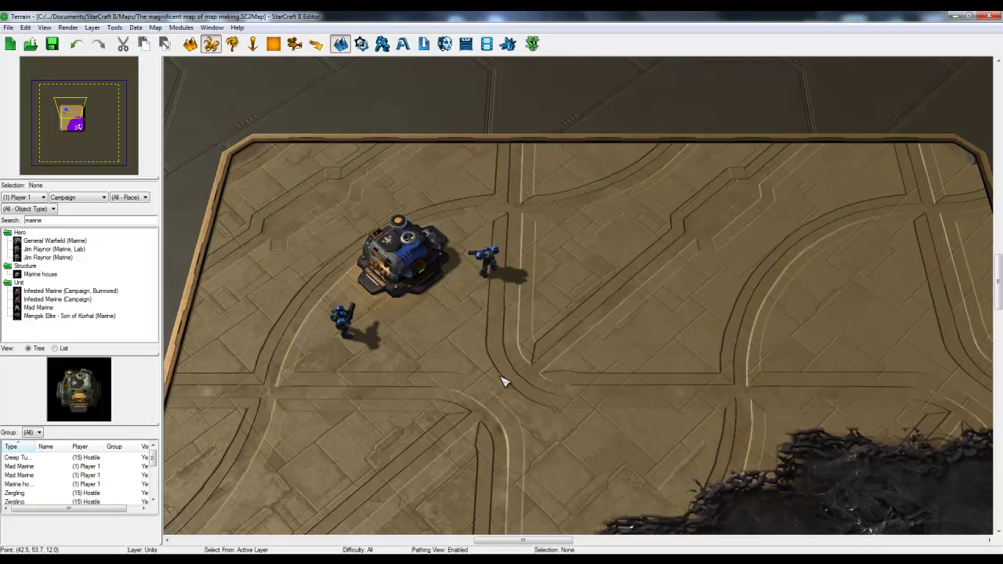
{"action": "scroll", "coordinate": [503, 382], "scroll_direction": "down", "scroll_amount": 2}
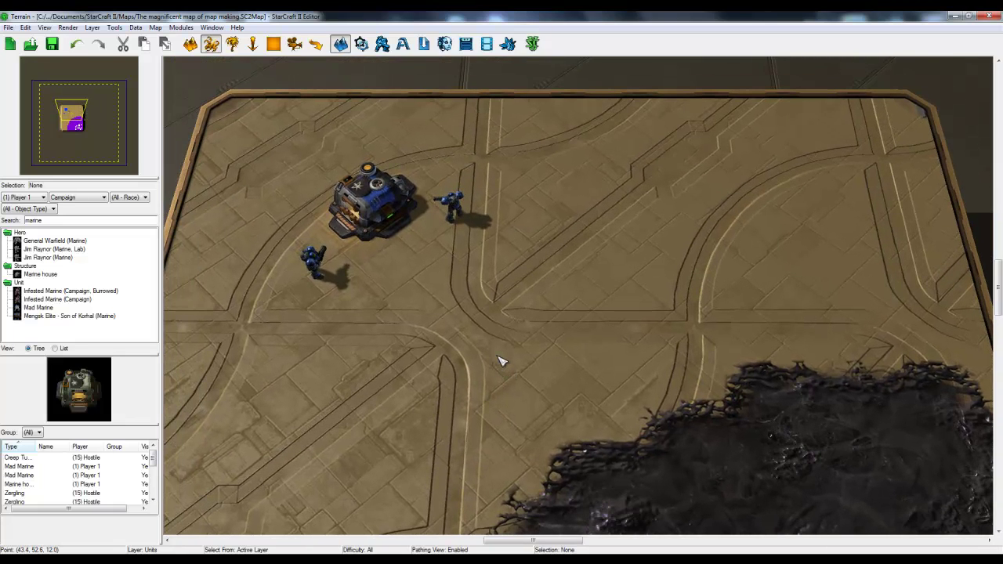
{"action": "scroll", "coordinate": [502, 361], "scroll_direction": "up", "scroll_amount": 2}
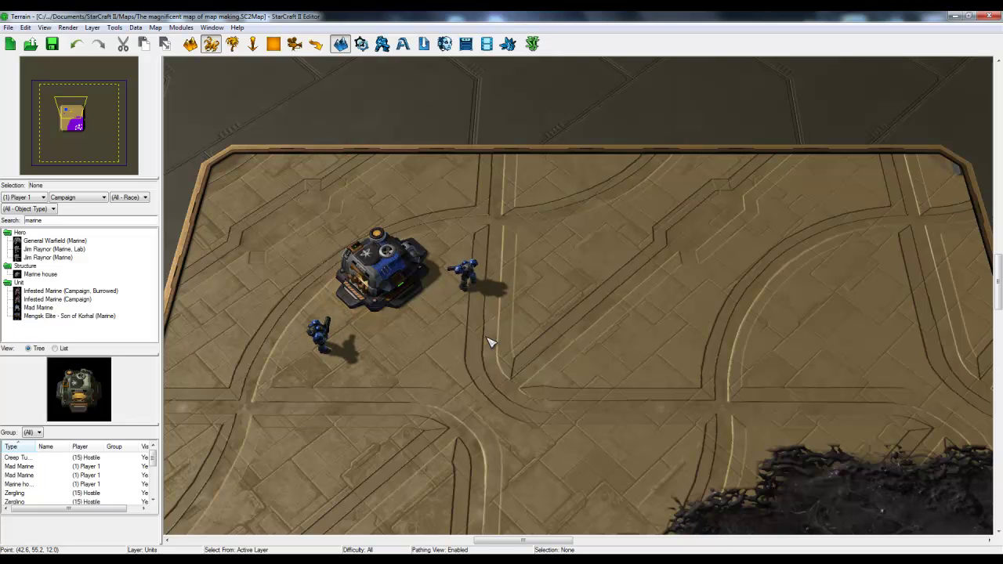
- Inspect the placed marine beside the building and the Marine house on the map by selecting each and clearing the selection
{"action": "left_click", "coordinate": [473, 274]}
{"action": "left_click", "coordinate": [561, 350]}
{"action": "right_click_drag", "start_coordinate": [561, 350], "coordinate": [603, 326]}
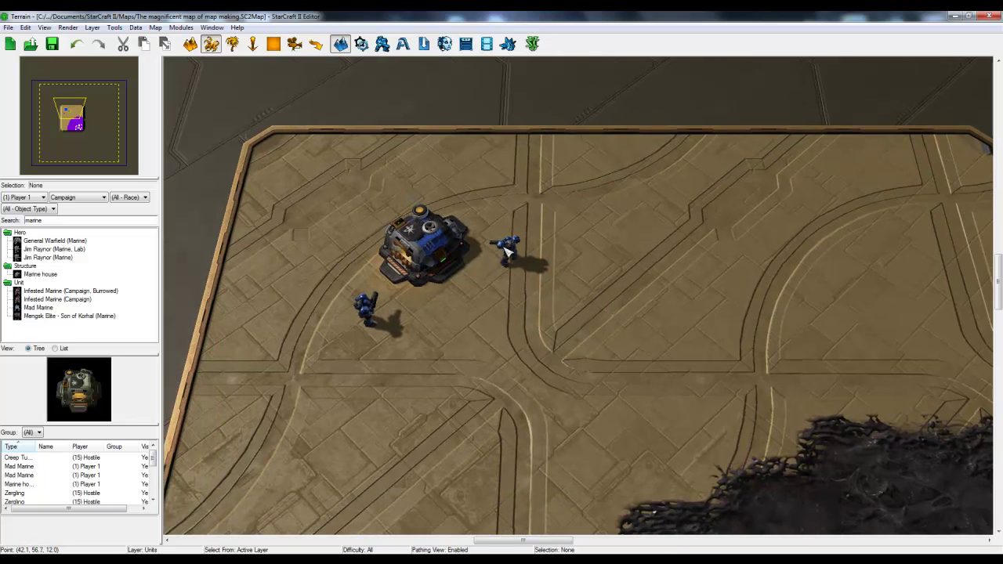
{"action": "left_click", "coordinate": [507, 249]}
{"action": "left_click", "coordinate": [483, 305]}
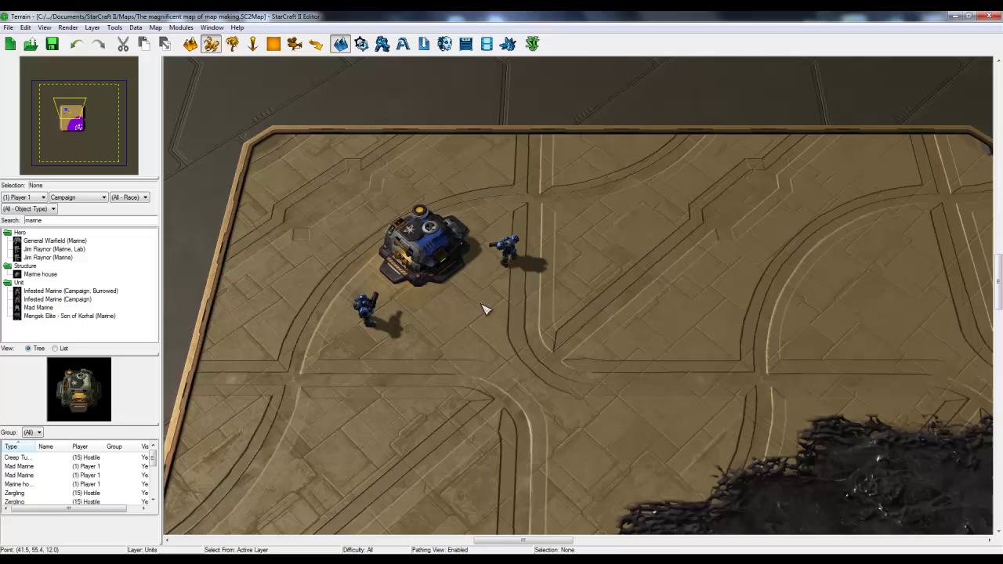
{"action": "left_click", "coordinate": [445, 271]}
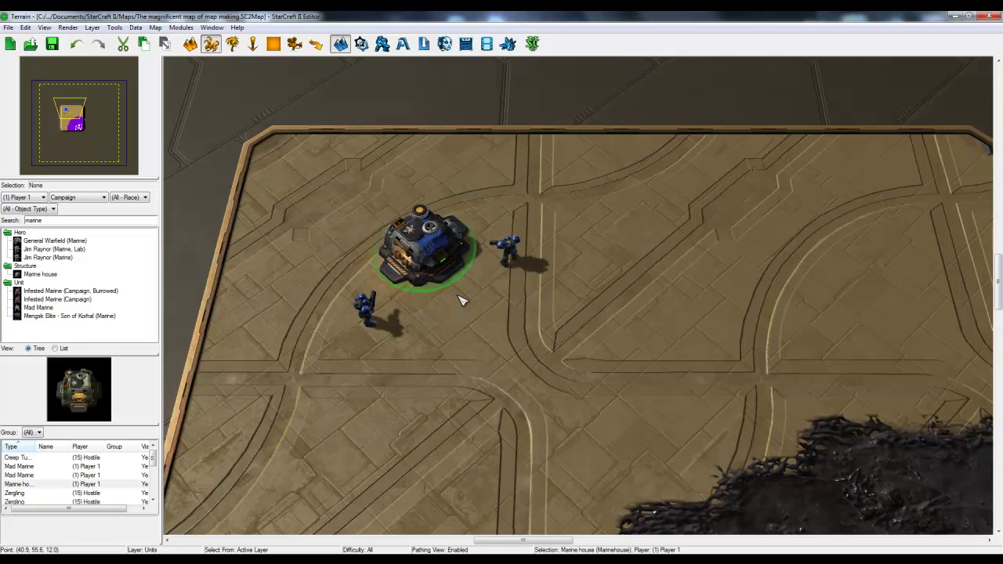
{"action": "left_click", "coordinate": [458, 296]}
{"action": "left_click", "coordinate": [427, 249]}
{"action": "left_click", "coordinate": [466, 336]}
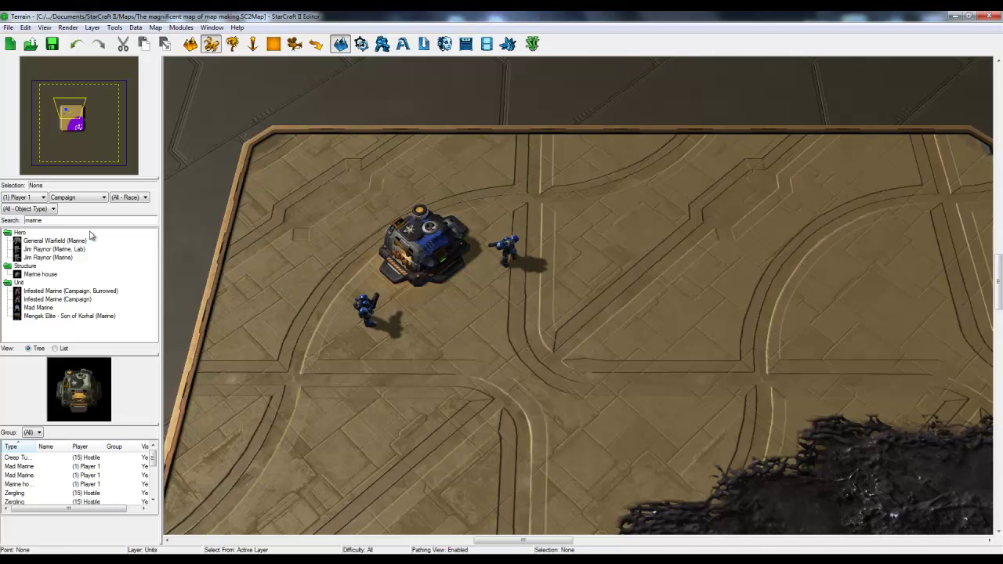
- Search the unit palette for "marine" and preview the Marine house structure
{"action": "double_click", "coordinate": [35, 220]}
{"action": "type", "text": "marine"}
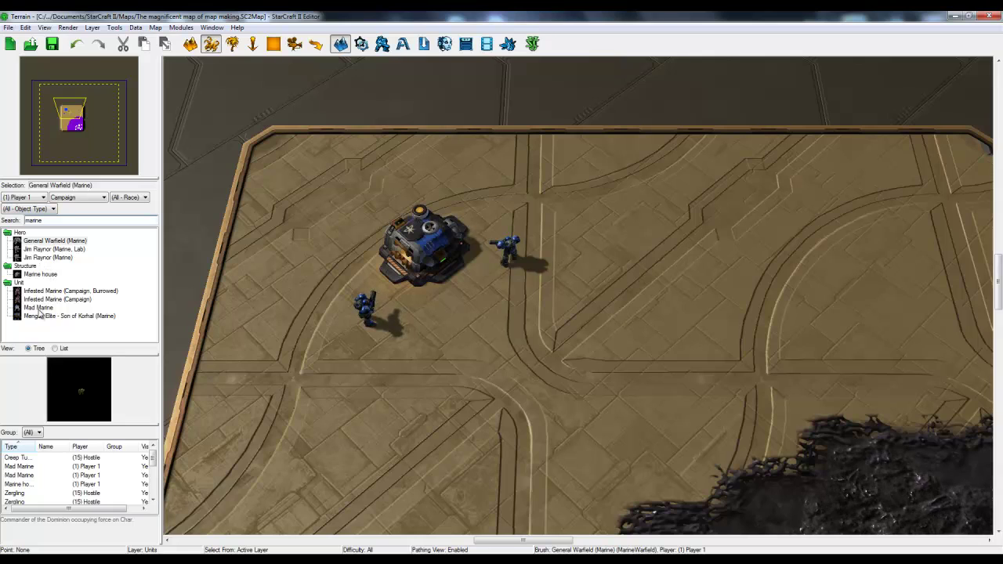
{"action": "left_click", "coordinate": [41, 274]}
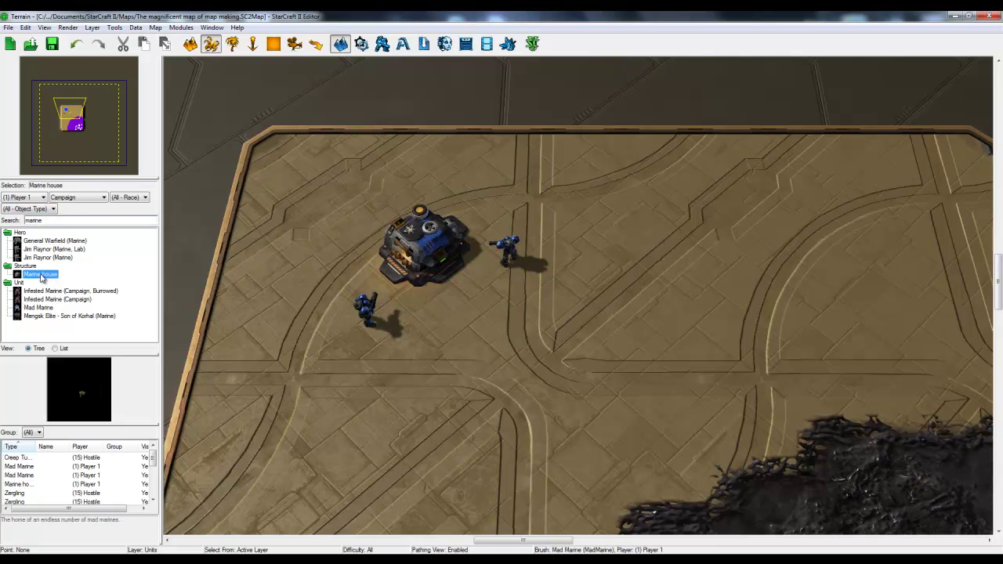
- Widen the unit palette to all object families and preview the standard Marine unit without placing it
{"action": "left_click", "coordinate": [51, 209]}
{"action": "left_click", "coordinate": [76, 199]}
{"action": "left_click", "coordinate": [73, 199]}
{"action": "left_click", "coordinate": [71, 207]}
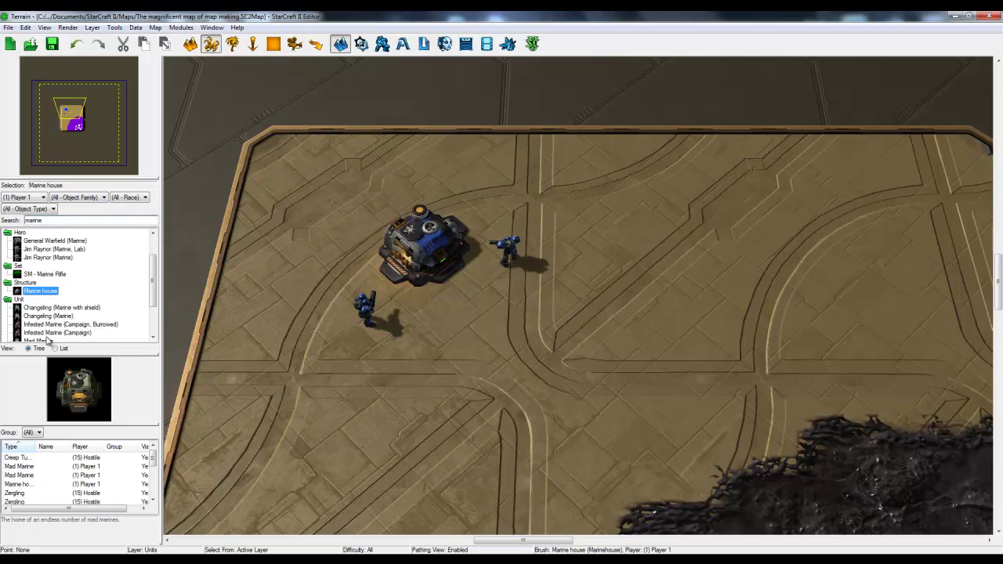
{"action": "scroll", "coordinate": [47, 340], "scroll_direction": "down", "scroll_amount": 1}
{"action": "left_click", "coordinate": [36, 324]}
{"action": "key", "text": "Escape"}
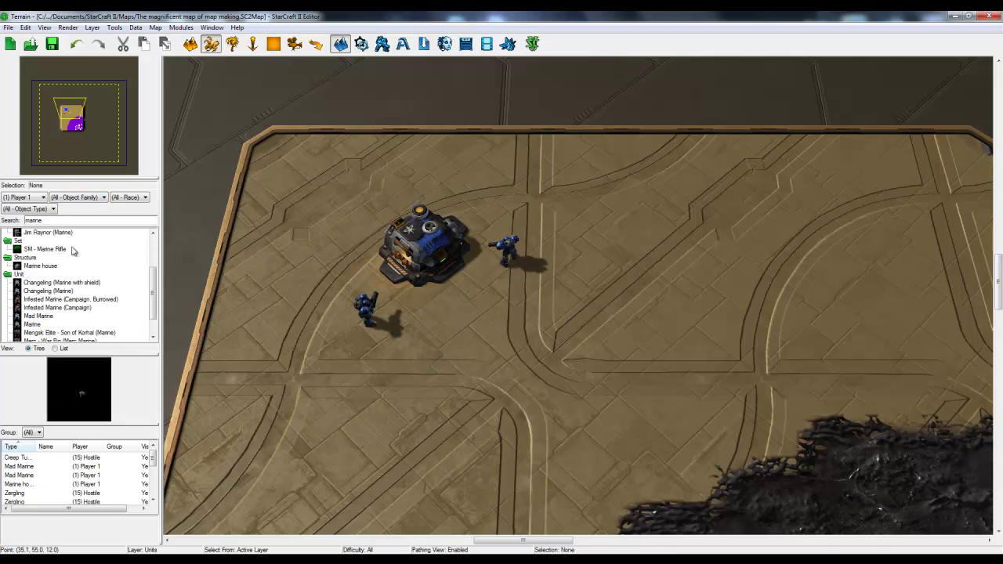
- Search the unit palette for "supply", preview the Supply Depot without placing it, and clear the search
{"action": "double_click", "coordinate": [35, 221]}
{"action": "type", "text": "s"}
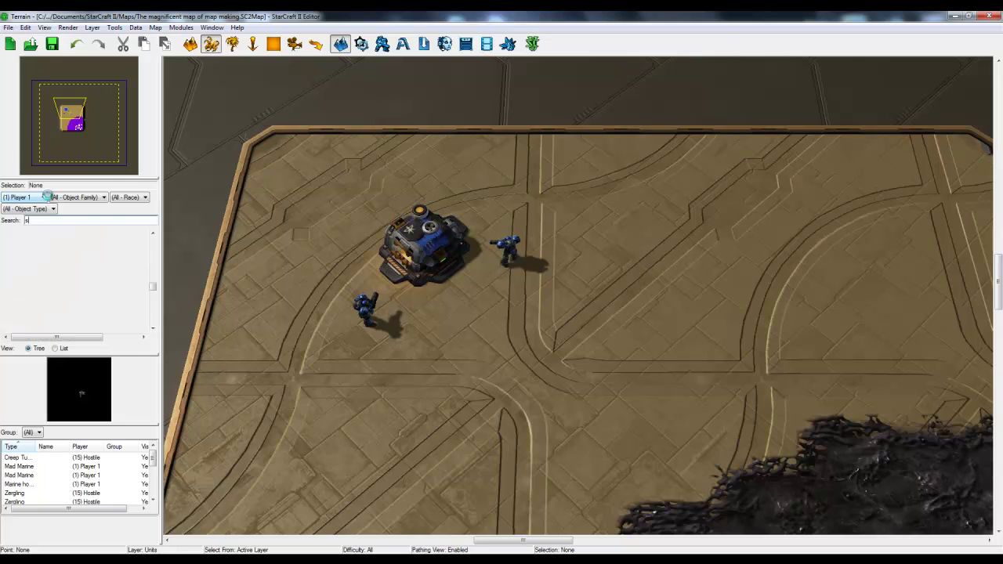
{"action": "type", "text": "upply"}
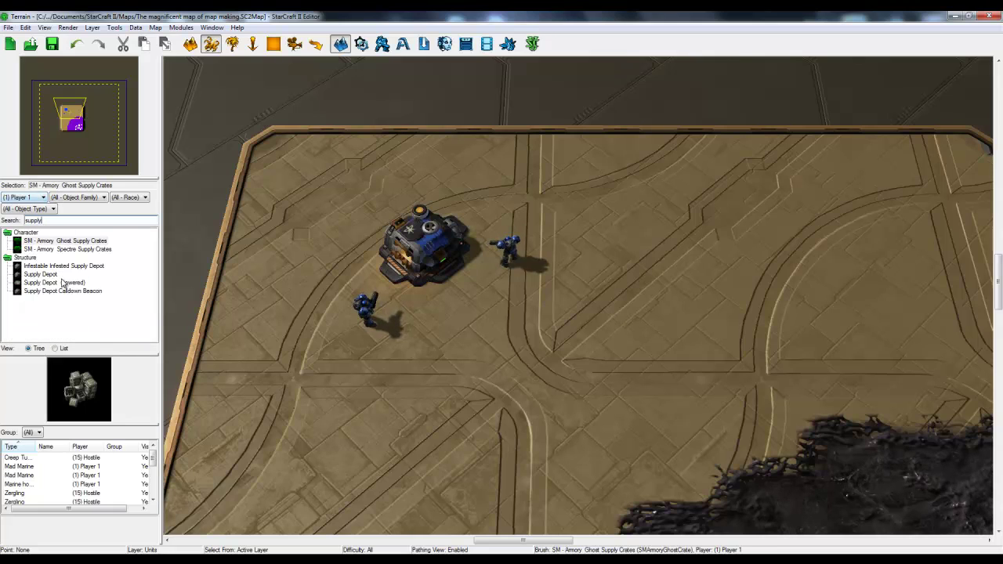
{"action": "left_click", "coordinate": [40, 275]}
{"action": "key", "text": "Escape"}
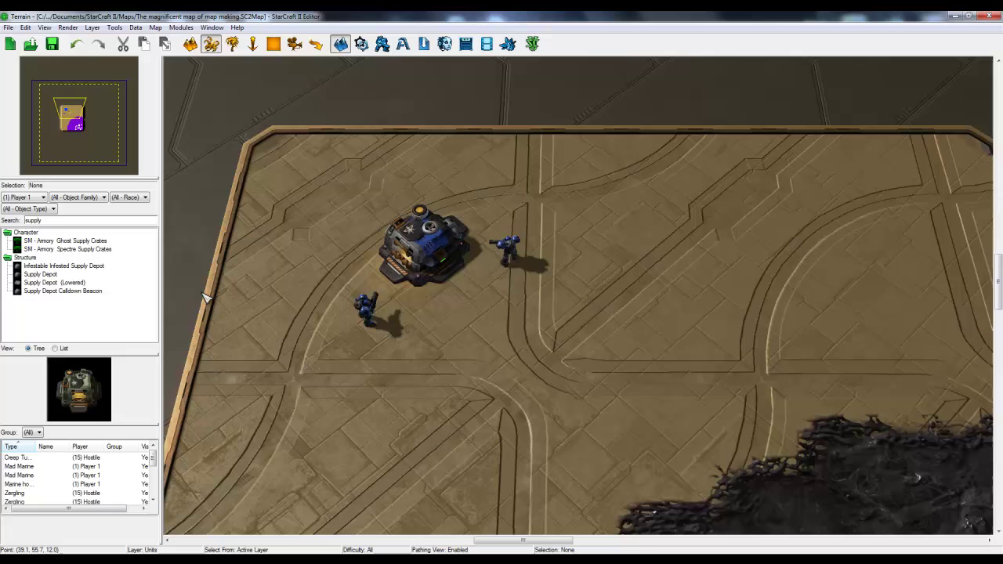
{"action": "left_click_drag", "start_coordinate": [82, 221], "coordinate": [7, 225]}
{"action": "key", "text": "BackSpace"}
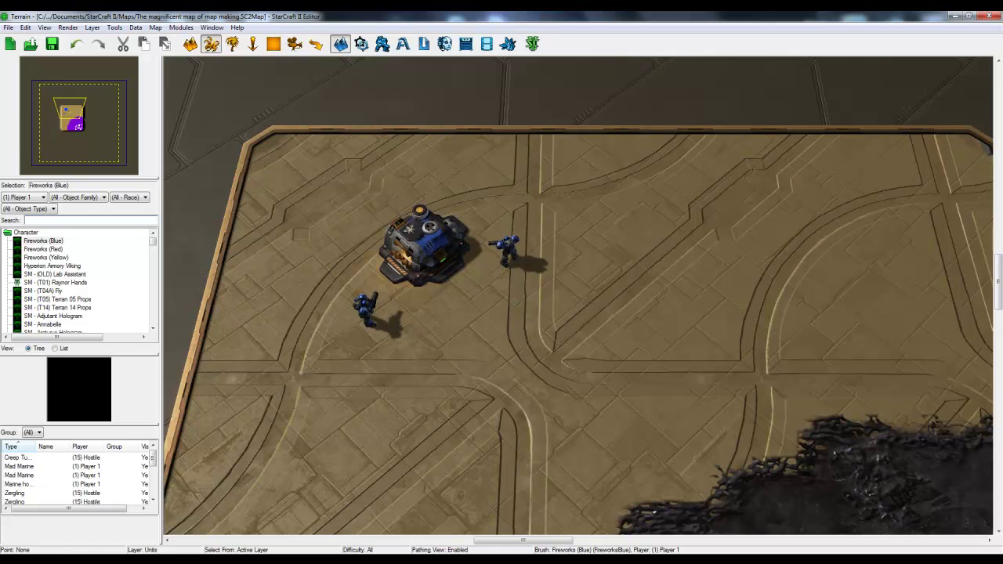
- Switch to the Data Editor, clear the unit search, and show the abilities data
{"action": "left_click", "coordinate": [201, 502]}
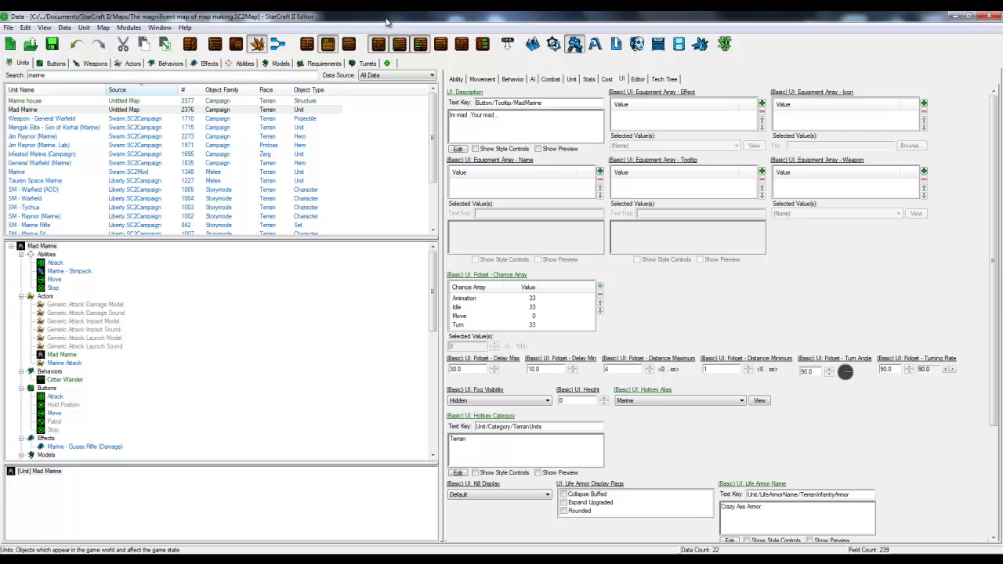
{"action": "double_click", "coordinate": [63, 74]}
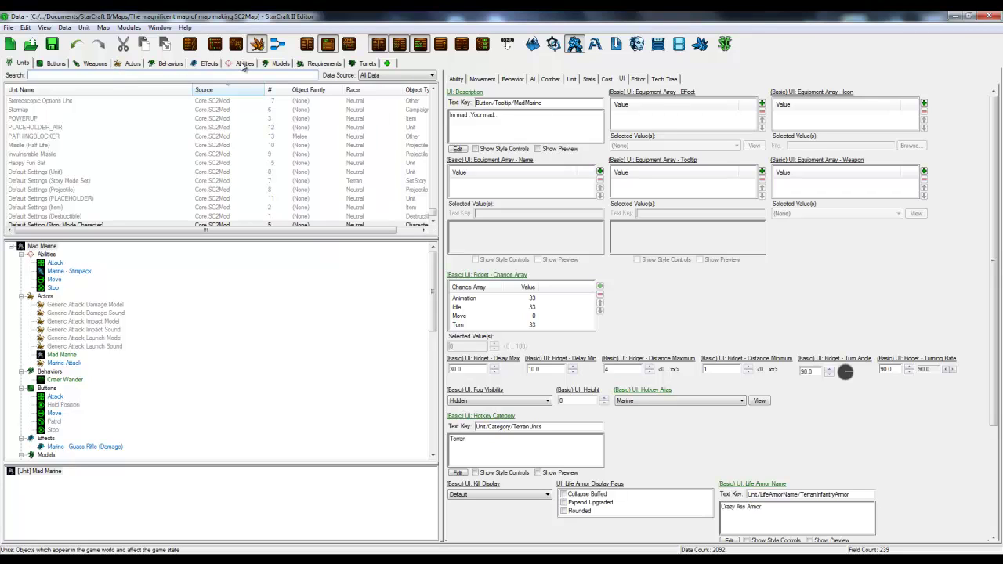
{"action": "left_click", "coordinate": [244, 64]}
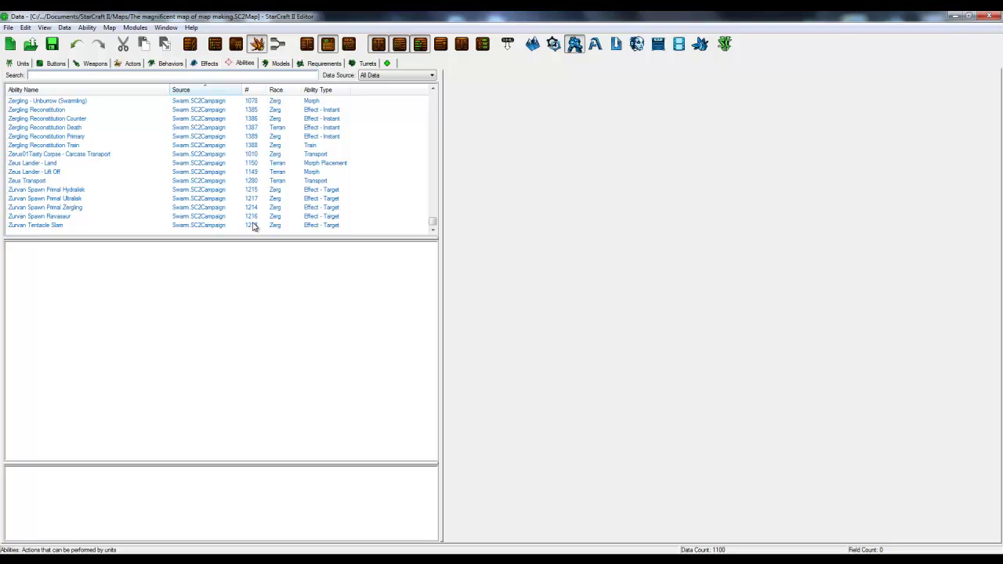
- Start a new ability named "Marine House training" and generate its ID from the name
{"action": "left_click", "coordinate": [208, 137]}
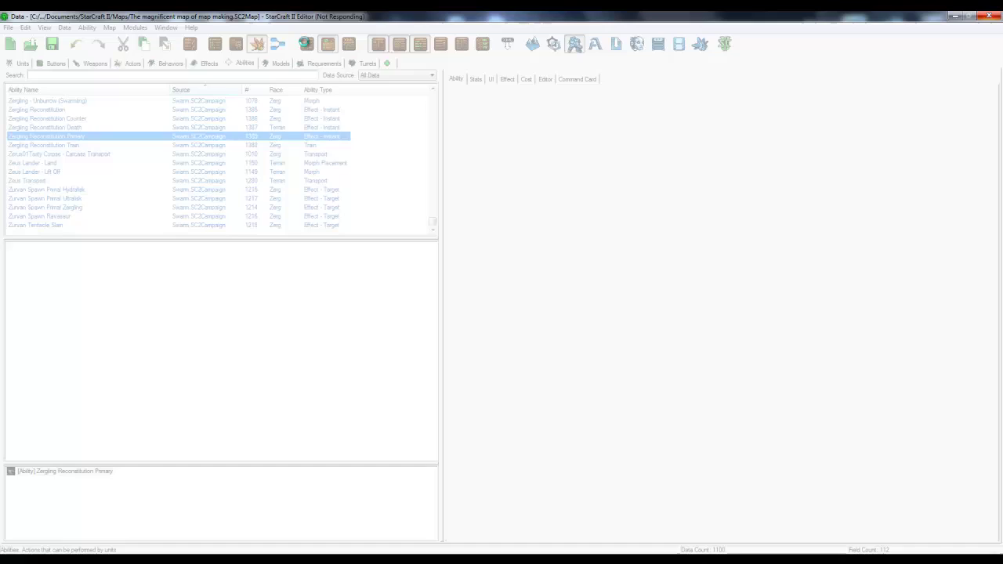
{"action": "left_click", "coordinate": [408, 278]}
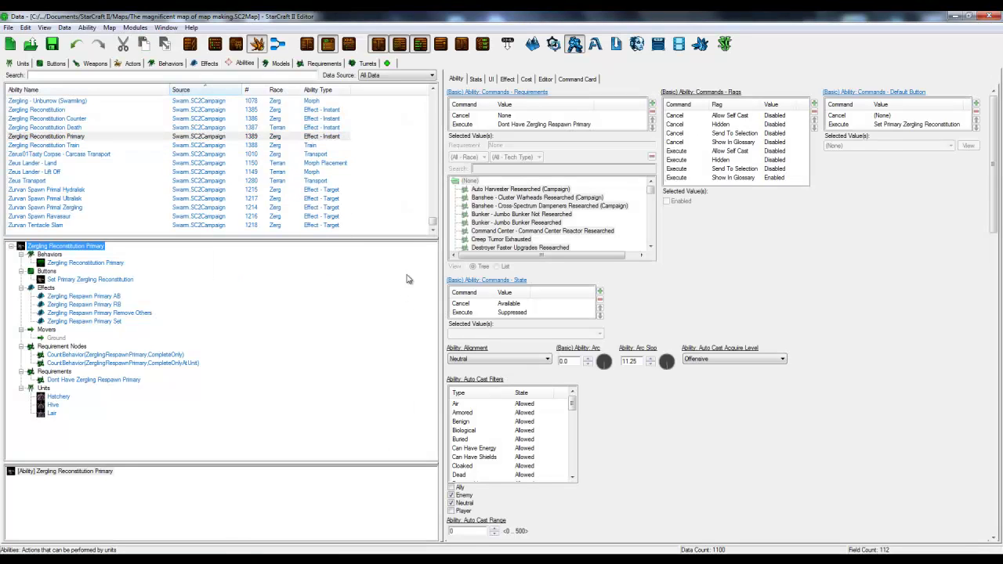
{"action": "right_click", "coordinate": [192, 138]}
{"action": "left_click", "coordinate": [223, 148]}
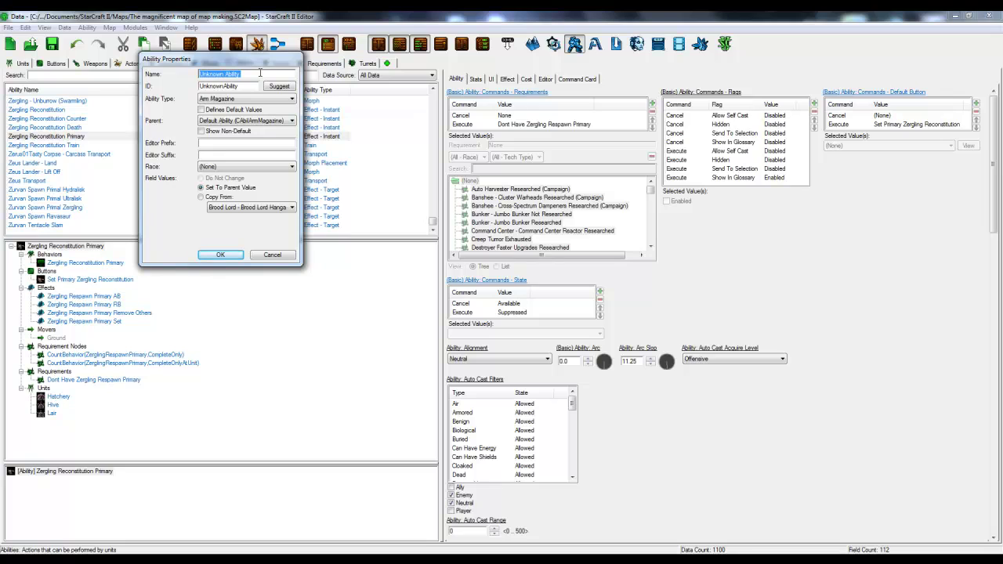
{"action": "type", "text": "Marine House training"}
{"action": "left_click", "coordinate": [286, 87]}
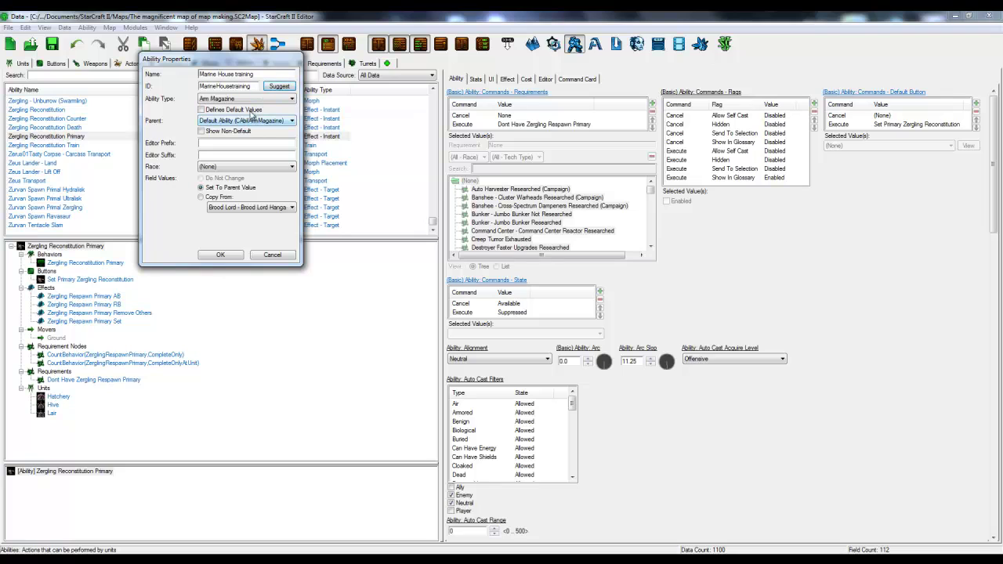
- Set the new ability's type to Train, copy its field values from "Barracks - Train", and create it
{"action": "left_click", "coordinate": [253, 98]}
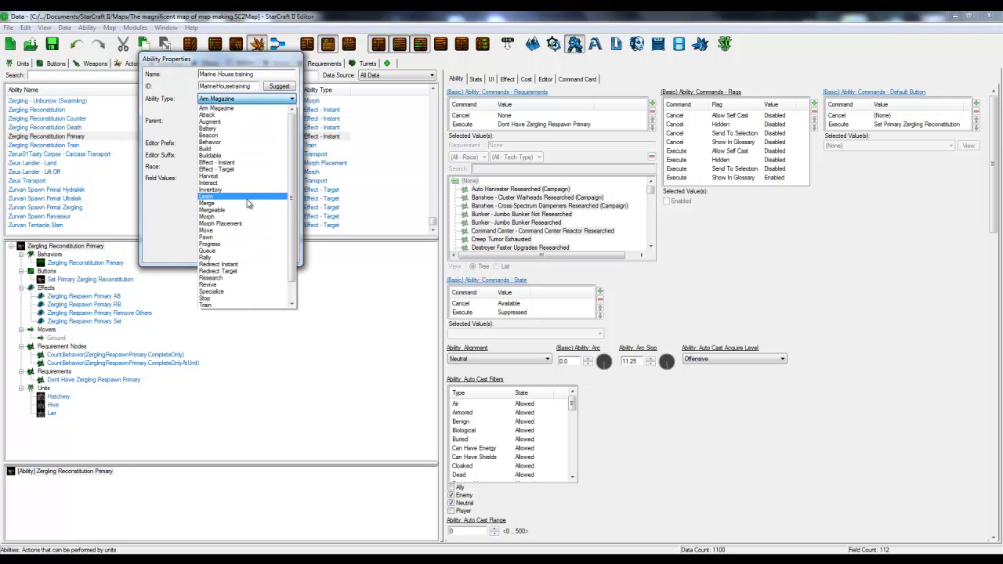
{"action": "key", "text": "t"}
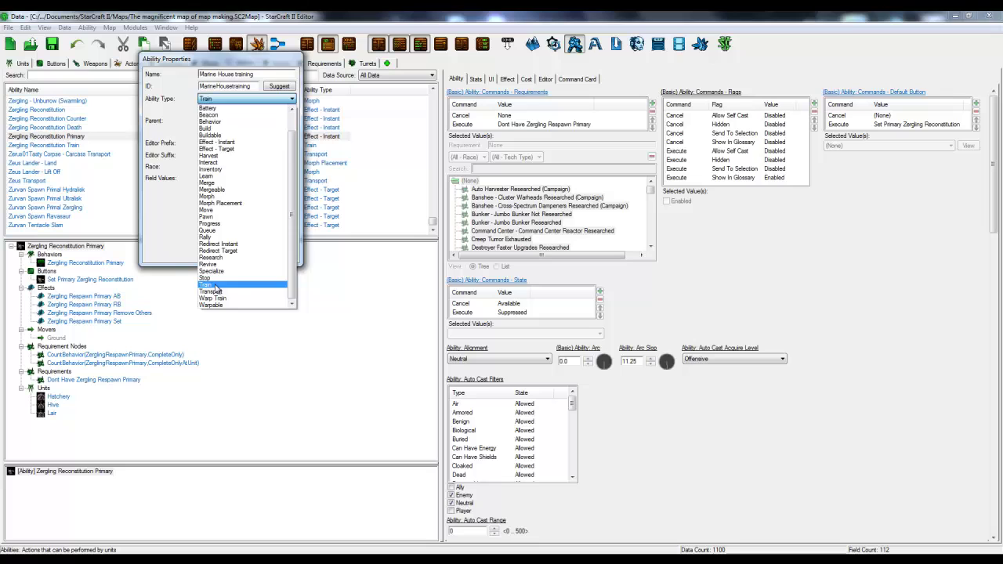
{"action": "left_click", "coordinate": [210, 284]}
{"action": "left_click", "coordinate": [220, 198]}
{"action": "left_click", "coordinate": [235, 207]}
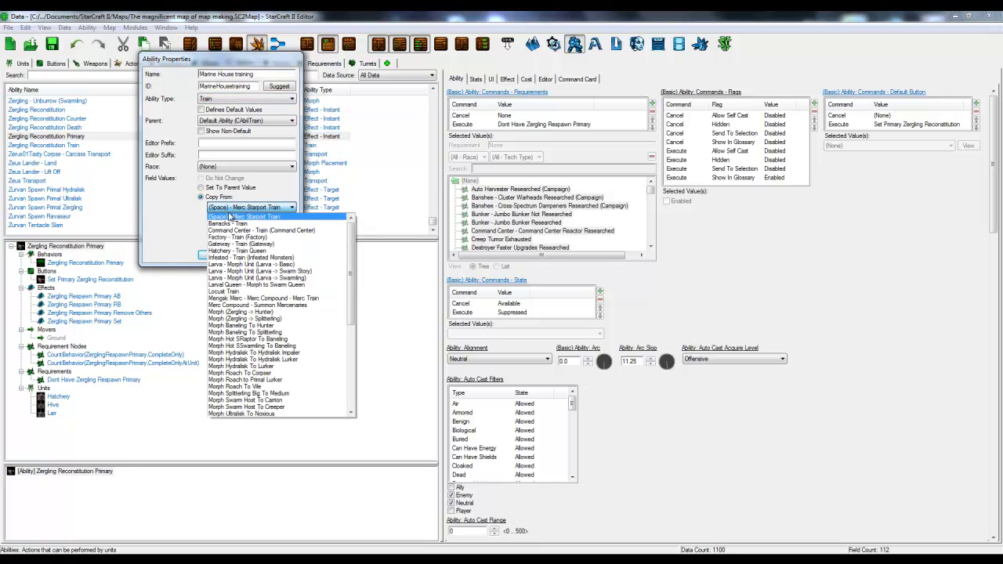
{"action": "scroll", "coordinate": [258, 227], "scroll_direction": "down", "scroll_amount": 1}
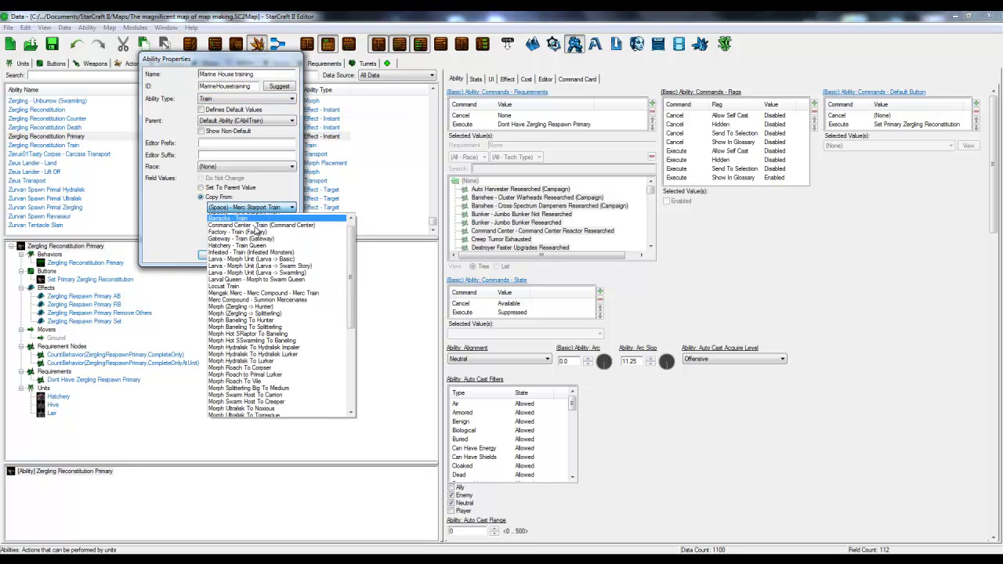
{"action": "left_click", "coordinate": [252, 216]}
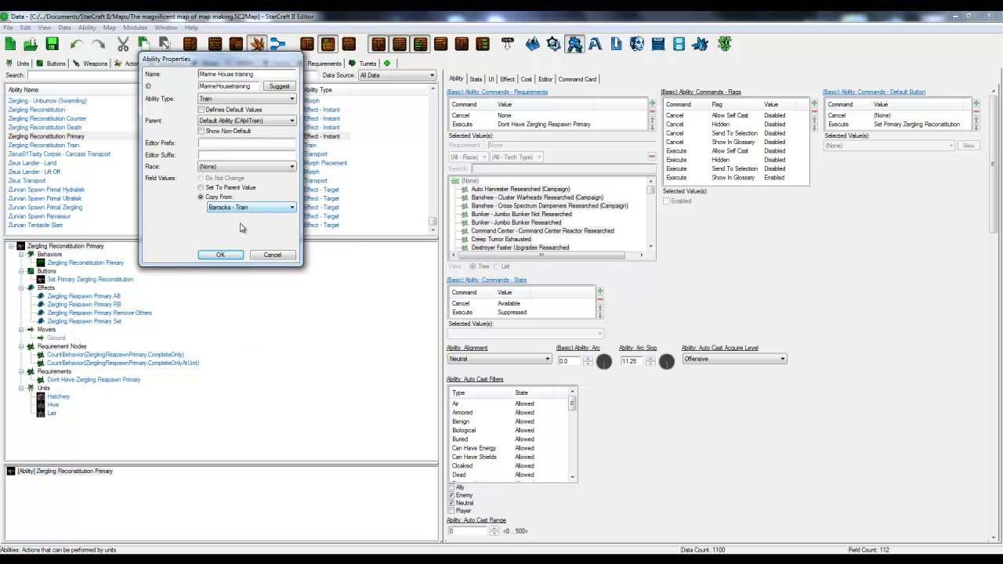
{"action": "left_click", "coordinate": [222, 254]}
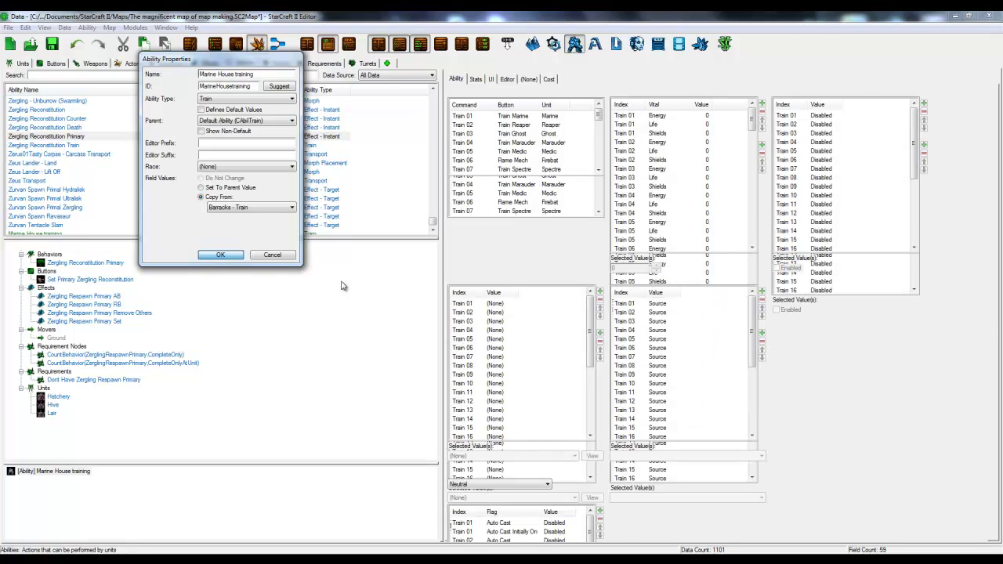
- Look through the commands Train 01 to Train 07 of the Marine House training ability
{"action": "left_click", "coordinate": [540, 171]}
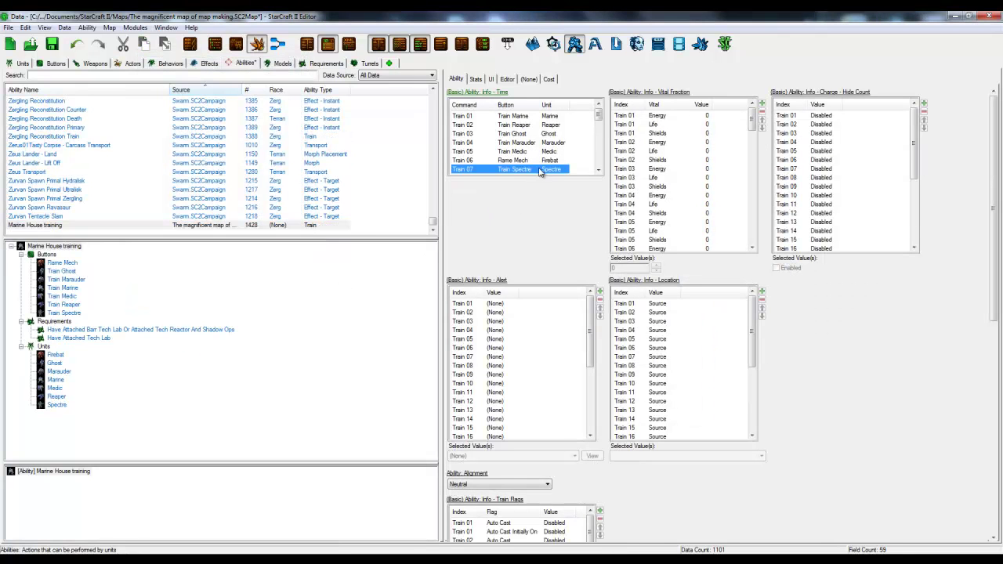
{"action": "left_click", "coordinate": [533, 160]}
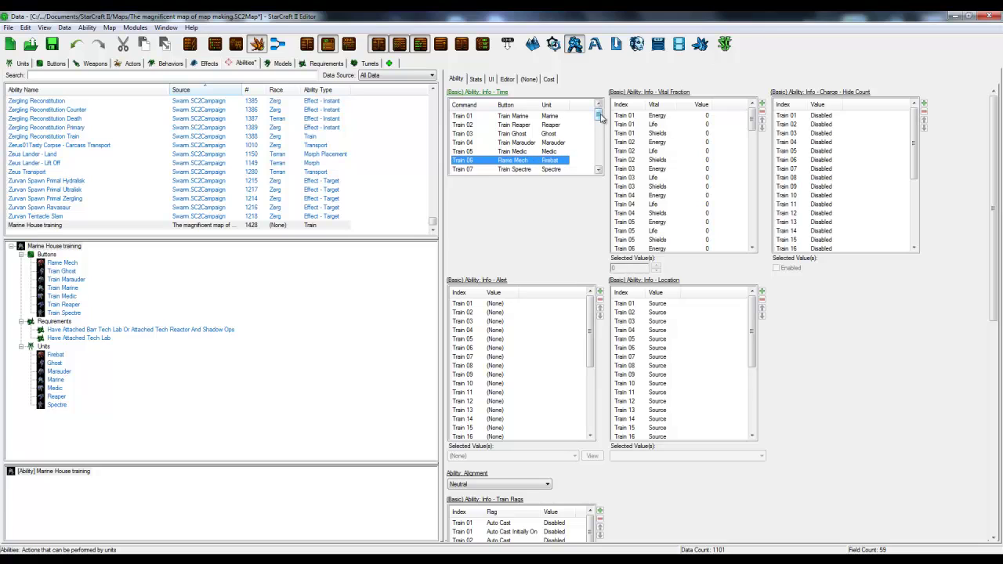
{"action": "left_click", "coordinate": [578, 115]}
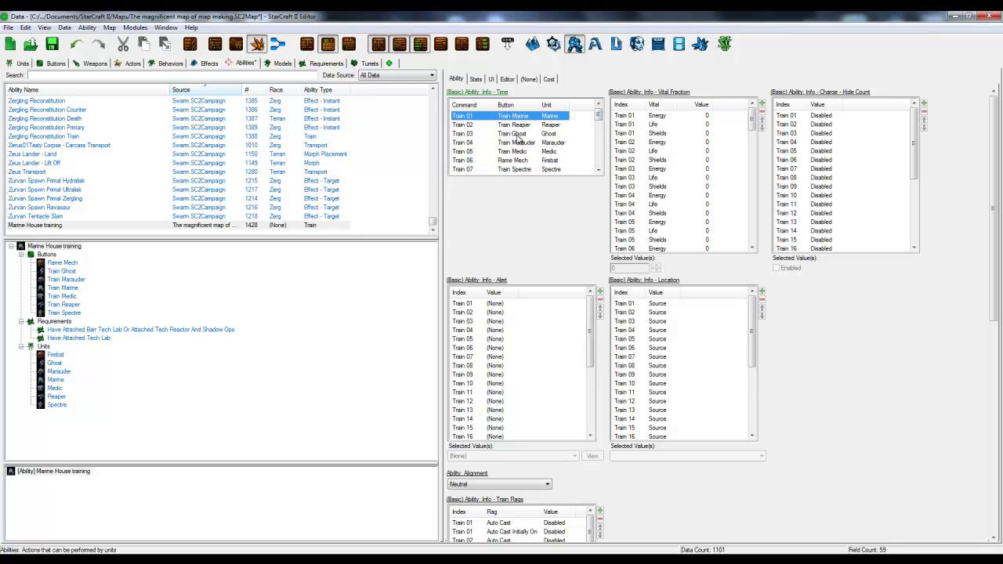
{"action": "key", "text": "Down"}
{"action": "key", "text": "Down"}
{"action": "key", "text": "Down"}
{"action": "key", "text": "Down"}
{"action": "key", "text": "Down"}
{"action": "key", "text": "Down"}
- Open the values of the Train 01 command and close them without making changes
{"action": "left_click", "coordinate": [514, 116]}
{"action": "right_click", "coordinate": [514, 117]}
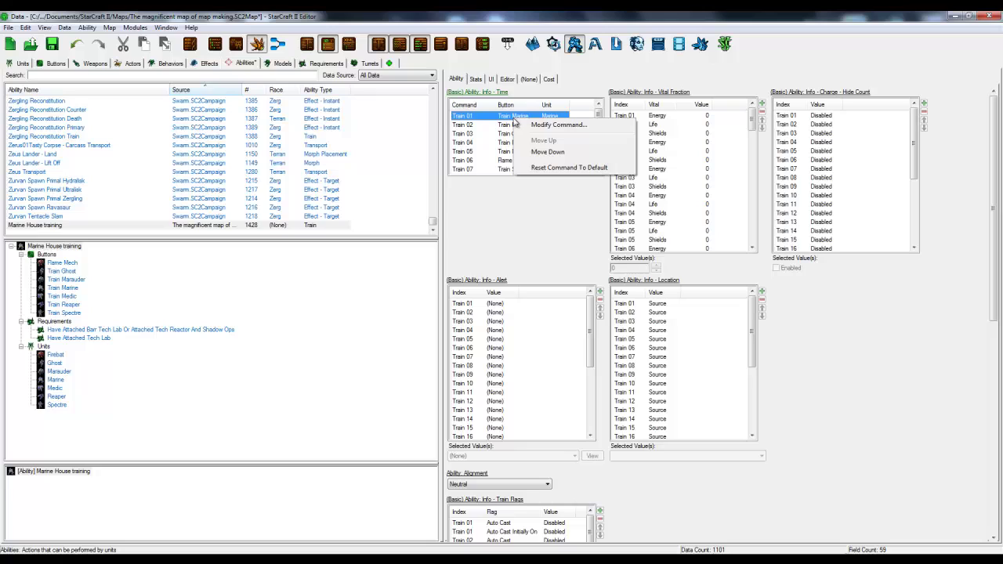
{"action": "left_click", "coordinate": [527, 125]}
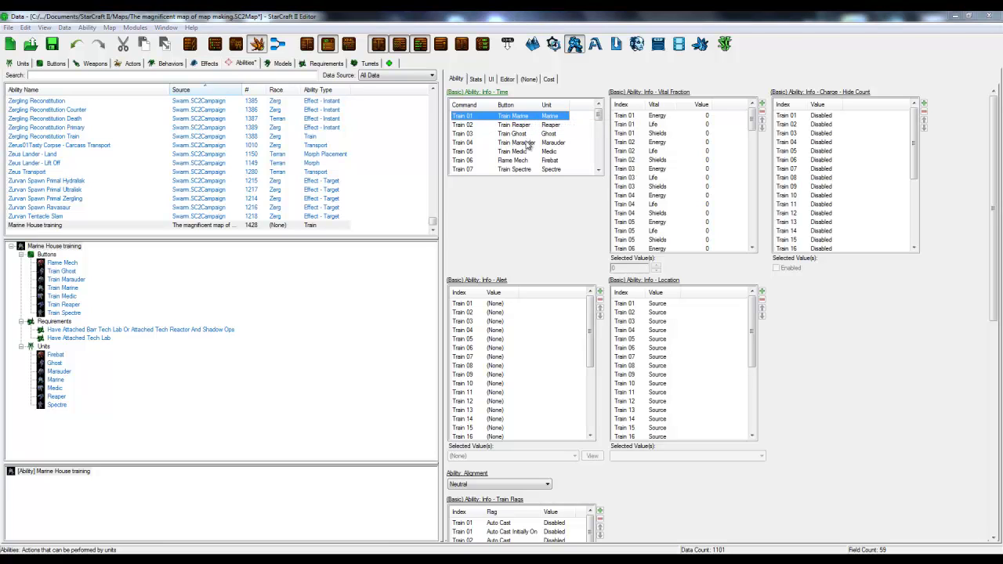
{"action": "double_click", "coordinate": [527, 118]}
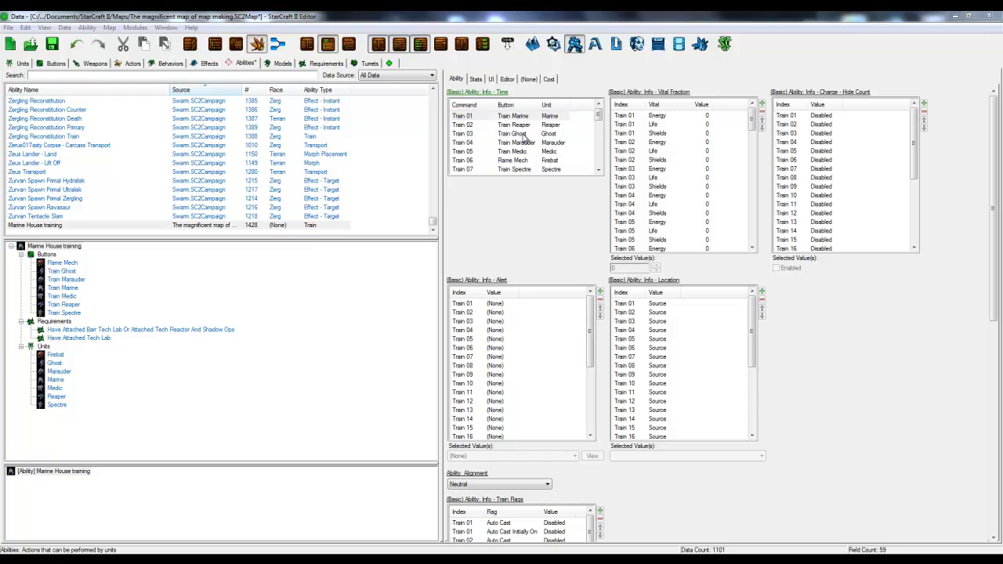
{"action": "left_click", "coordinate": [305, 426]}
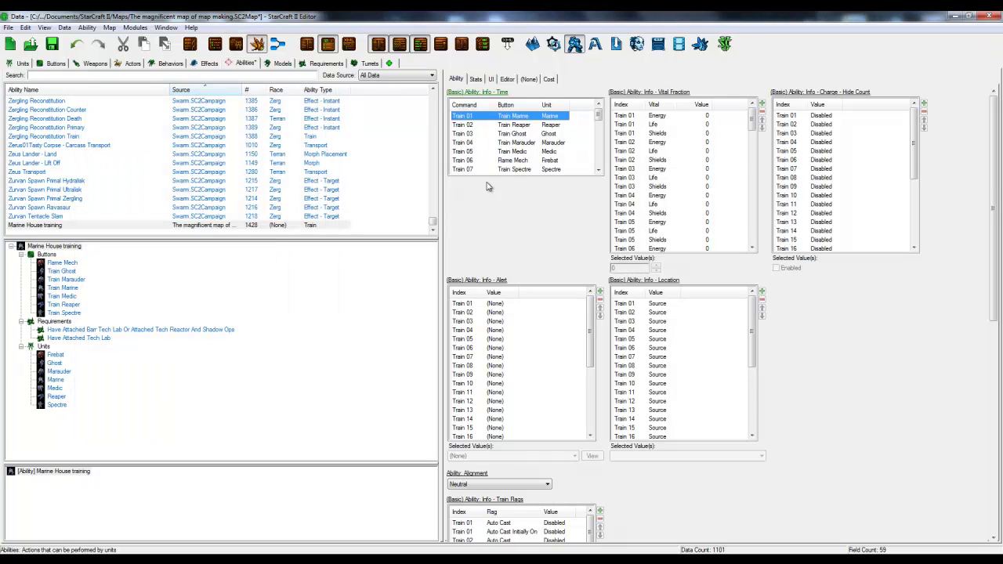
- Open the values of the empty Train 08 command and enlarge the dialog to show more of its fields
{"action": "left_click_drag", "start_coordinate": [597, 120], "coordinate": [599, 124]}
{"action": "right_click", "coordinate": [512, 151]}
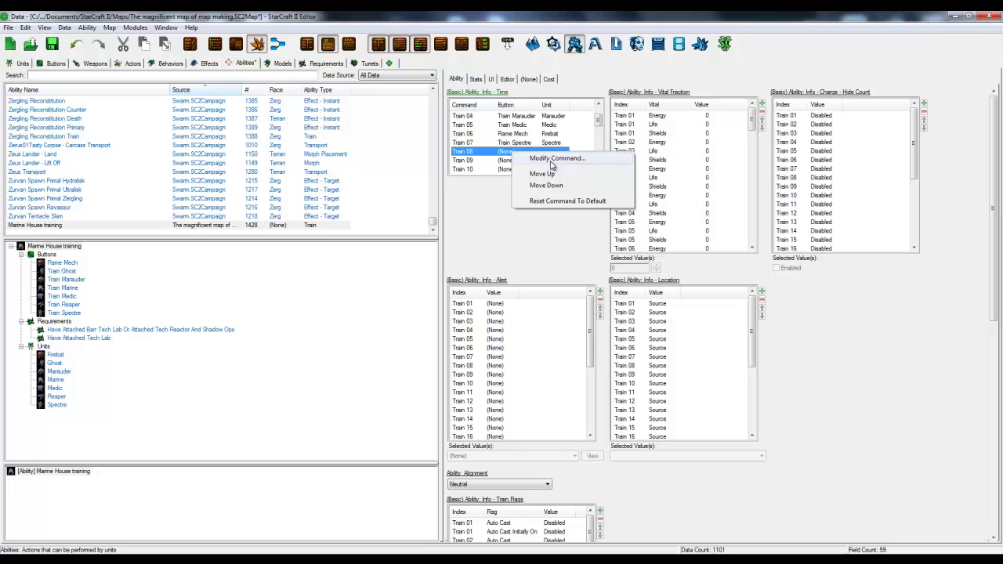
{"action": "left_click", "coordinate": [552, 161]}
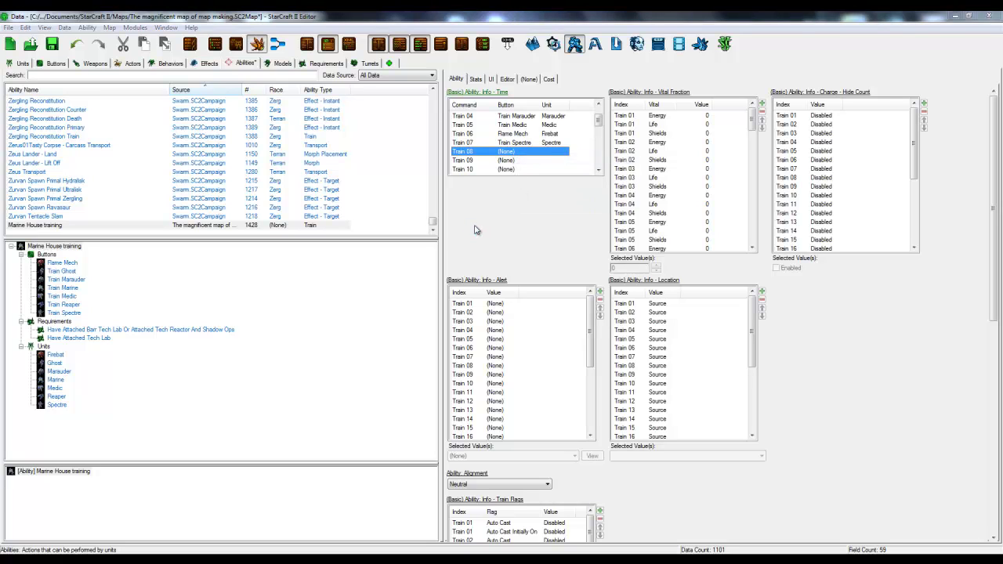
{"action": "double_click", "coordinate": [507, 153]}
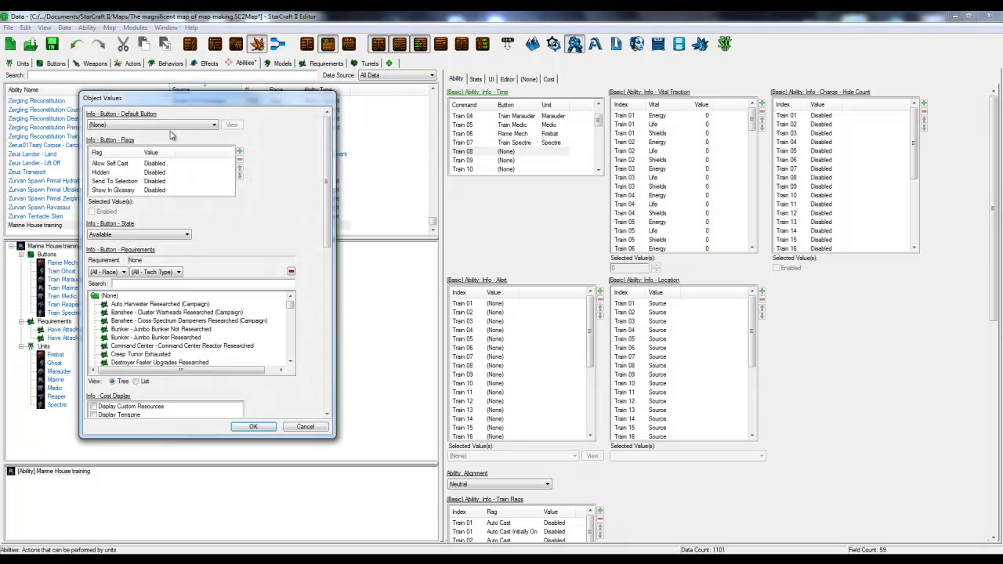
{"action": "left_click", "coordinate": [170, 126]}
{"action": "left_click", "coordinate": [173, 127]}
{"action": "left_click_drag", "start_coordinate": [325, 216], "coordinate": [331, 401]}
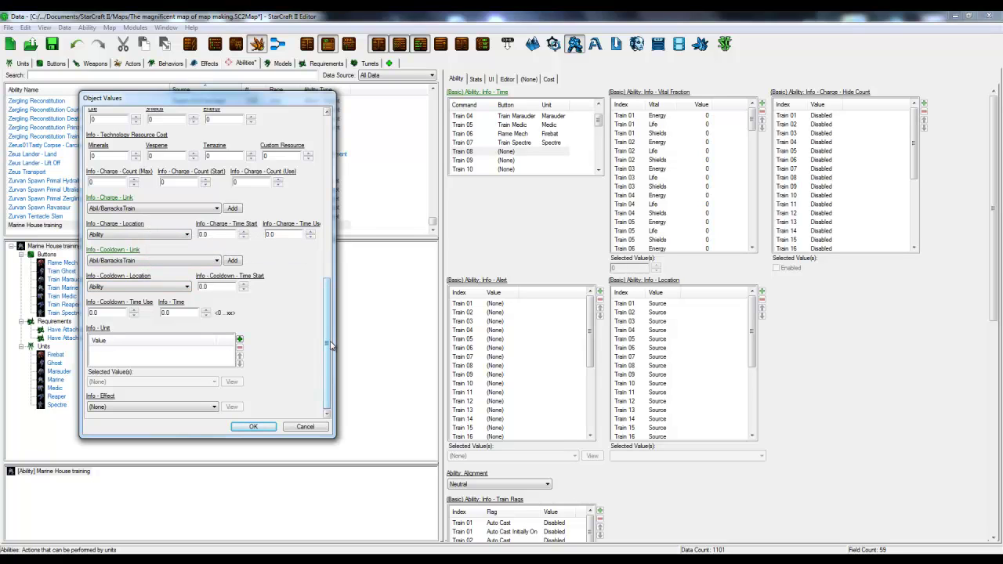
{"action": "mouse_move", "coordinate": [329, 347]}
{"action": "left_mouse_down"}
{"action": "mouse_move", "coordinate": [330, 290]}
{"action": "mouse_move", "coordinate": [330, 346]}
{"action": "left_mouse_up"}
{"action": "left_click_drag", "start_coordinate": [335, 438], "coordinate": [526, 524]}
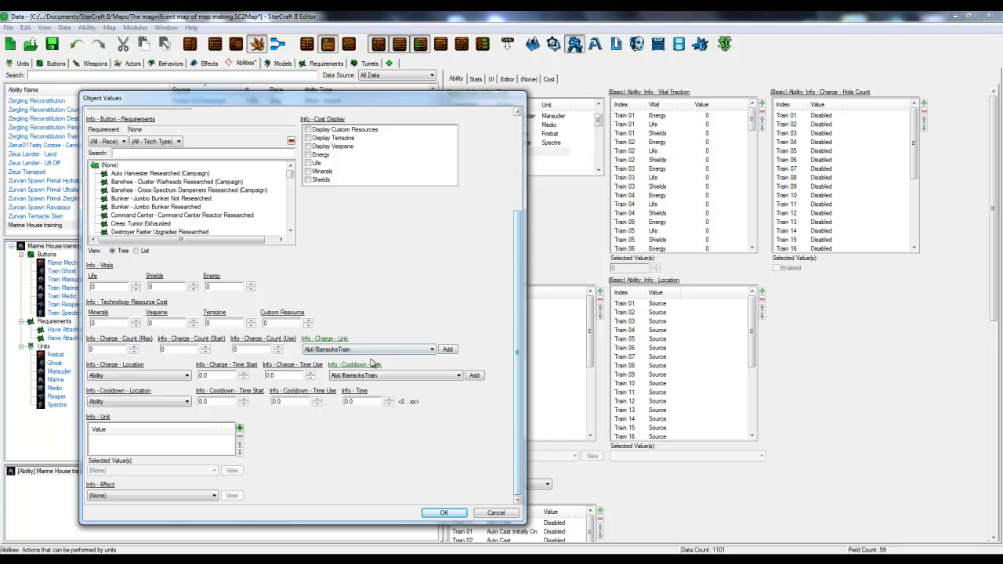
- Examine the available effects and the requirement, cost, charge, cooldown and unit fields of Train 08
{"action": "left_click", "coordinate": [129, 496]}
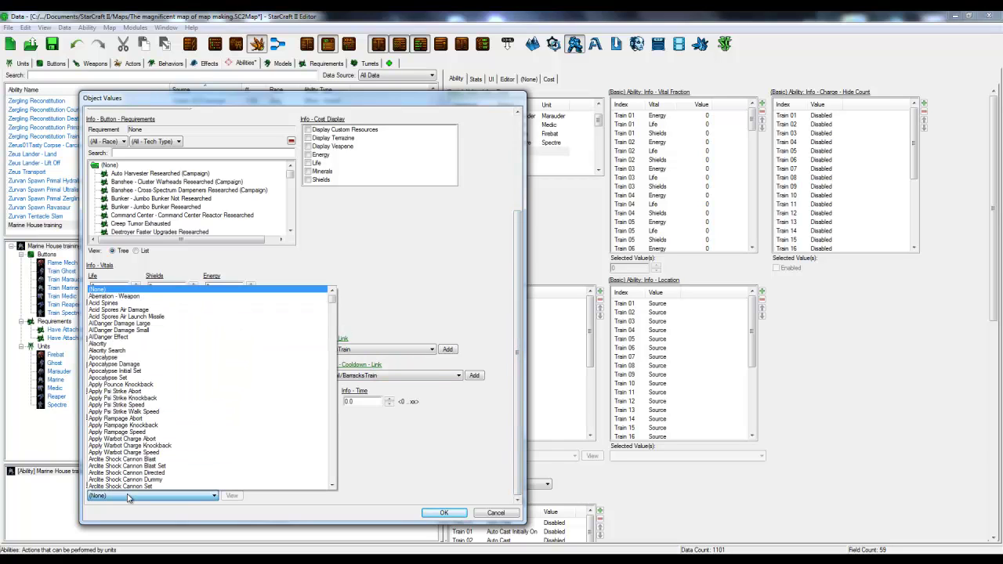
{"action": "left_click", "coordinate": [377, 453]}
{"action": "scroll", "coordinate": [340, 446], "scroll_direction": "up", "scroll_amount": 5}
{"action": "scroll", "coordinate": [376, 400], "scroll_direction": "down", "scroll_amount": 3}
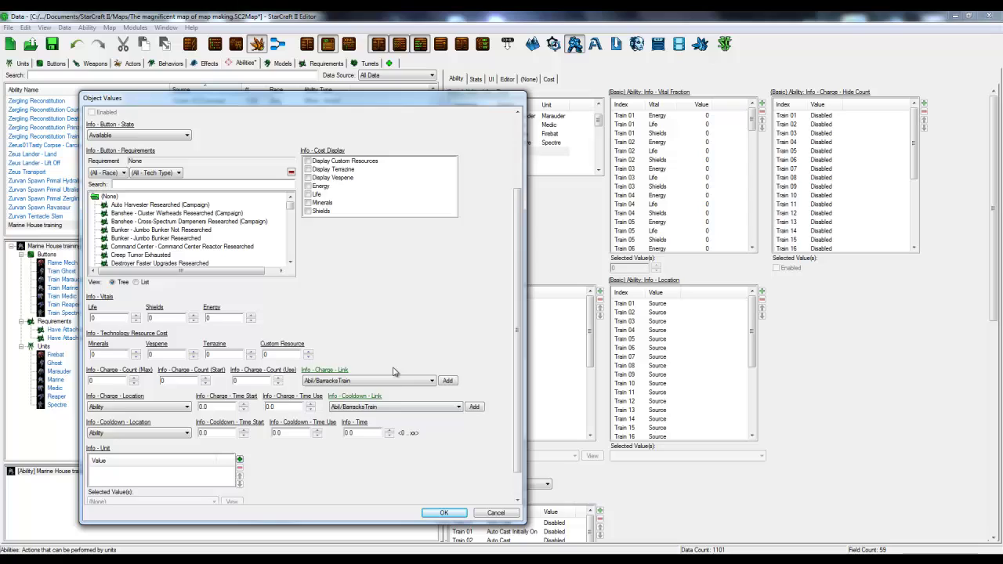
{"action": "scroll", "coordinate": [394, 372], "scroll_direction": "up", "scroll_amount": 6}
{"action": "scroll", "coordinate": [303, 262], "scroll_direction": "down", "scroll_amount": 6}
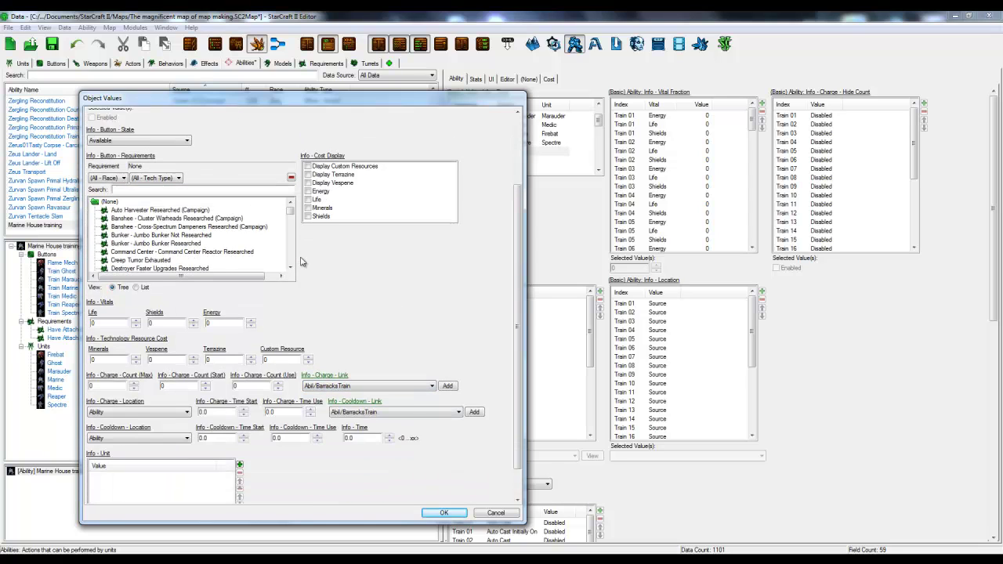
{"action": "scroll", "coordinate": [302, 262], "scroll_direction": "down", "scroll_amount": 2}
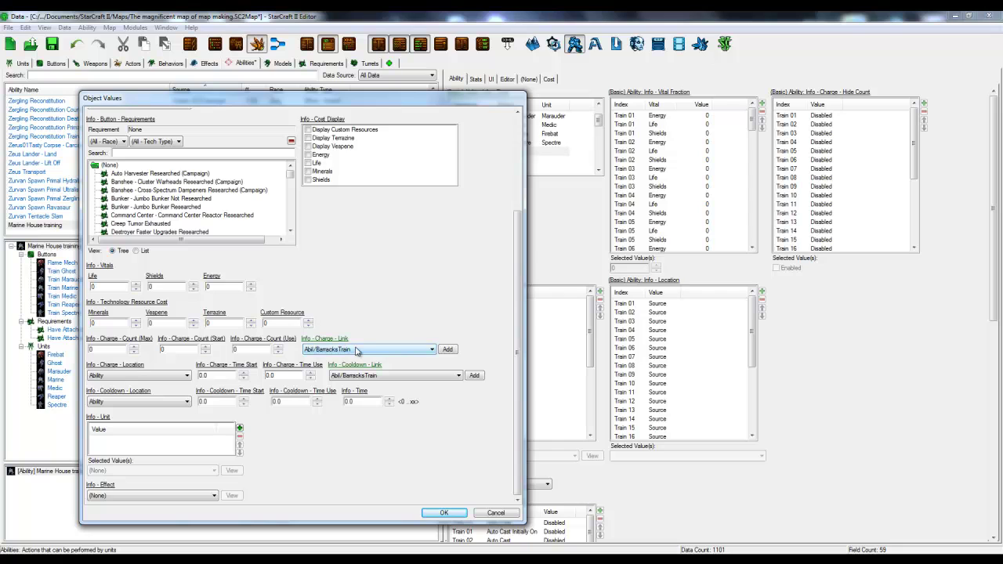
- Add Mad Marine as the unit trained by the Train 08 command and apply the command's values
{"action": "double_click", "coordinate": [124, 434]}
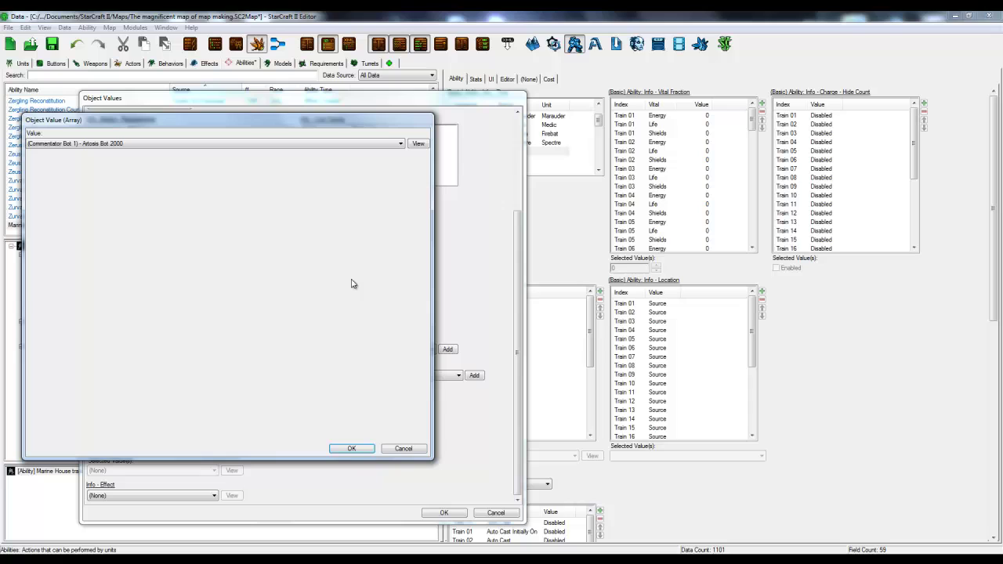
{"action": "left_click", "coordinate": [219, 144]}
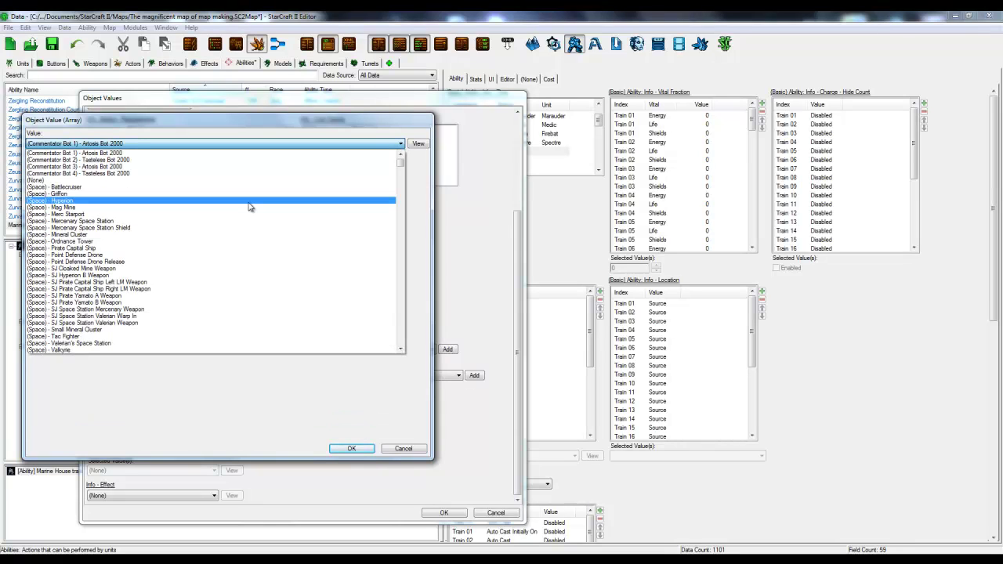
{"action": "key", "text": "m"}
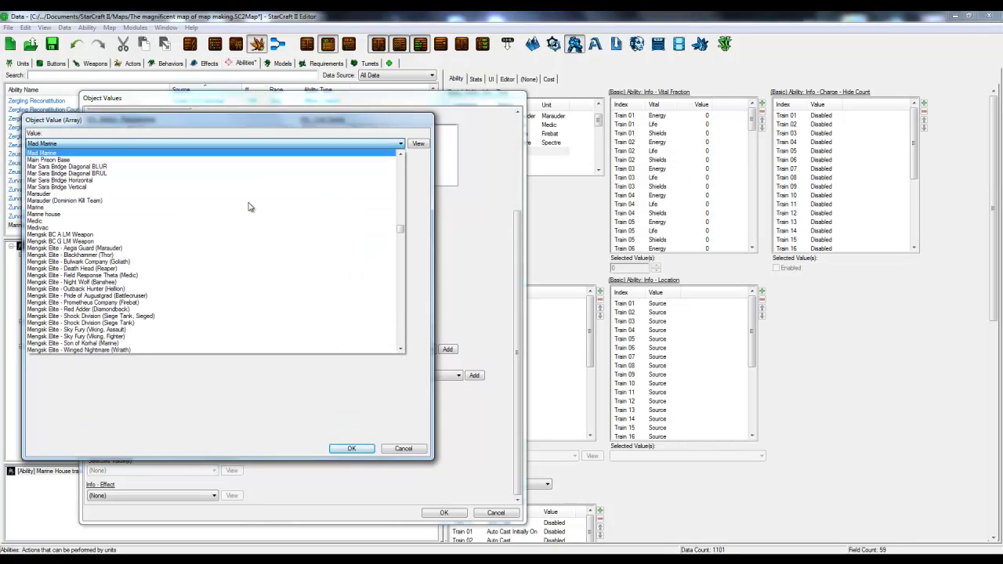
{"action": "left_click", "coordinate": [98, 154]}
{"action": "left_click", "coordinate": [351, 449]}
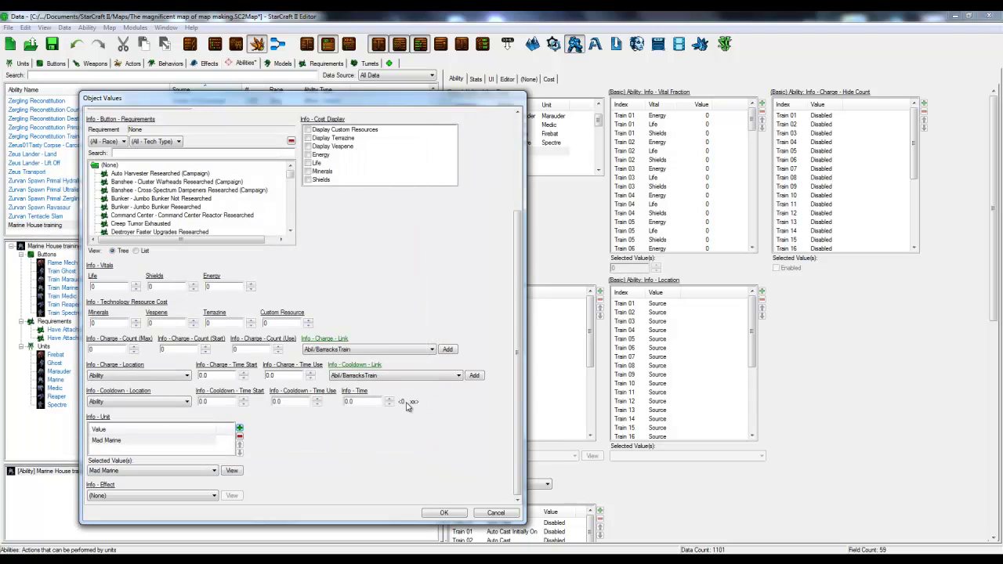
{"action": "left_click", "coordinate": [444, 513]}
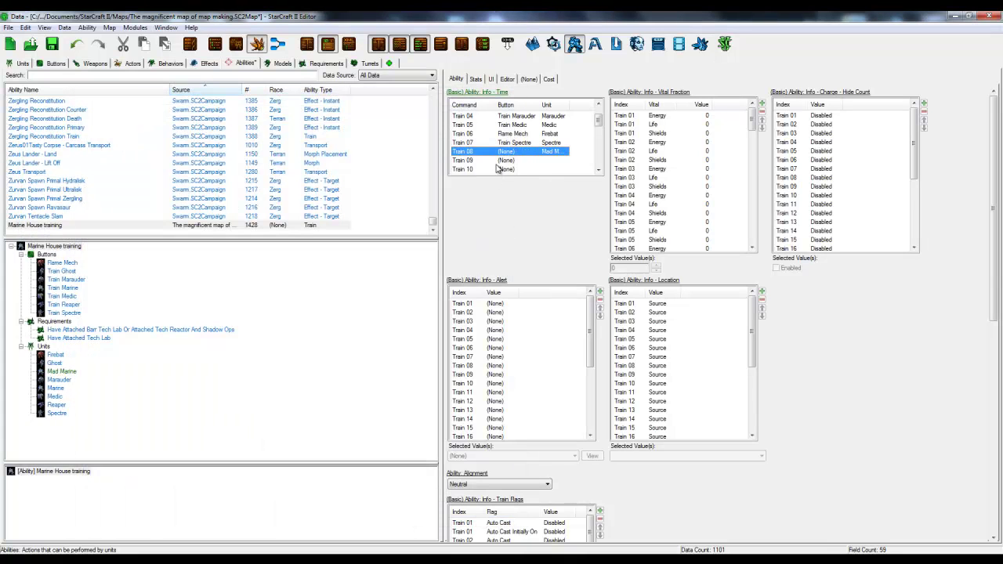
{"action": "left_click_drag", "start_coordinate": [569, 104], "coordinate": [575, 105]}
- Start a new button in the buttons data, name it "Mad marine Button", and generate its ID from the name
{"action": "left_click", "coordinate": [57, 63]}
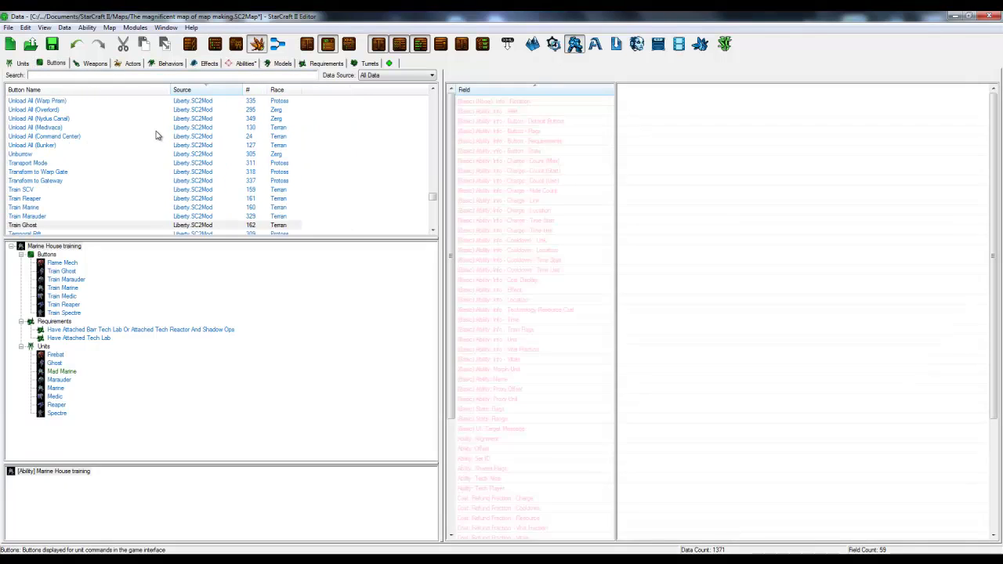
{"action": "left_click", "coordinate": [156, 128]}
{"action": "right_click", "coordinate": [156, 128]}
{"action": "left_click", "coordinate": [177, 141]}
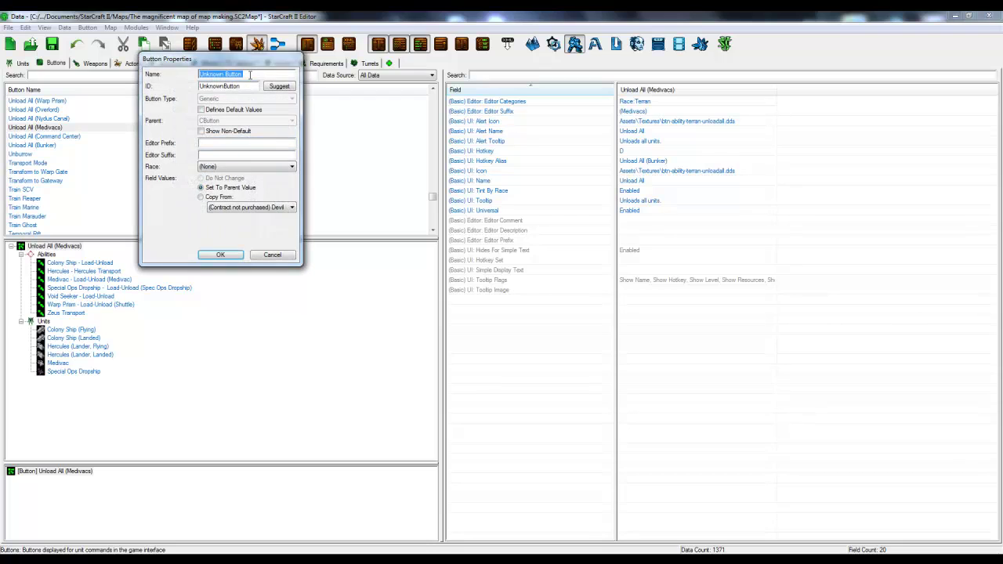
{"action": "type", "text": "Mad marine"}
{"action": "left_click", "coordinate": [280, 85]}
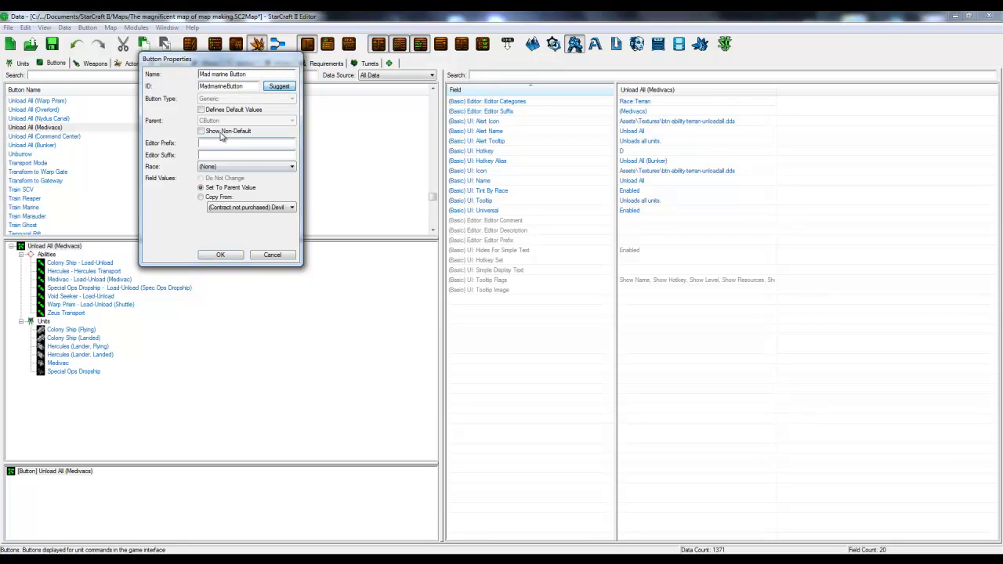
- Copy the new button's field values from "Train Marine" and create the button
{"action": "left_click", "coordinate": [211, 206]}
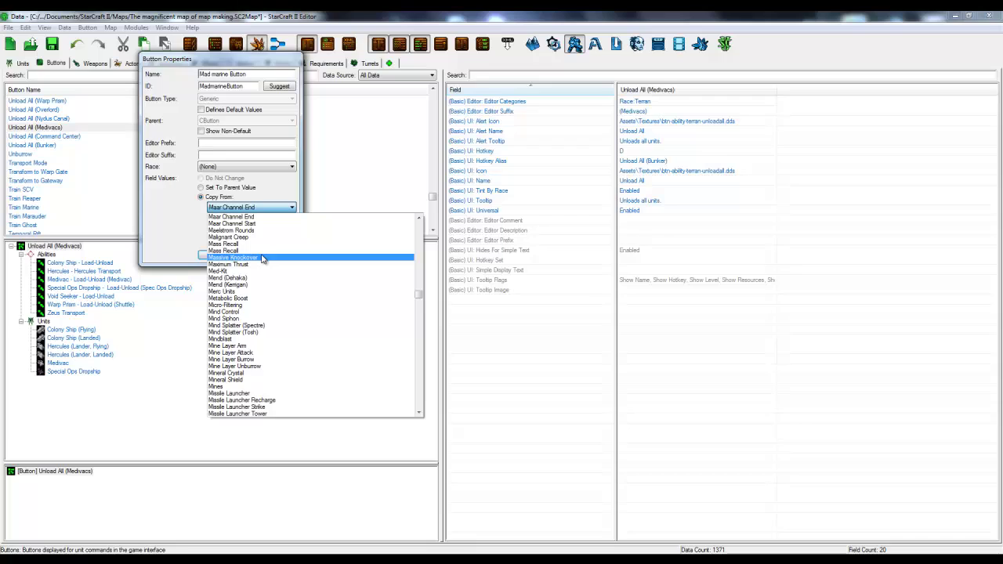
{"action": "type", "text": "tra"}
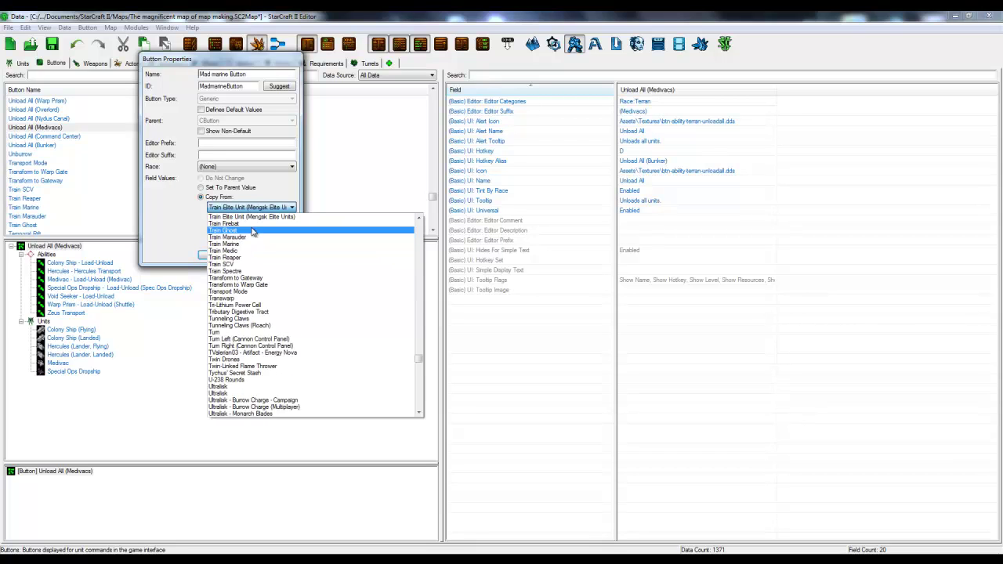
{"action": "left_click", "coordinate": [239, 244]}
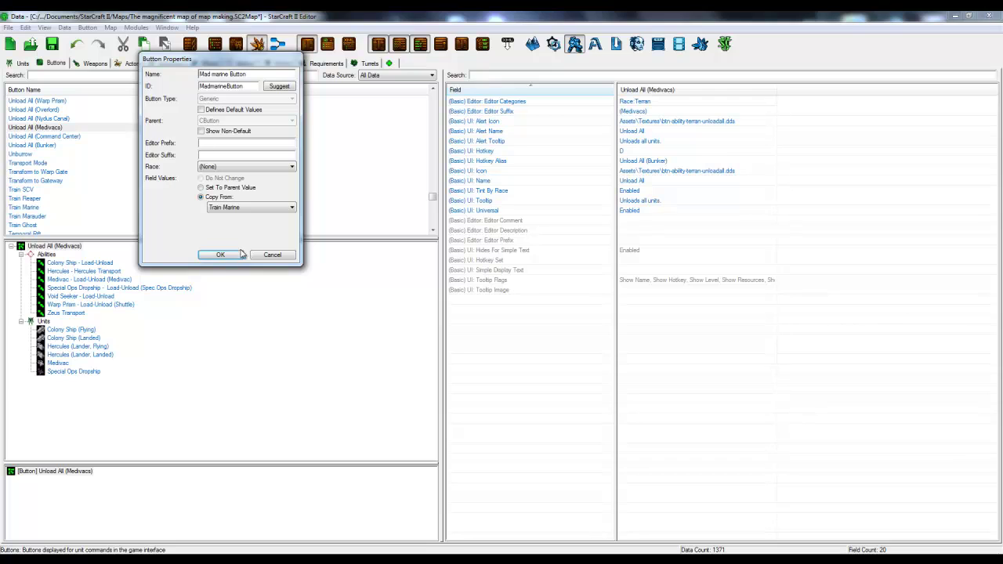
{"action": "left_click", "coordinate": [237, 257]}
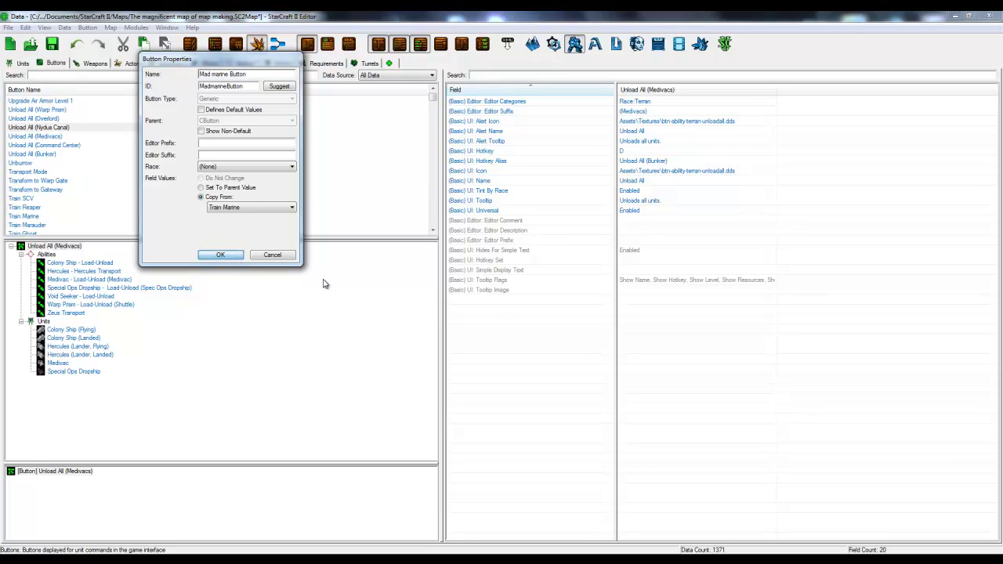
{"action": "key", "text": "Return"}
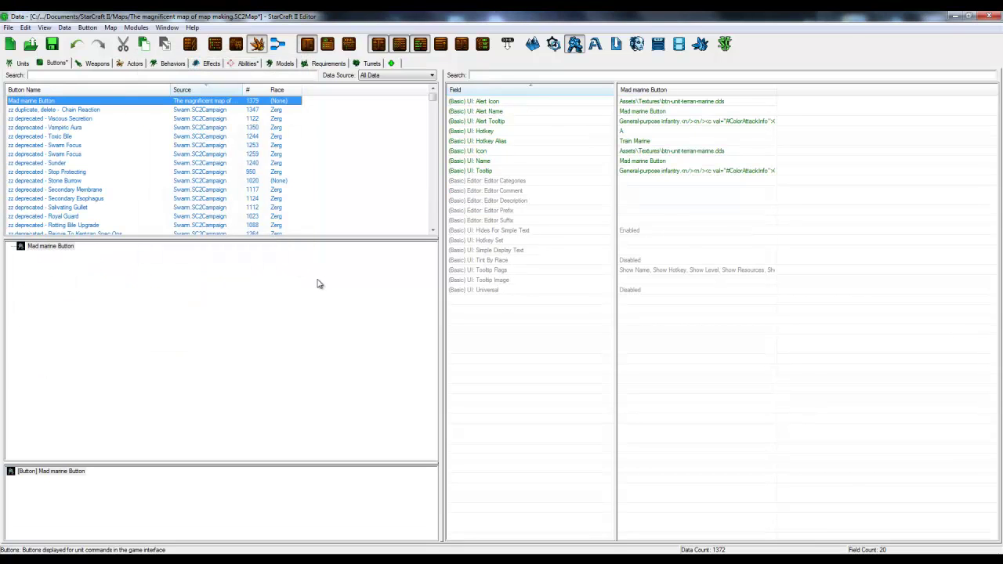
- Replace the Alert Tooltip text of the Mad marine Button with "Crazy!"
{"action": "left_click", "coordinate": [656, 122]}
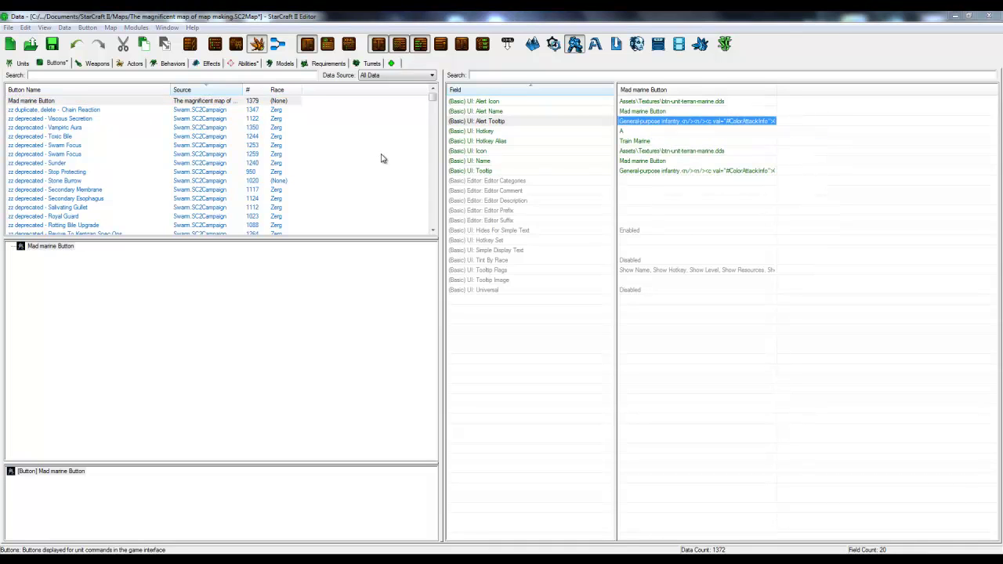
{"action": "double_click", "coordinate": [646, 122]}
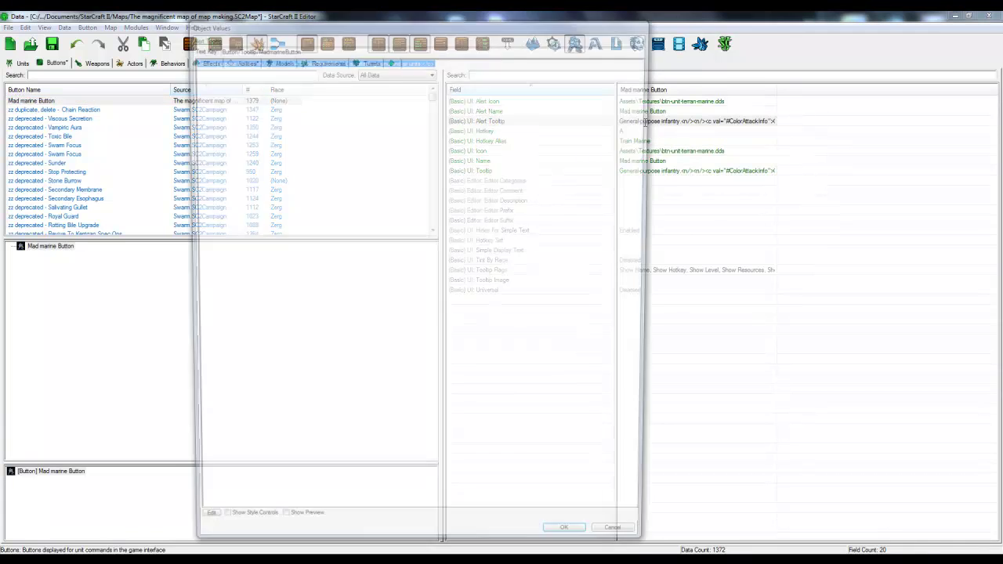
{"action": "left_click_drag", "start_coordinate": [442, 146], "coordinate": [29, 136]}
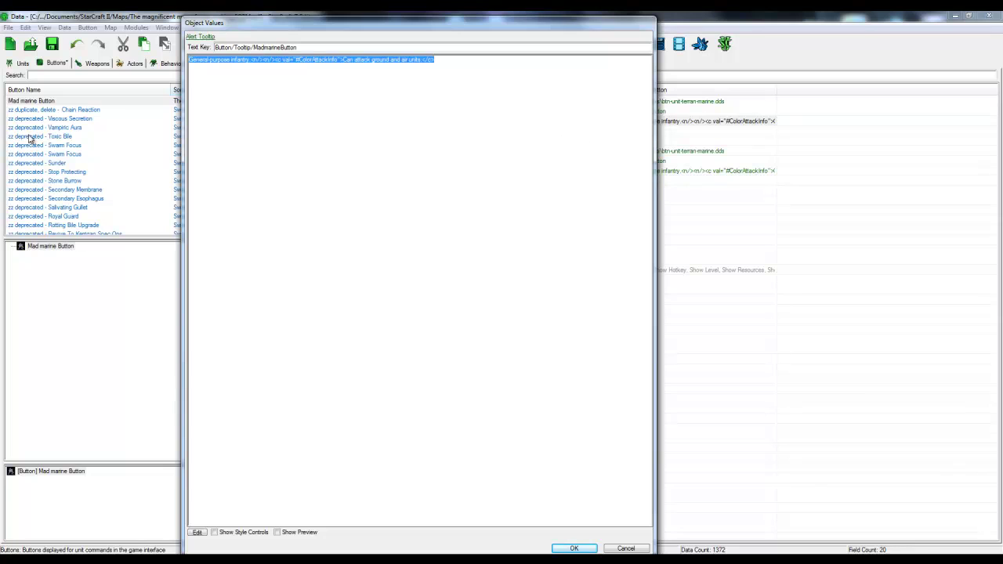
{"action": "type", "text": "Crazy!"}
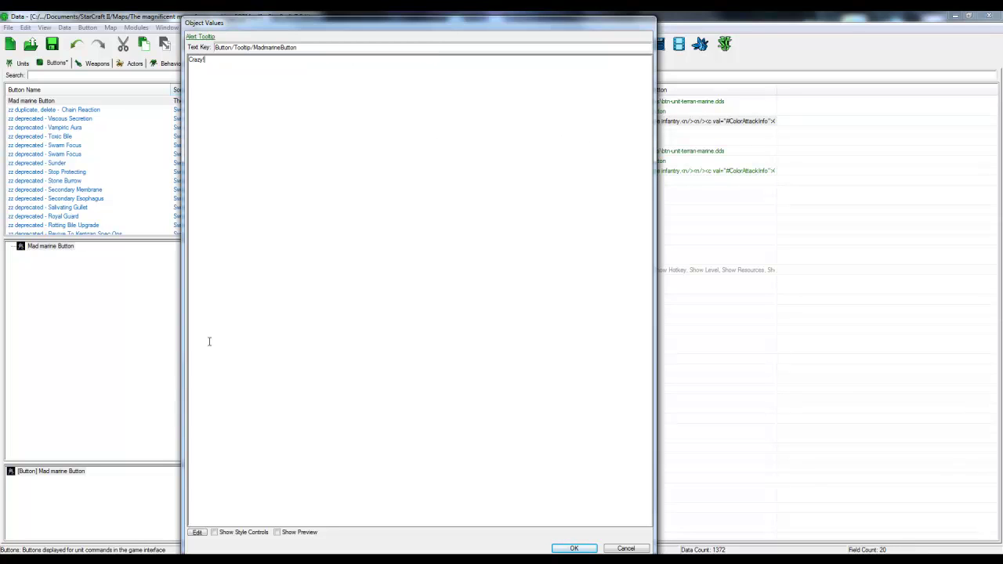
{"action": "left_click", "coordinate": [574, 548]}
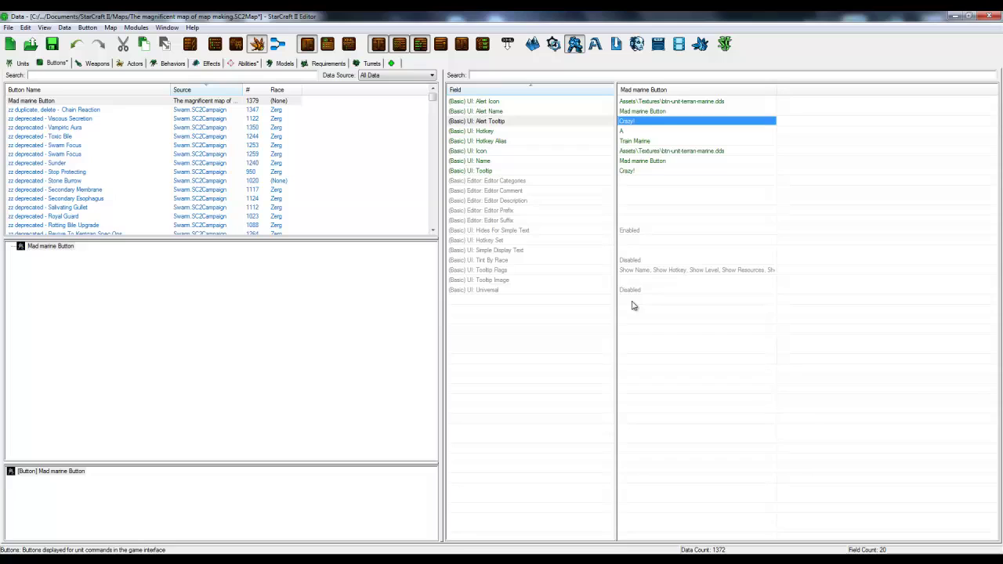
- Shorten the Mad marine Button's Name text to "Mad marine"
{"action": "left_click", "coordinate": [647, 166]}
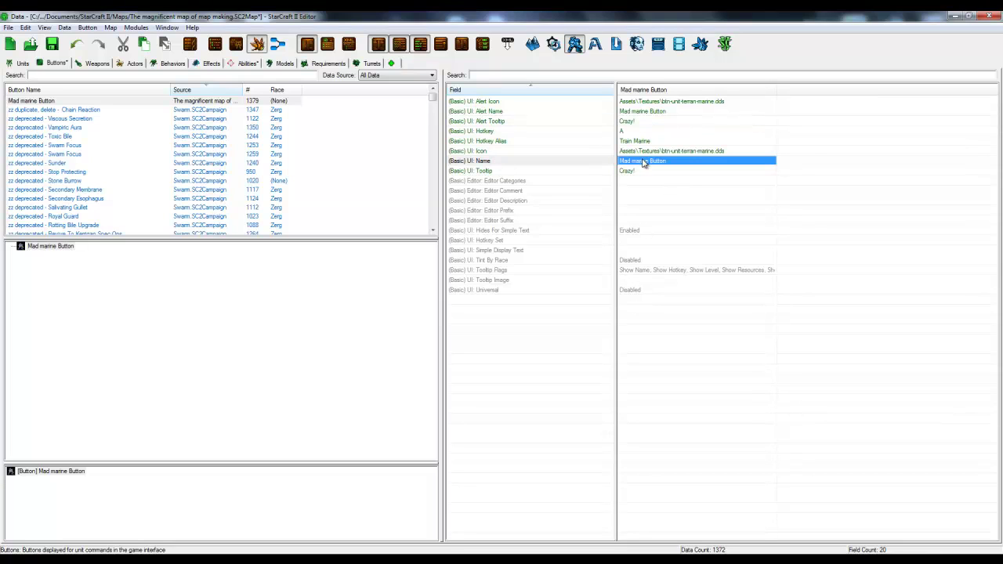
{"action": "right_click", "coordinate": [642, 161]}
{"action": "left_click", "coordinate": [670, 166]}
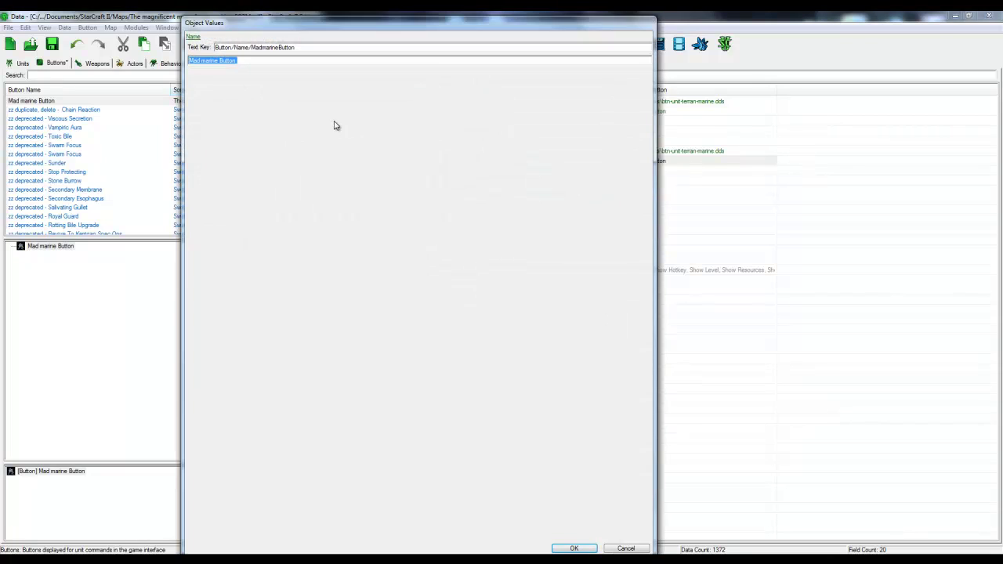
{"action": "type", "text": "Tr"}
{"action": "key", "text": "Right"}
{"action": "key", "text": "Right"}
{"action": "key", "text": "Right"}
{"action": "key", "text": "Right"}
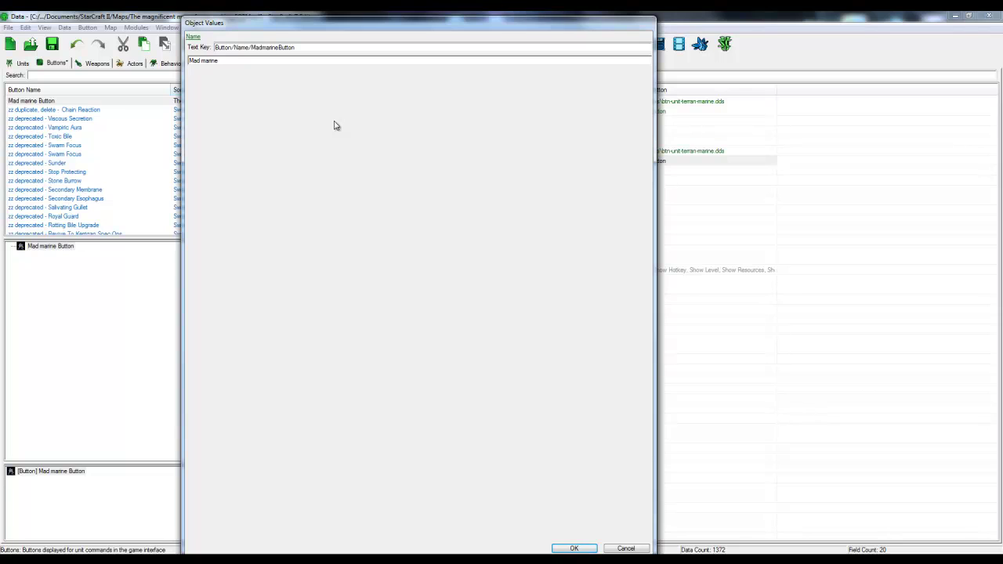
{"action": "left_click", "coordinate": [574, 547]}
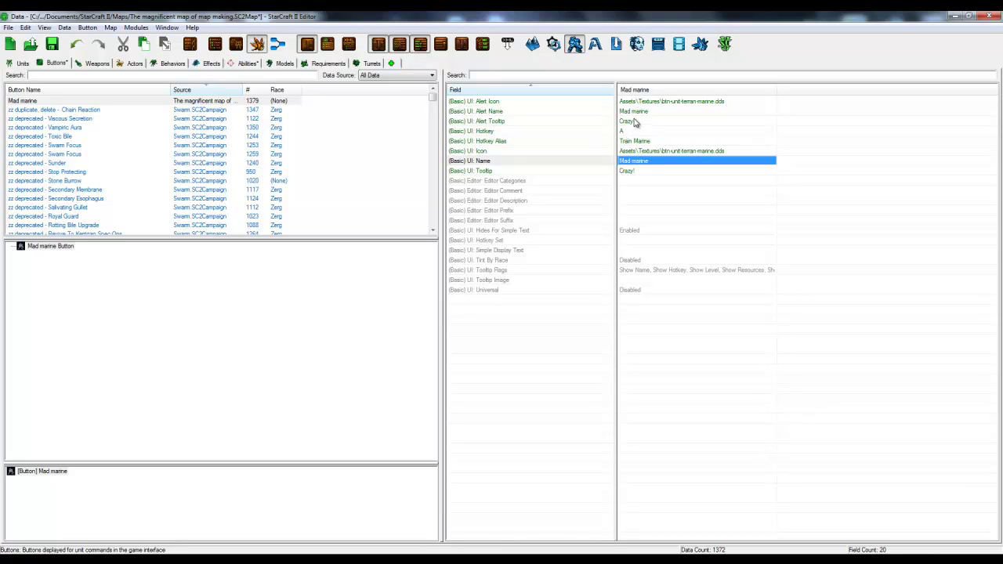
- Change the Mad marine button's Alert Icon to the texture btn-unit-targetingdrone.dds
{"action": "right_click", "coordinate": [649, 101]}
{"action": "left_click", "coordinate": [694, 103]}
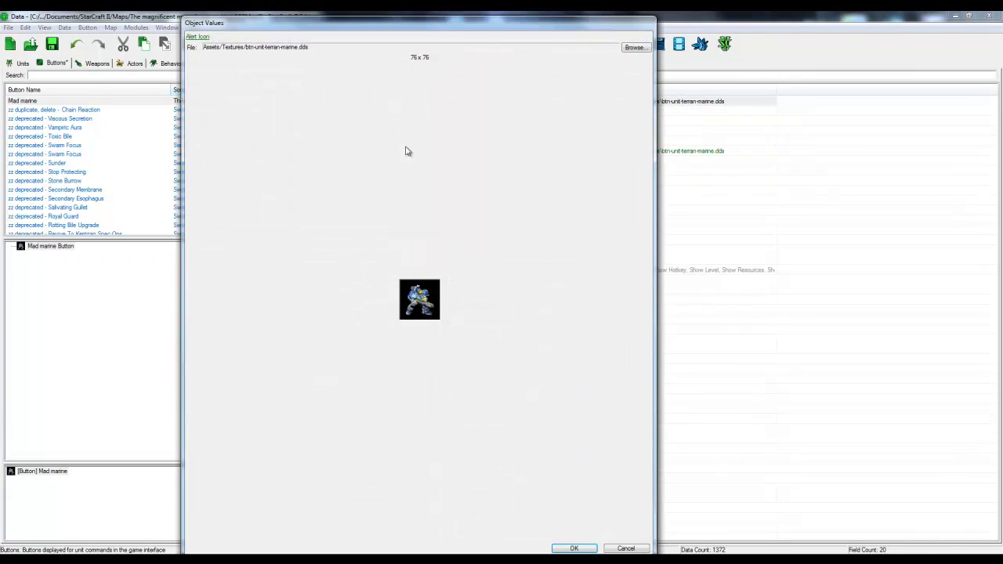
{"action": "left_click", "coordinate": [631, 48]}
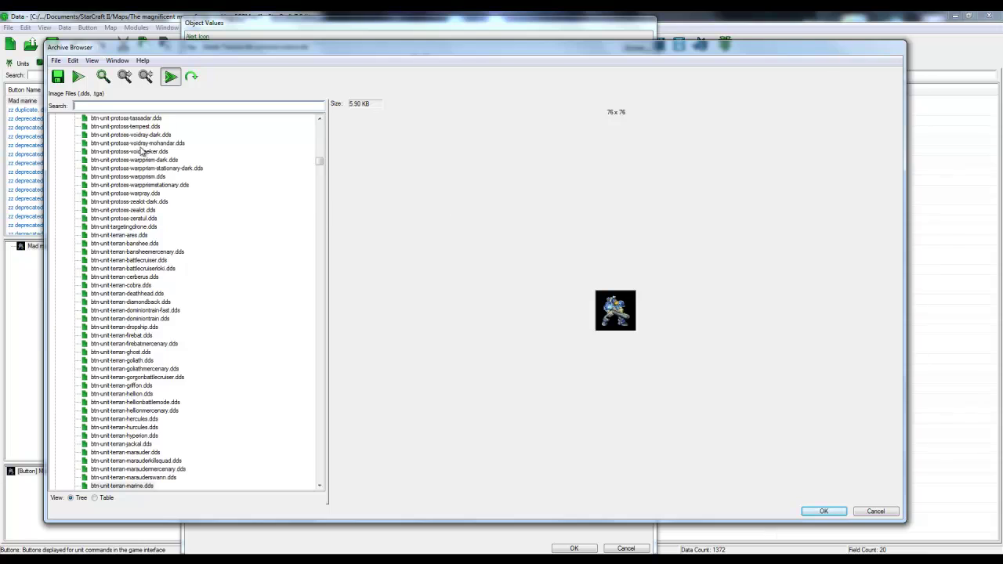
{"action": "left_click", "coordinate": [143, 144]}
{"action": "key", "text": "Down"}
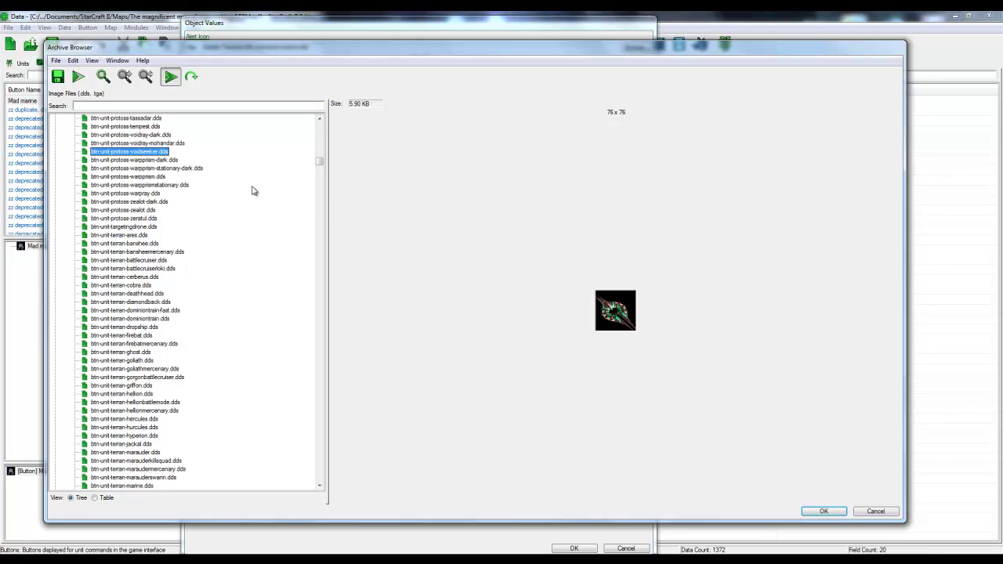
{"action": "key", "text": "Down"}
{"action": "left_click", "coordinate": [146, 228]}
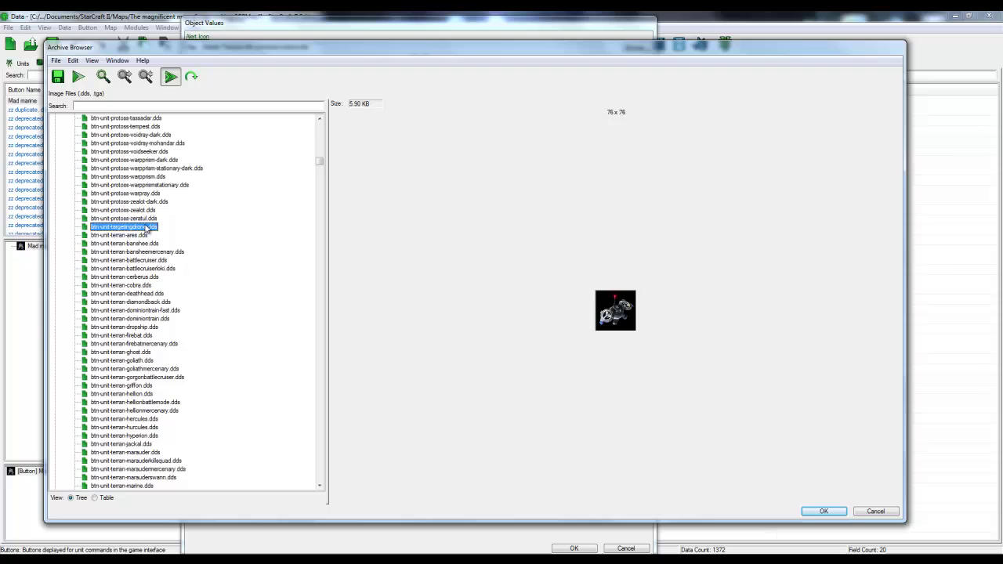
{"action": "left_click", "coordinate": [823, 511]}
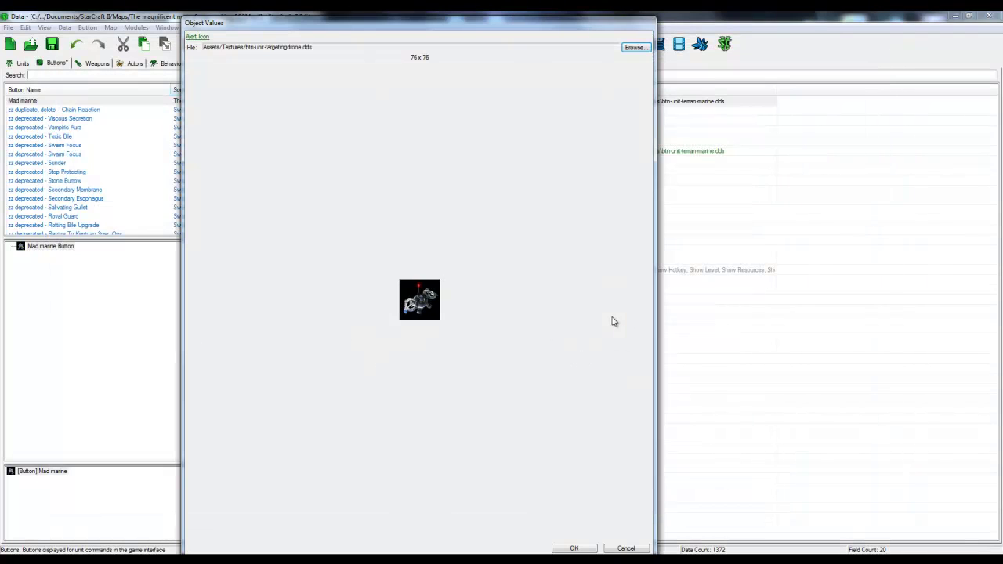
{"action": "left_click", "coordinate": [574, 548]}
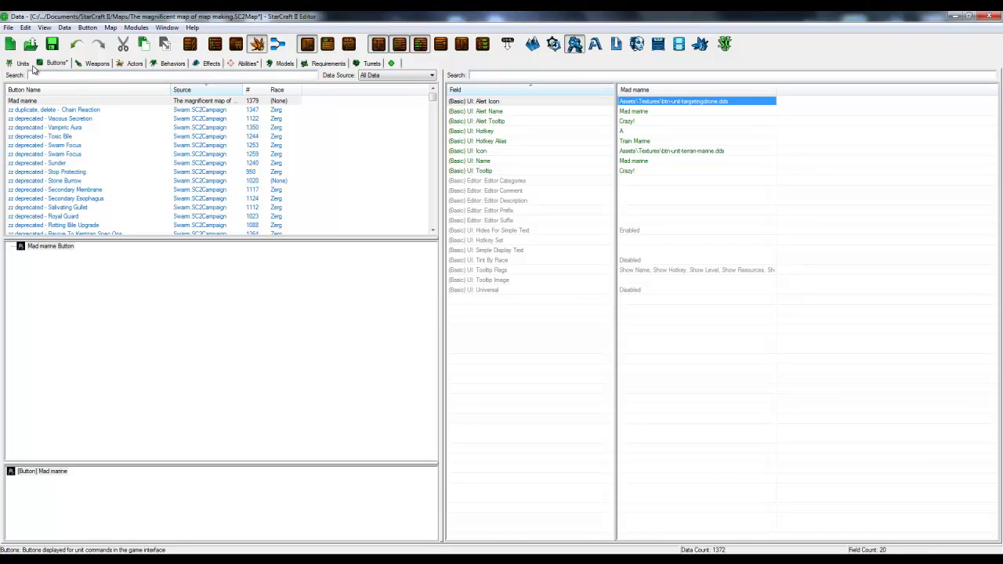
- In the Marine House training ability, edit the Train 08 command's values and assign Mad marine as its default button
{"action": "left_click", "coordinate": [233, 64]}
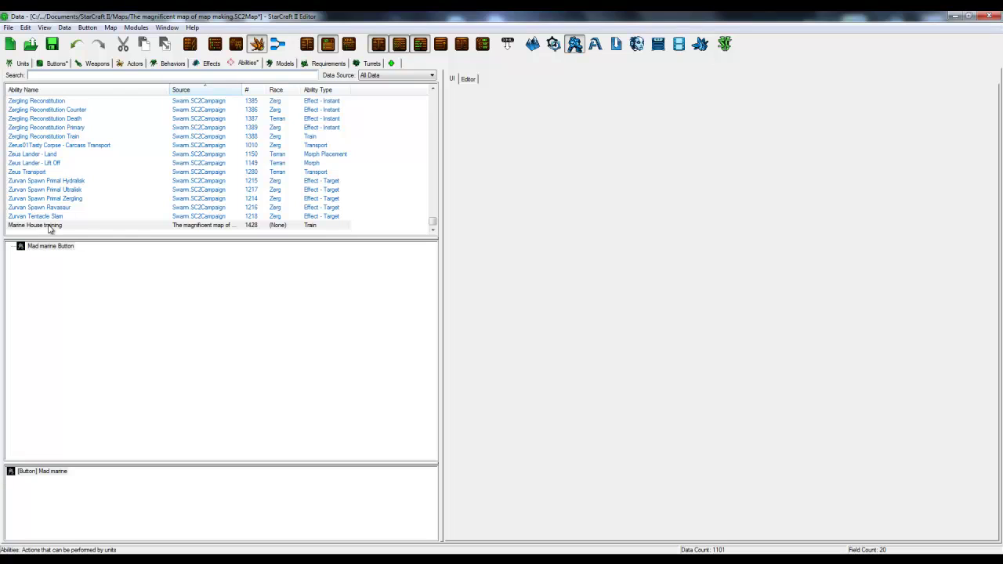
{"action": "left_click", "coordinate": [90, 229]}
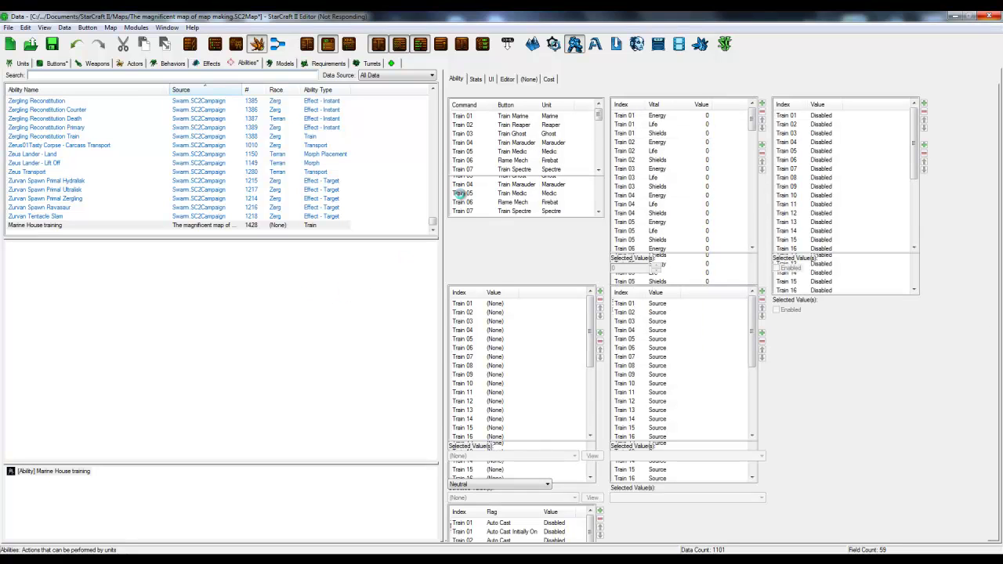
{"action": "scroll", "coordinate": [553, 156], "scroll_direction": "down", "scroll_amount": 2}
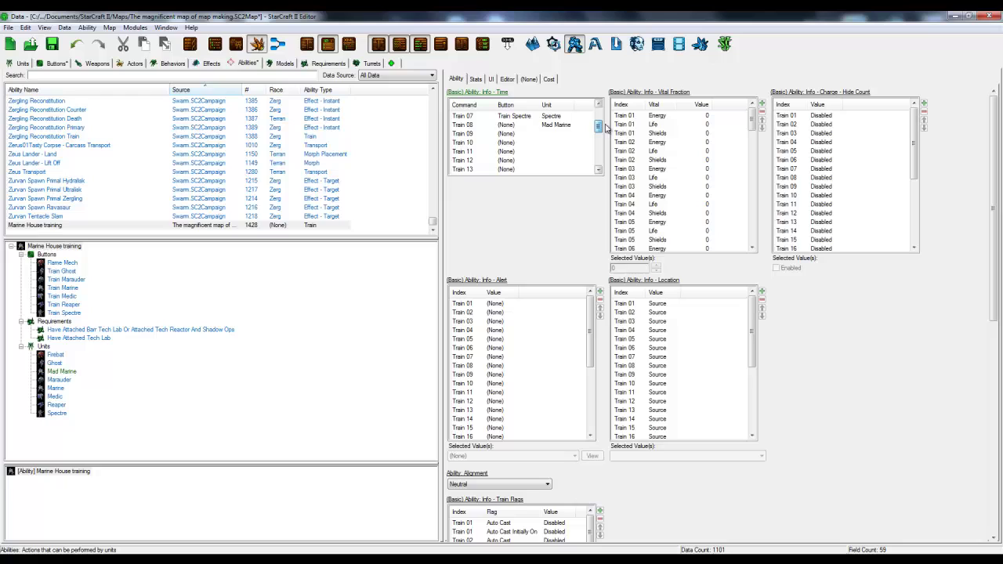
{"action": "left_click", "coordinate": [547, 144]}
{"action": "right_click", "coordinate": [549, 146]}
{"action": "left_click", "coordinate": [600, 196]}
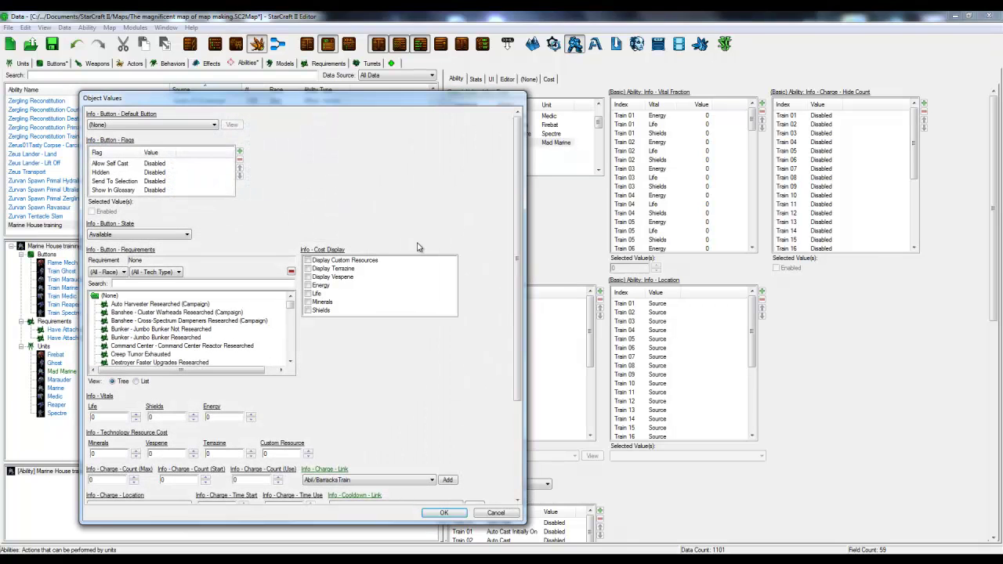
{"action": "left_click", "coordinate": [165, 127]}
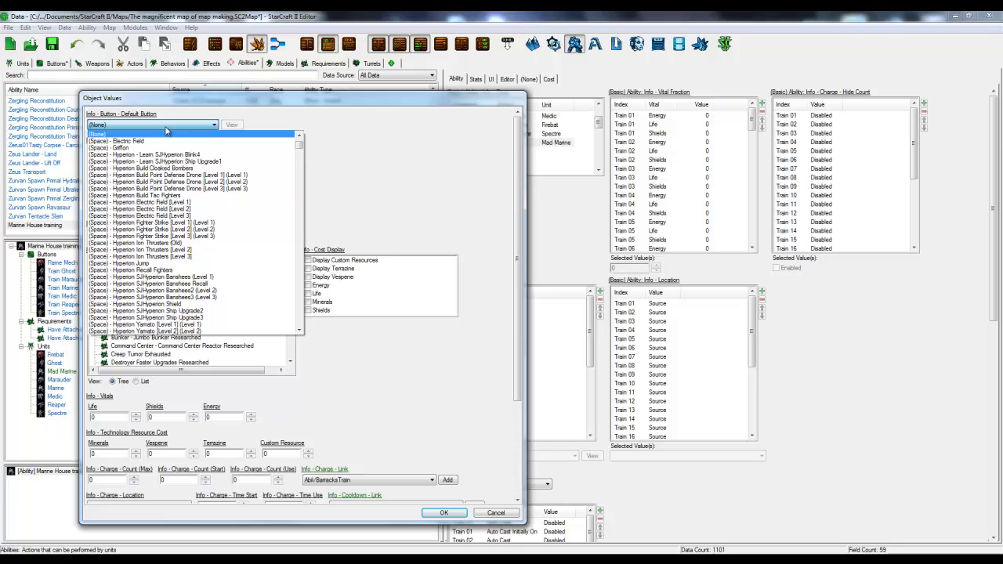
{"action": "key", "text": "m"}
{"action": "left_click", "coordinate": [180, 147]}
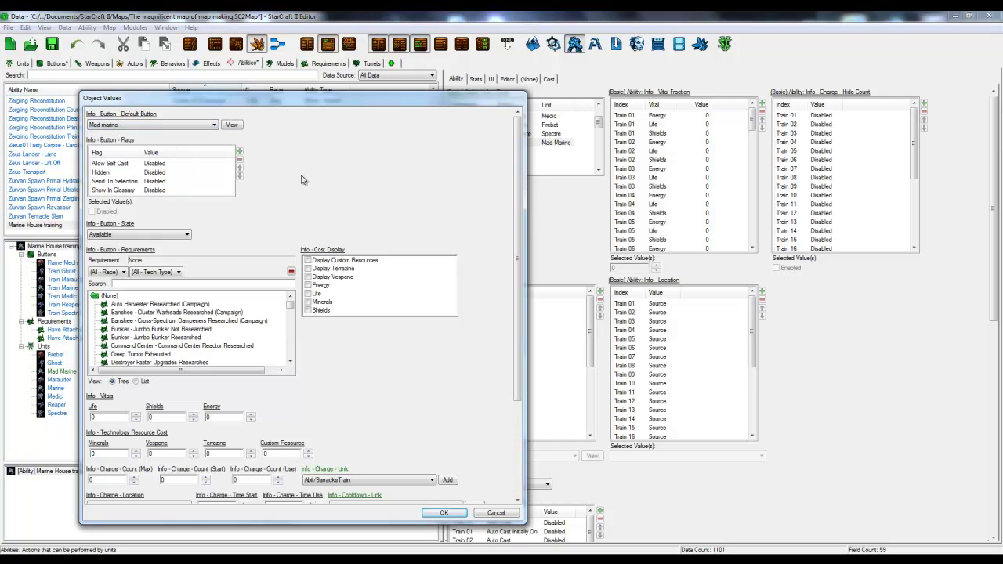
- Increase the Train 08 command's Info - Time value and apply the command's values
{"action": "left_click_drag", "start_coordinate": [520, 203], "coordinate": [507, 337]}
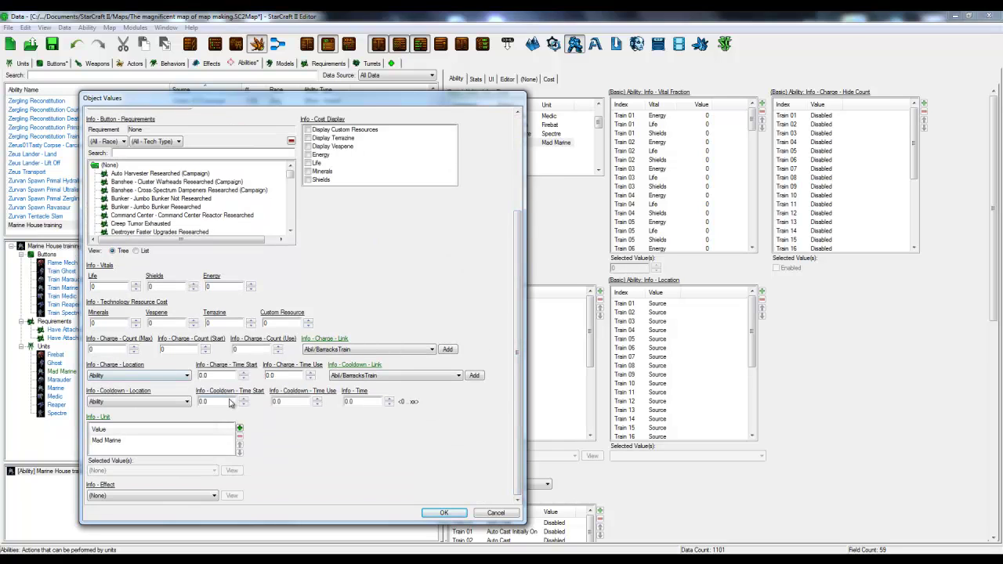
{"action": "left_click", "coordinate": [389, 399]}
{"action": "left_click", "coordinate": [389, 398]}
{"action": "left_click", "coordinate": [439, 511]}
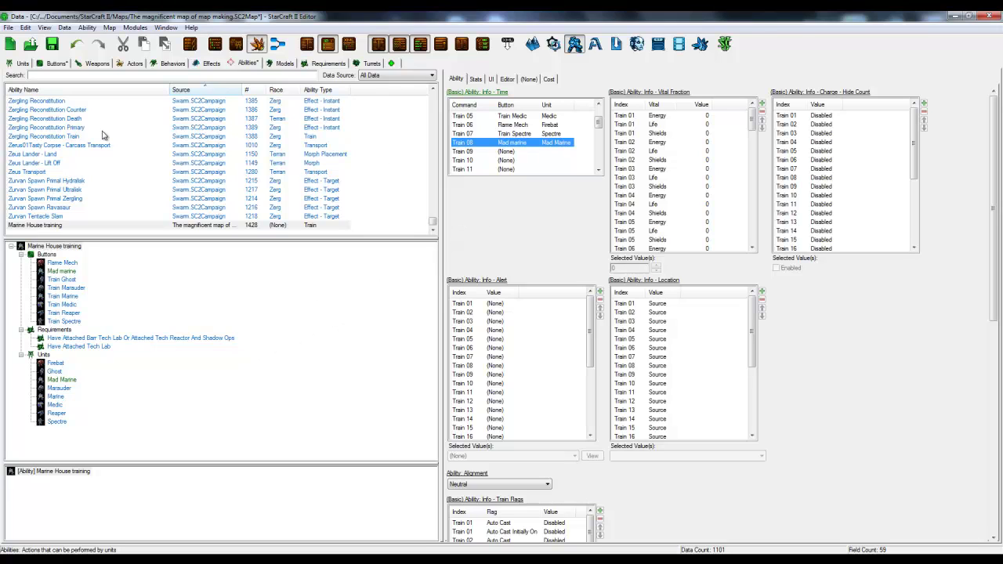
- Go to the units data, clear the search text, and select the Marine house unit
{"action": "left_click", "coordinate": [22, 63]}
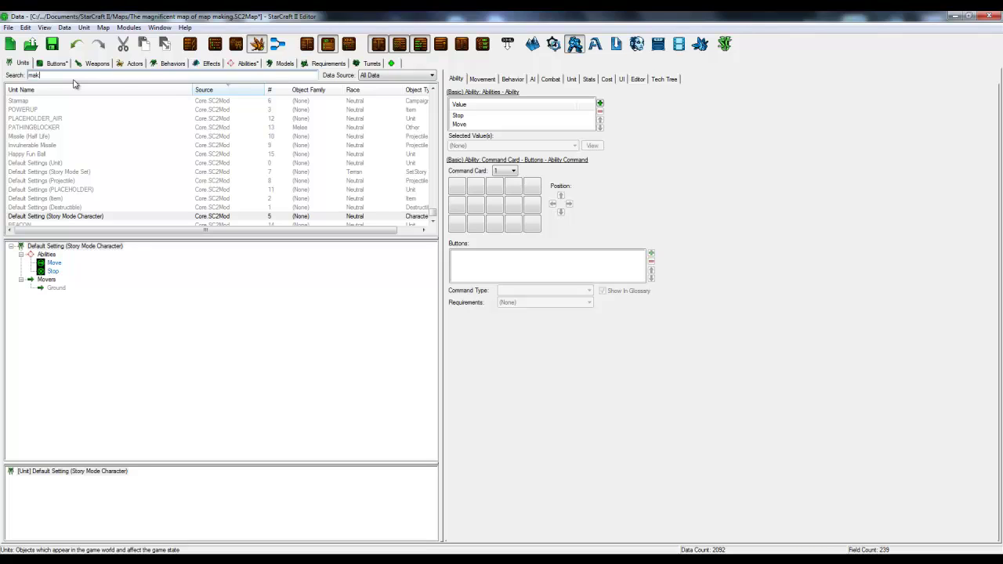
{"action": "key", "text": "BackSpace"}
{"action": "key", "text": "BackSpace"}
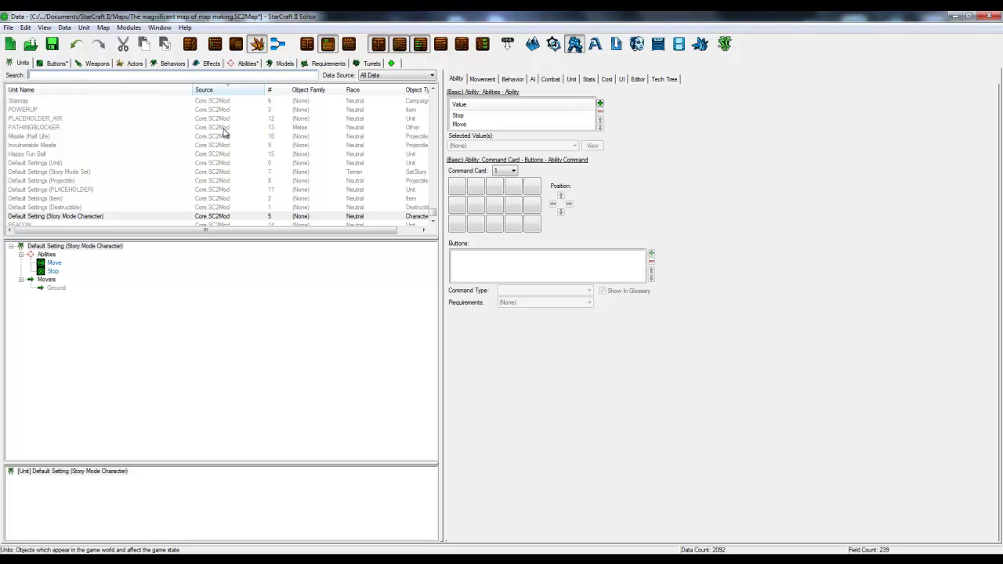
{"action": "left_click_drag", "start_coordinate": [434, 213], "coordinate": [434, 95]}
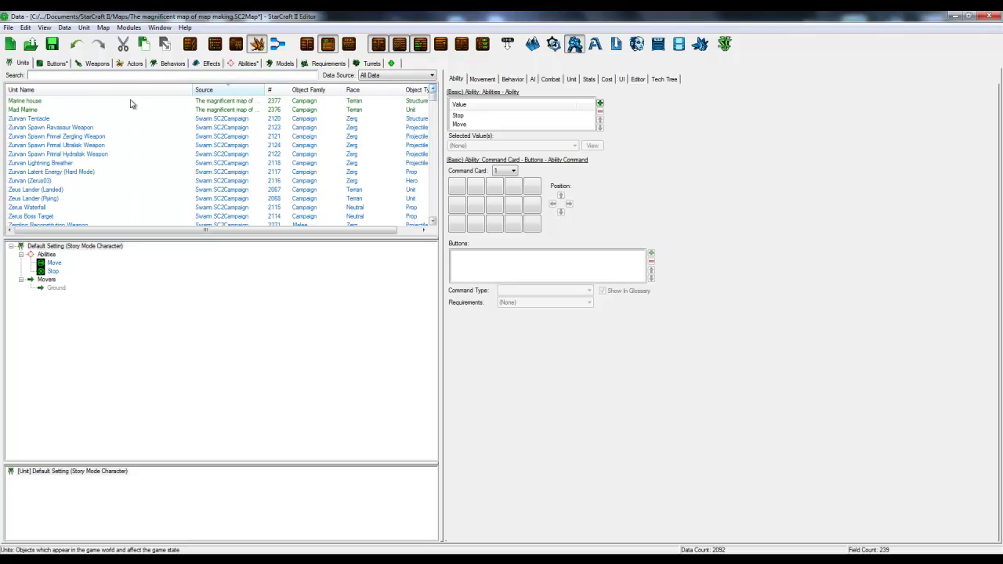
{"action": "left_click", "coordinate": [232, 101]}
{"action": "left_click", "coordinate": [232, 103]}
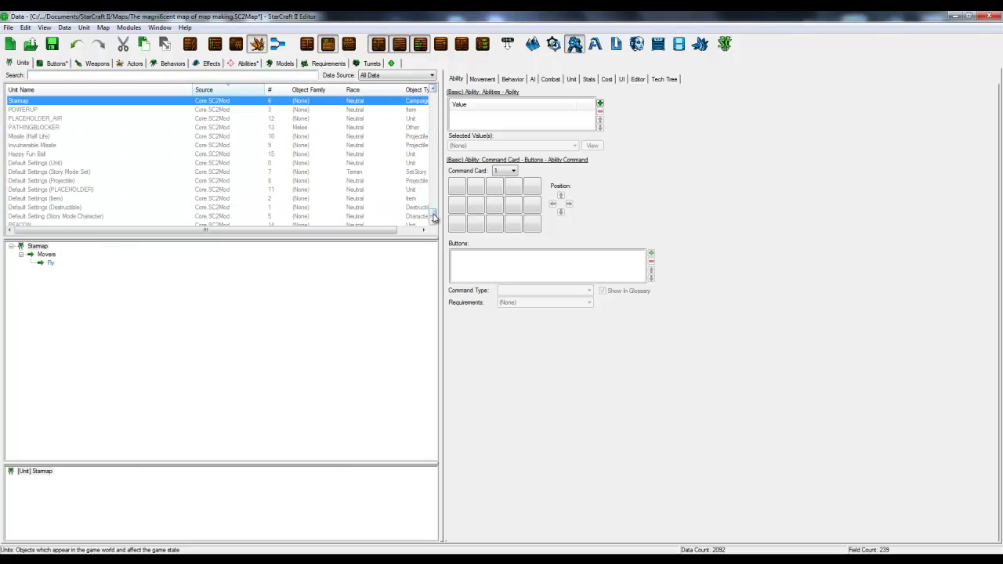
{"action": "left_click", "coordinate": [231, 101]}
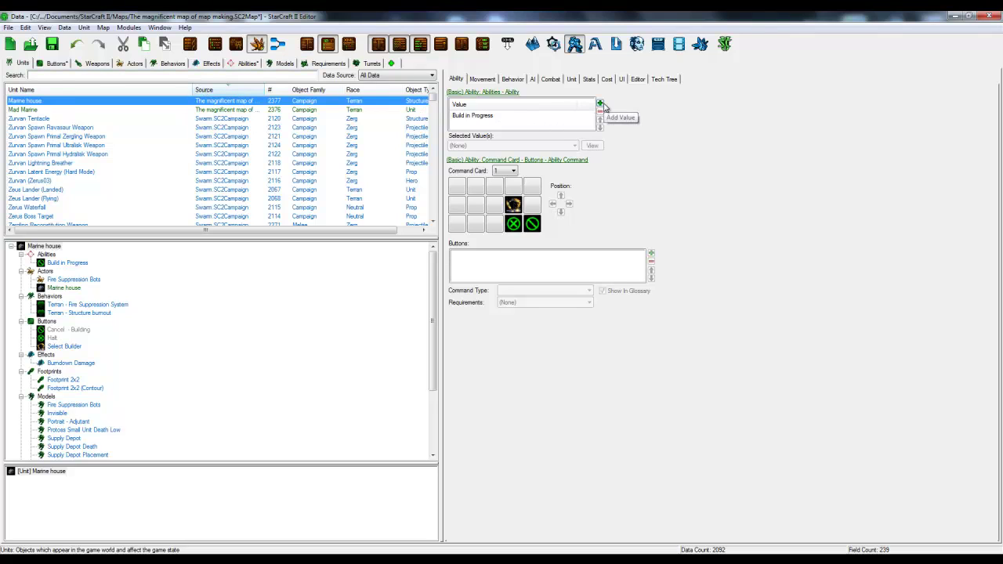
- Add the Marine House training ability to the Marine house unit's abilities
{"action": "left_click", "coordinate": [602, 105]}
{"action": "left_click", "coordinate": [273, 145]}
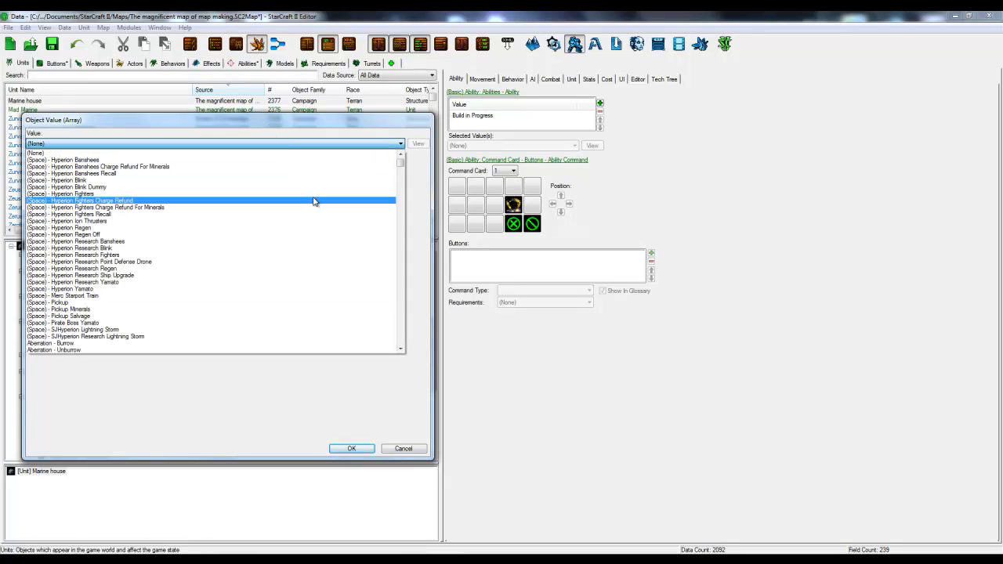
{"action": "key", "text": "m"}
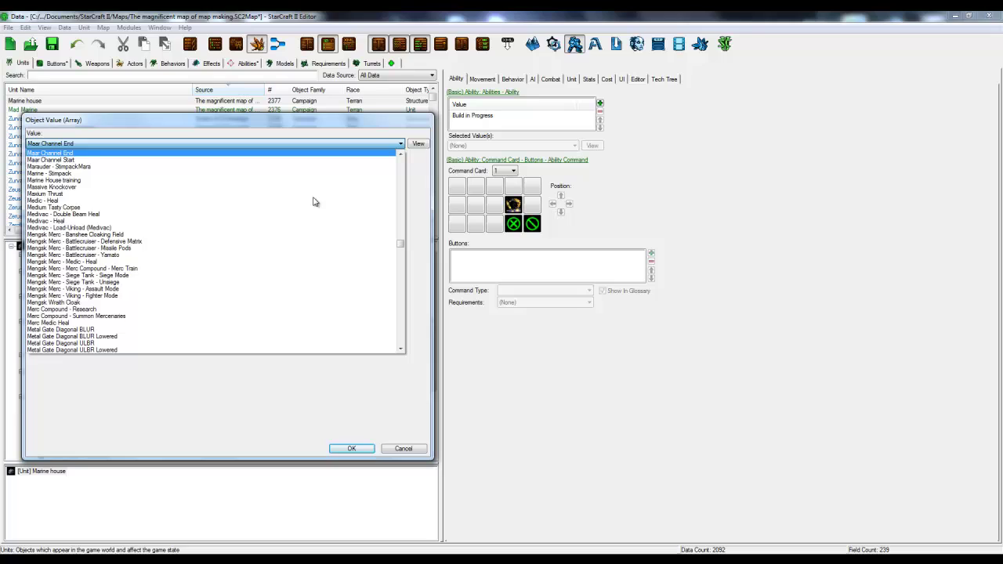
{"action": "left_click", "coordinate": [271, 158]}
{"action": "left_click", "coordinate": [270, 150]}
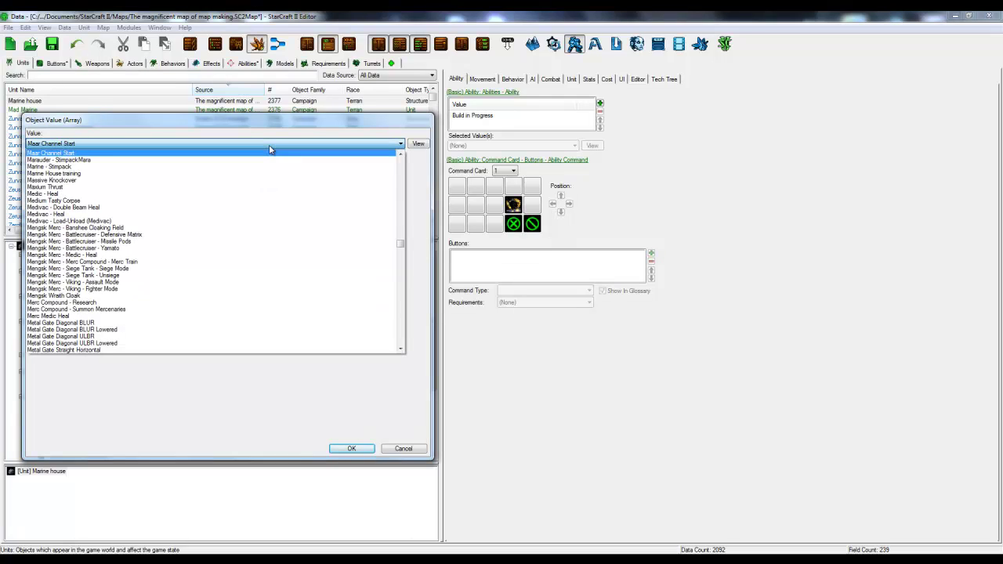
{"action": "key", "text": "m"}
{"action": "key", "text": "m"}
{"action": "left_click", "coordinate": [112, 160]}
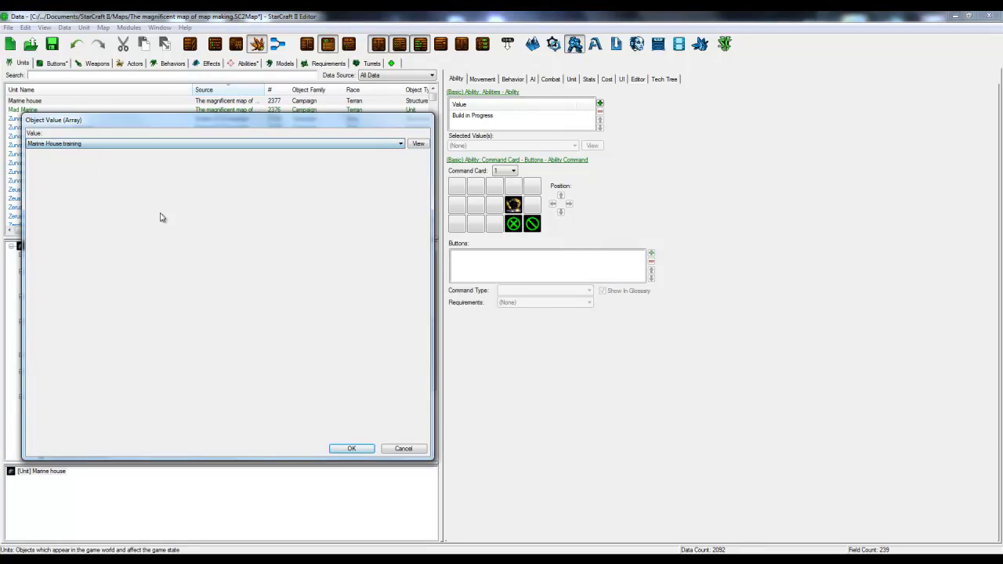
{"action": "left_click", "coordinate": [351, 448]}
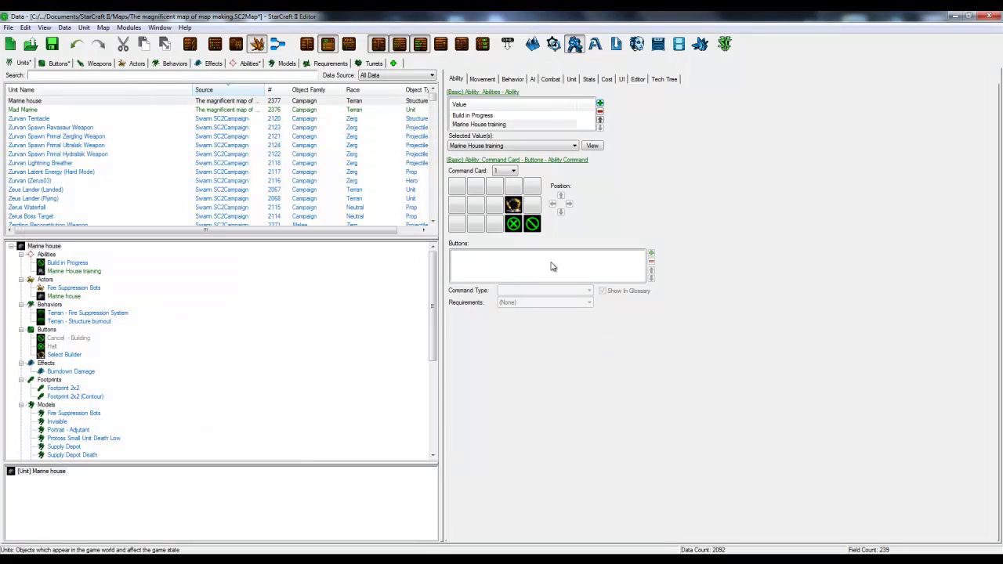
- Add the Queue (5) ability to the Marine house unit's abilities
{"action": "left_click", "coordinate": [599, 104]}
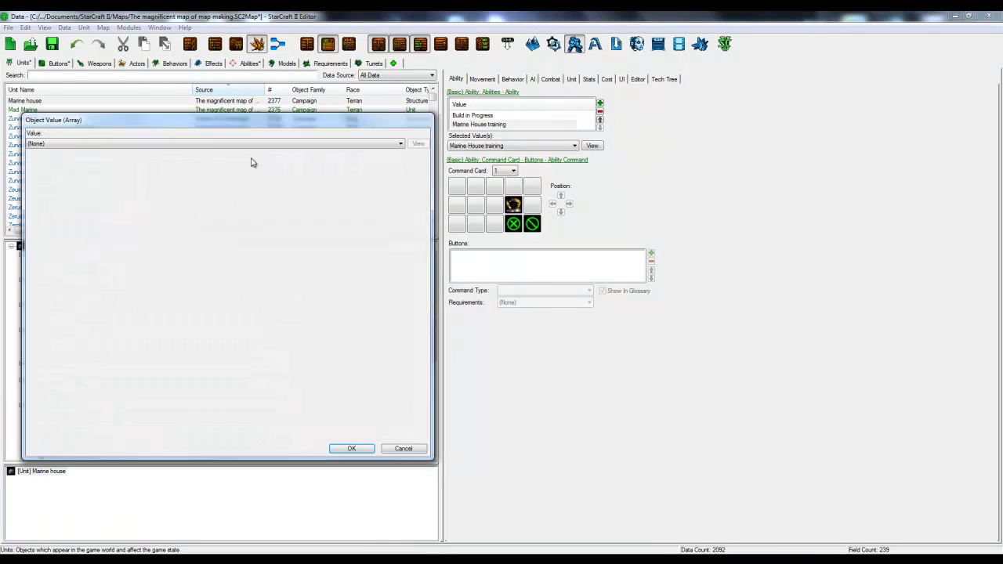
{"action": "left_click", "coordinate": [225, 144]}
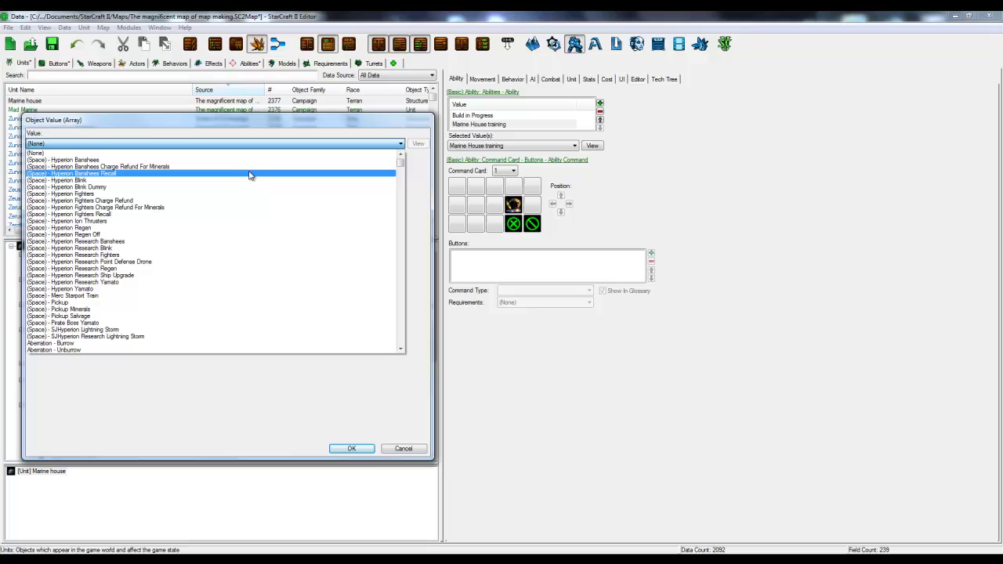
{"action": "left_click_drag", "start_coordinate": [401, 158], "coordinate": [336, 212]}
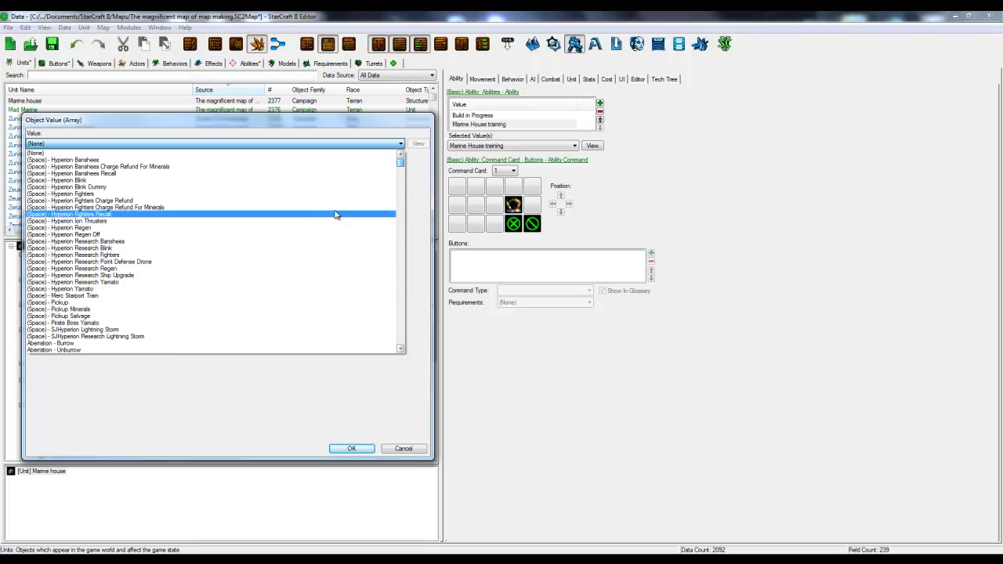
{"action": "key", "text": "q"}
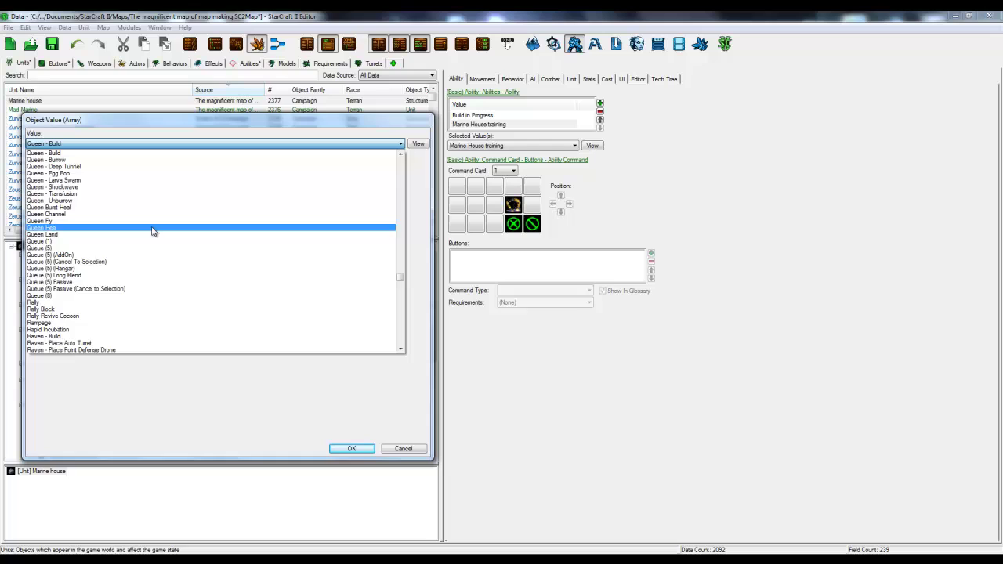
{"action": "left_click", "coordinate": [143, 257]}
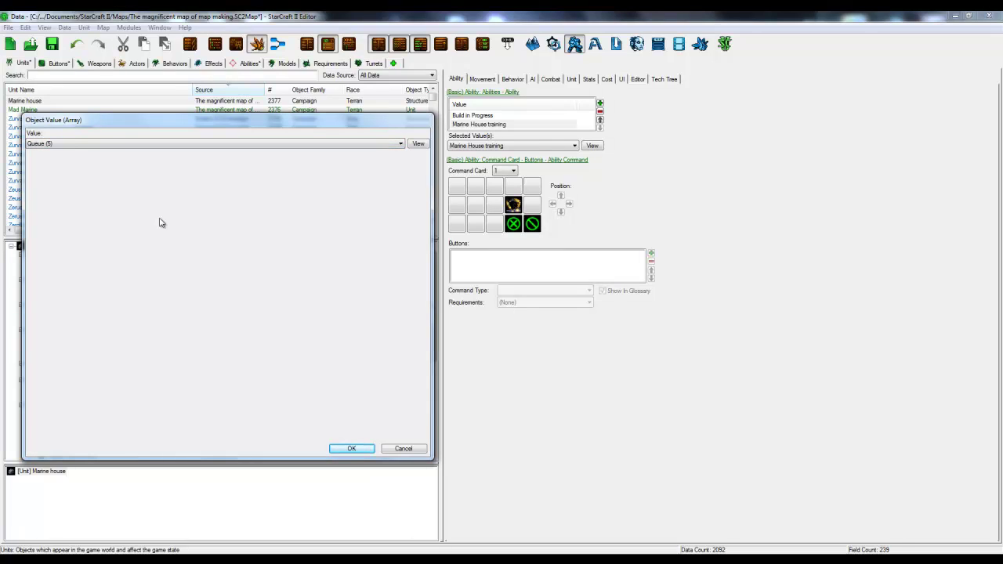
{"action": "left_click", "coordinate": [352, 449]}
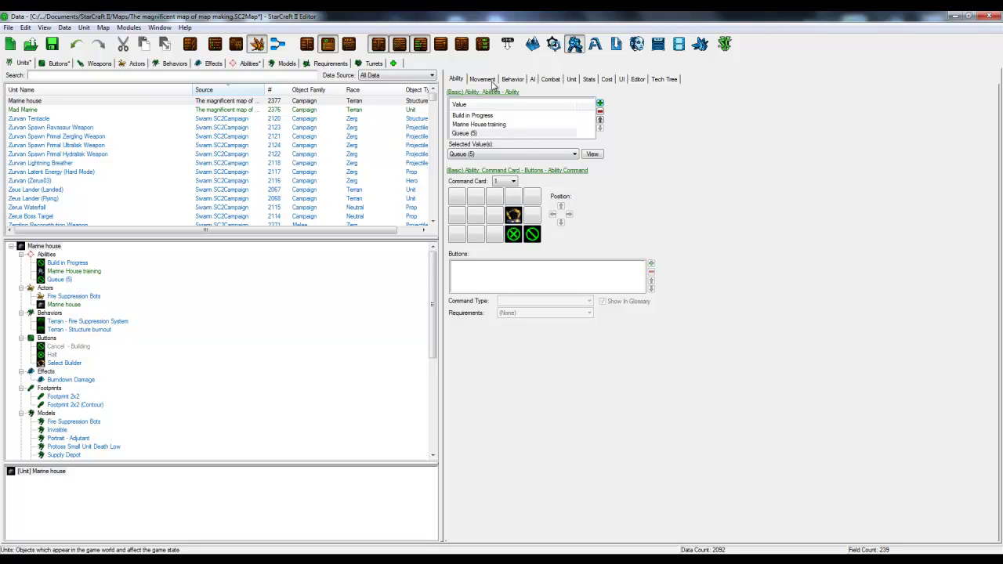
- Add the Mad marine button to the first slot of the Marine house's command card
{"action": "left_click", "coordinate": [457, 196]}
{"action": "left_click", "coordinate": [651, 264]}
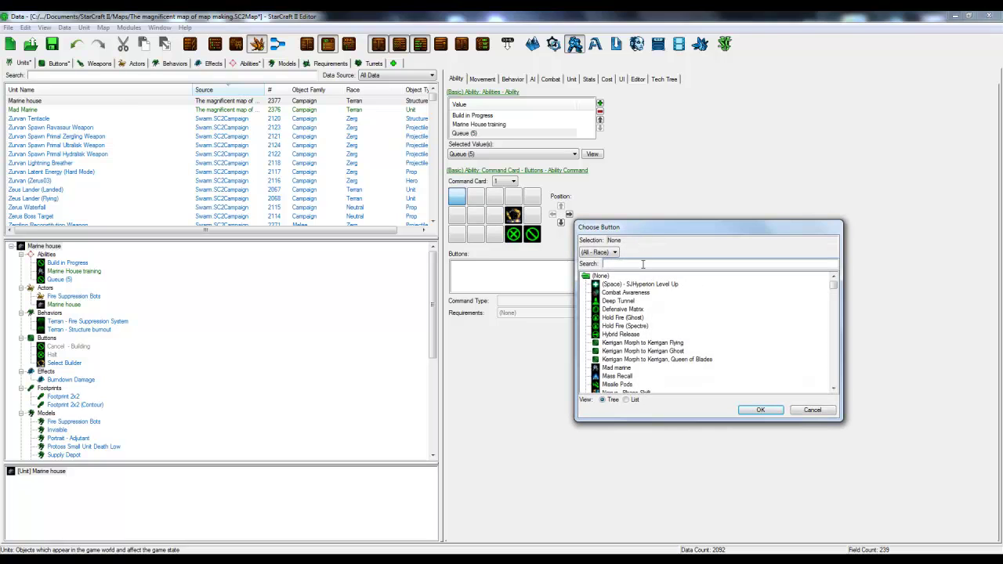
{"action": "type", "text": "mad"}
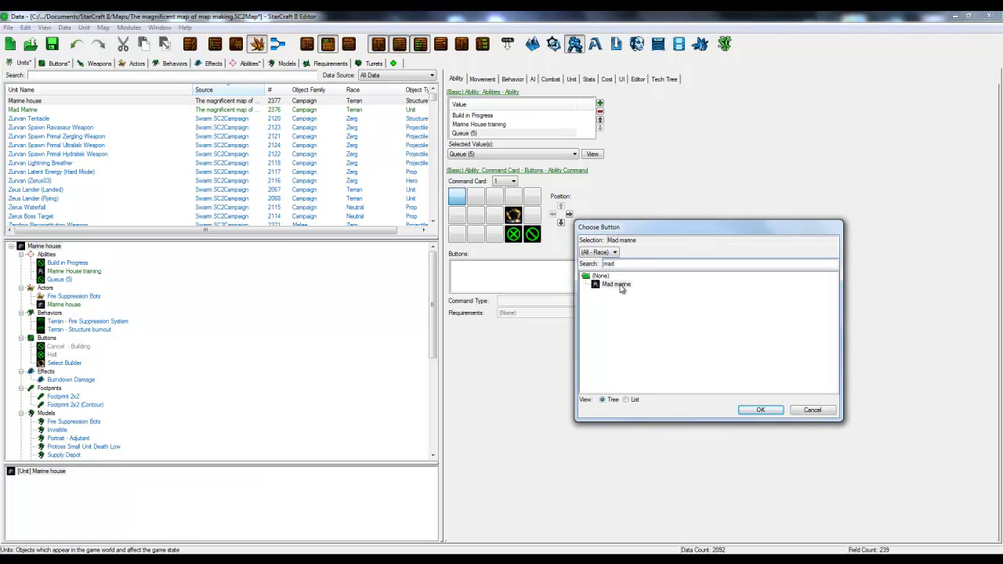
{"action": "left_click", "coordinate": [760, 410]}
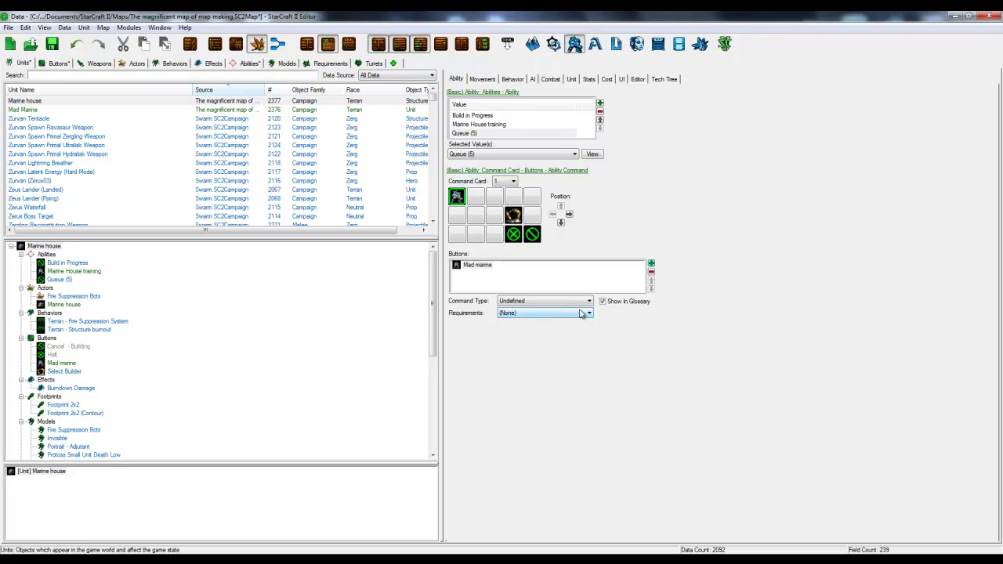
- Set the Mad marine button's command type to Ability Command, using the Marine House training ability and its Mad marine command
{"action": "left_click", "coordinate": [559, 314]}
{"action": "left_click", "coordinate": [558, 316]}
{"action": "left_click", "coordinate": [476, 198]}
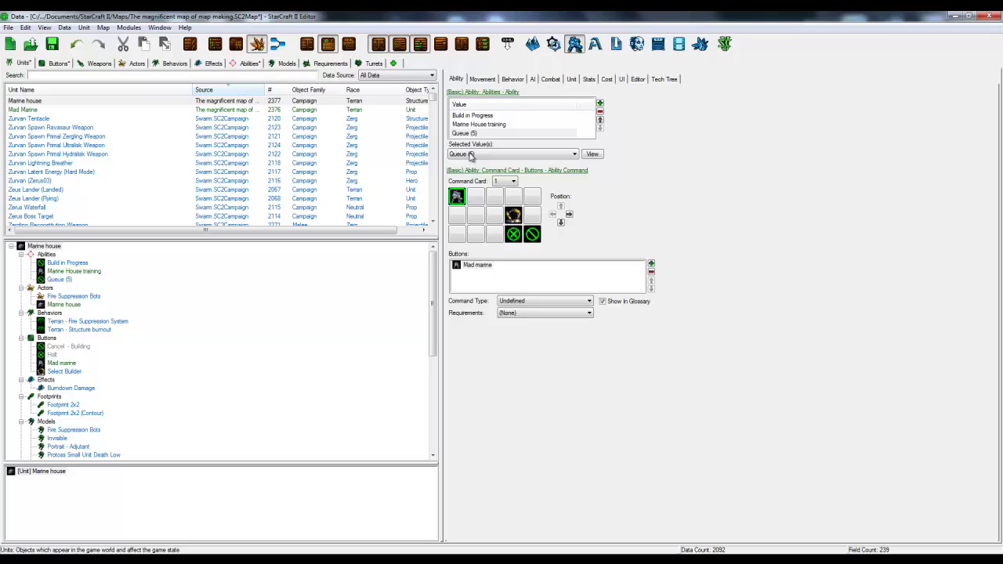
{"action": "left_click", "coordinate": [552, 289]}
{"action": "left_click", "coordinate": [553, 303]}
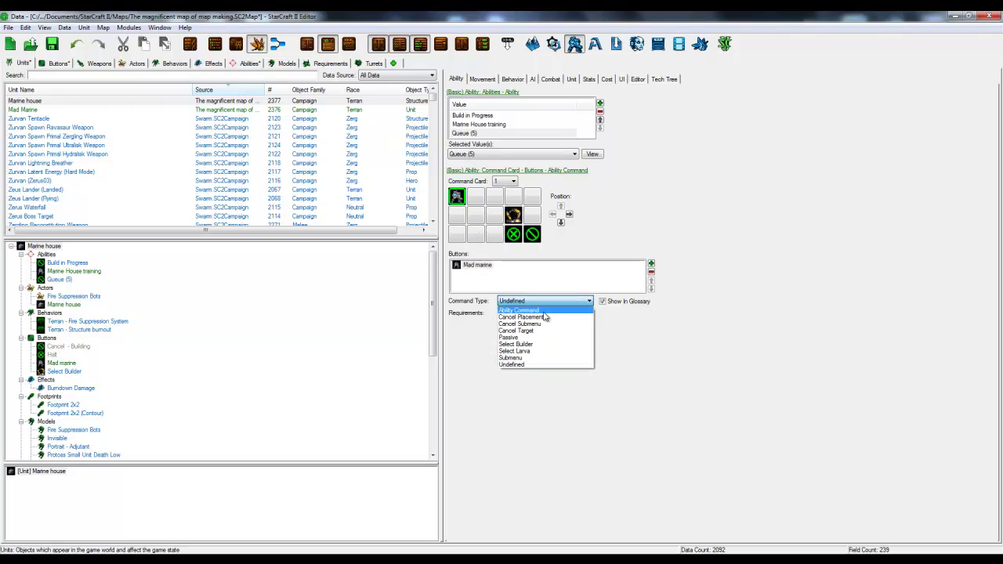
{"action": "left_click", "coordinate": [543, 314]}
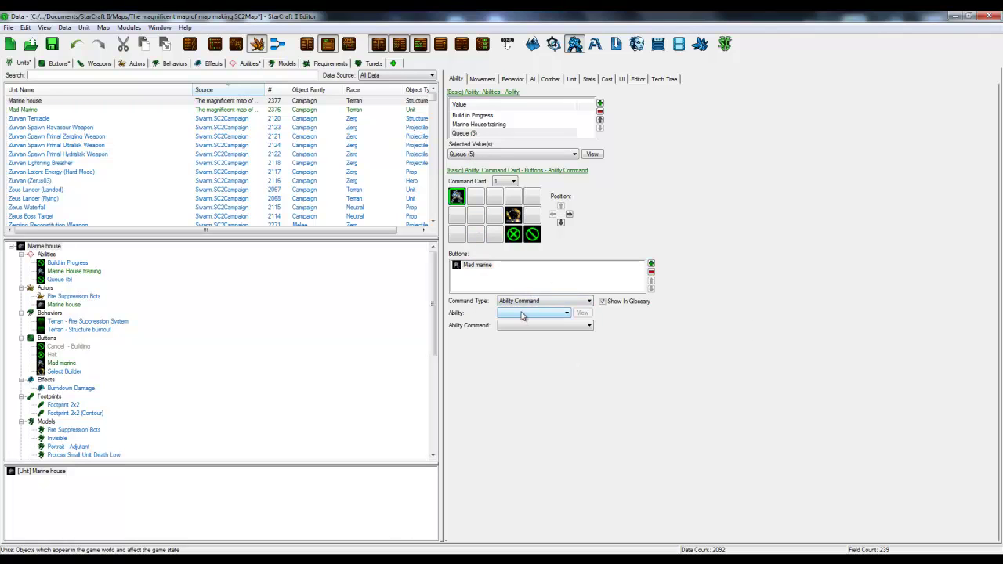
{"action": "left_click", "coordinate": [522, 314]}
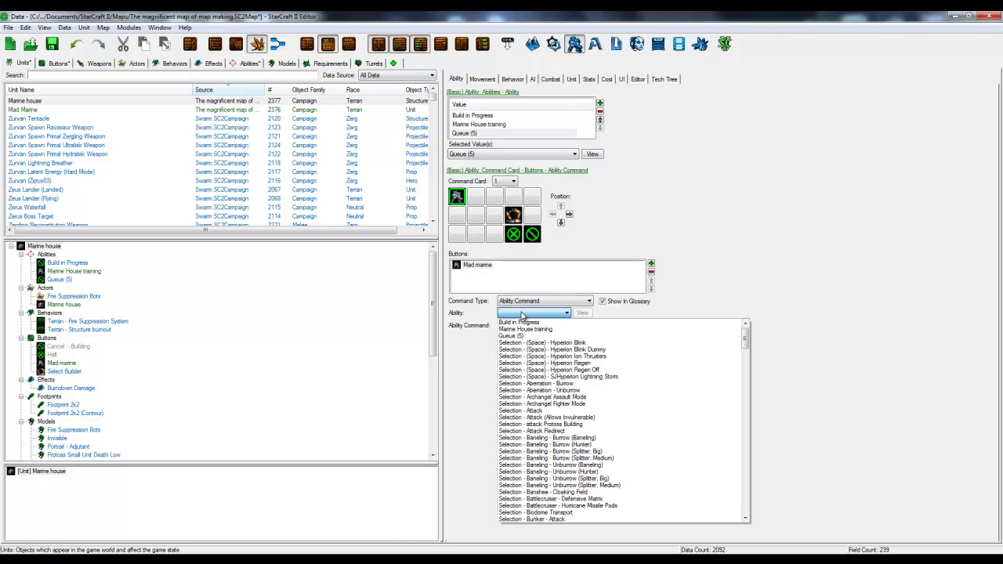
{"action": "left_click", "coordinate": [551, 330]}
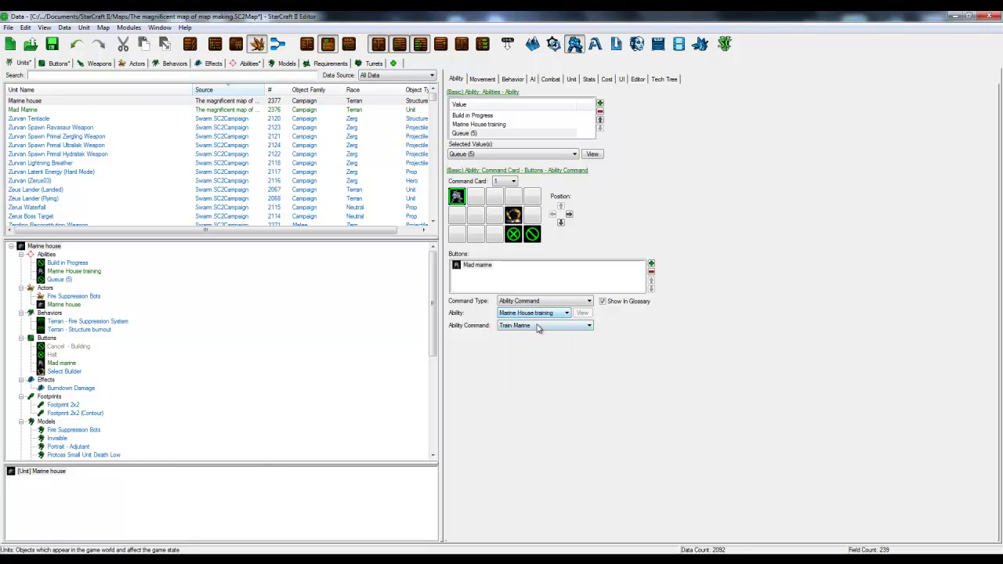
{"action": "left_click", "coordinate": [532, 326]}
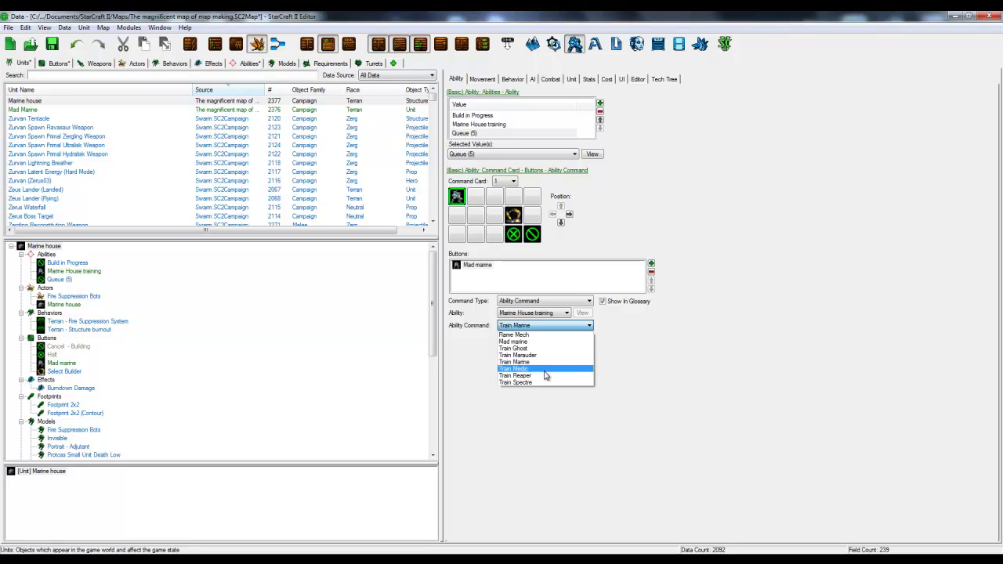
{"action": "left_click", "coordinate": [525, 341]}
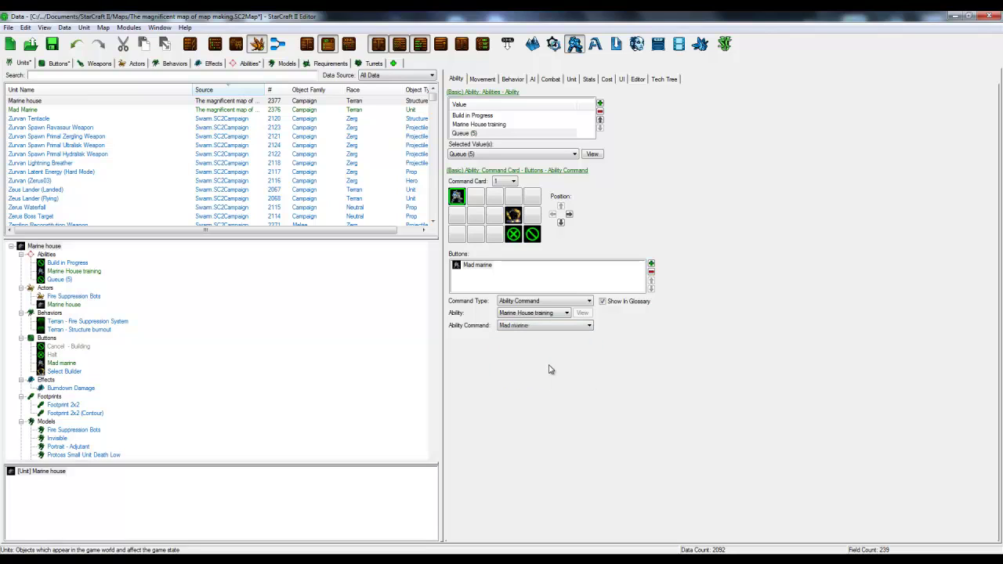
{"action": "left_click", "coordinate": [479, 199]}
{"action": "left_click", "coordinate": [458, 201]}
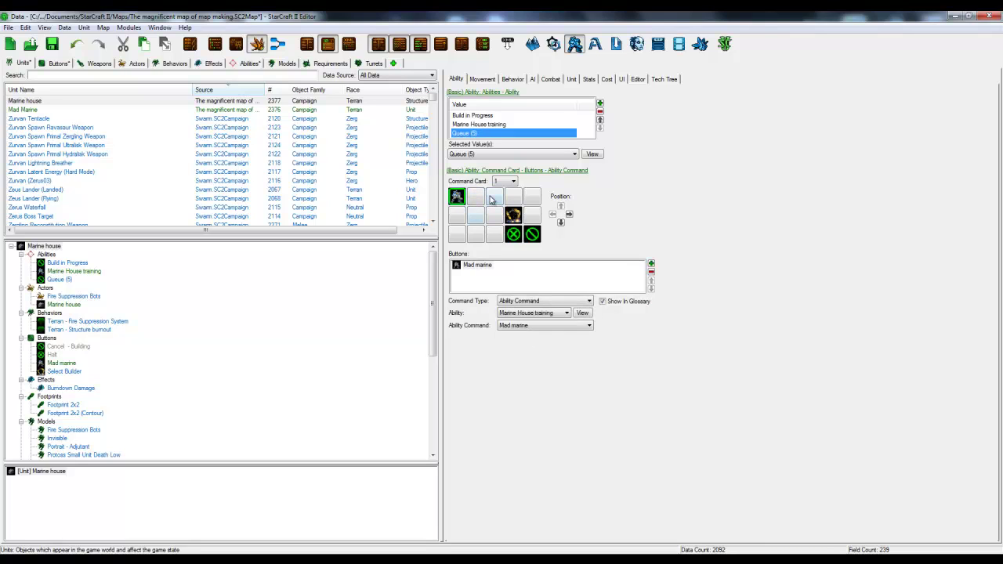
{"action": "left_click", "coordinate": [476, 197]}
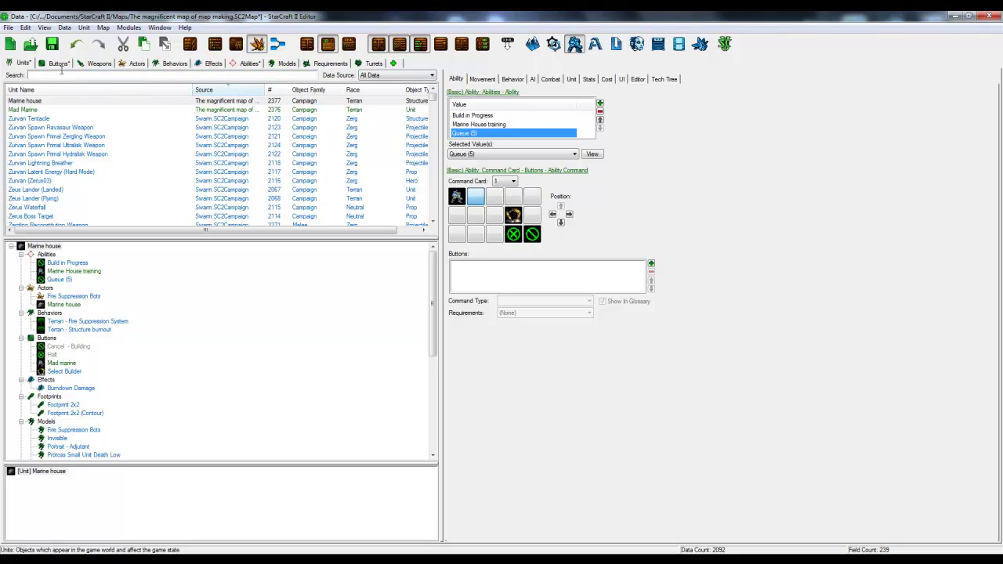
- Start a new ability in the abilities data, named Mad marine building, with its suggested ID
{"action": "left_click", "coordinate": [53, 111]}
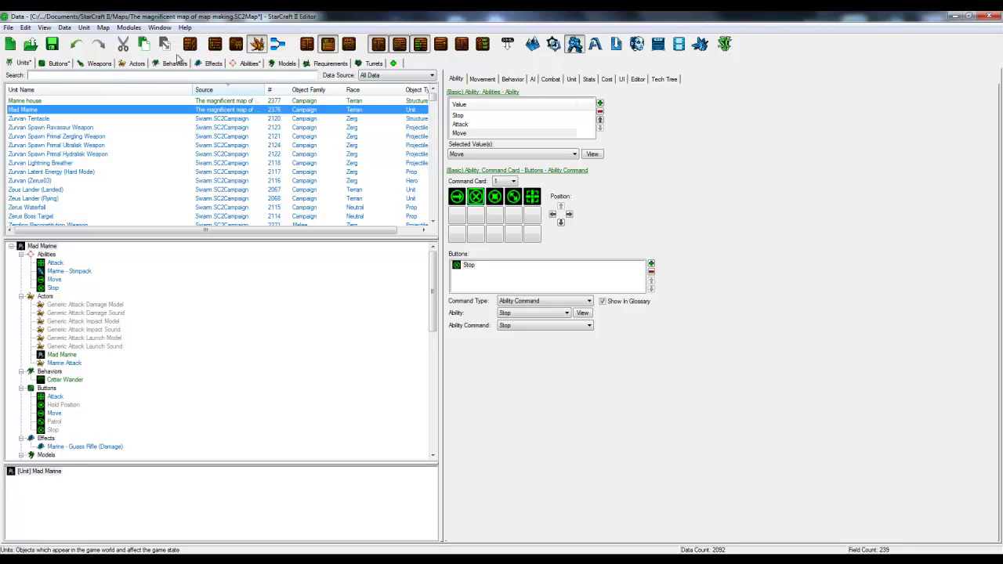
{"action": "left_click", "coordinate": [247, 63]}
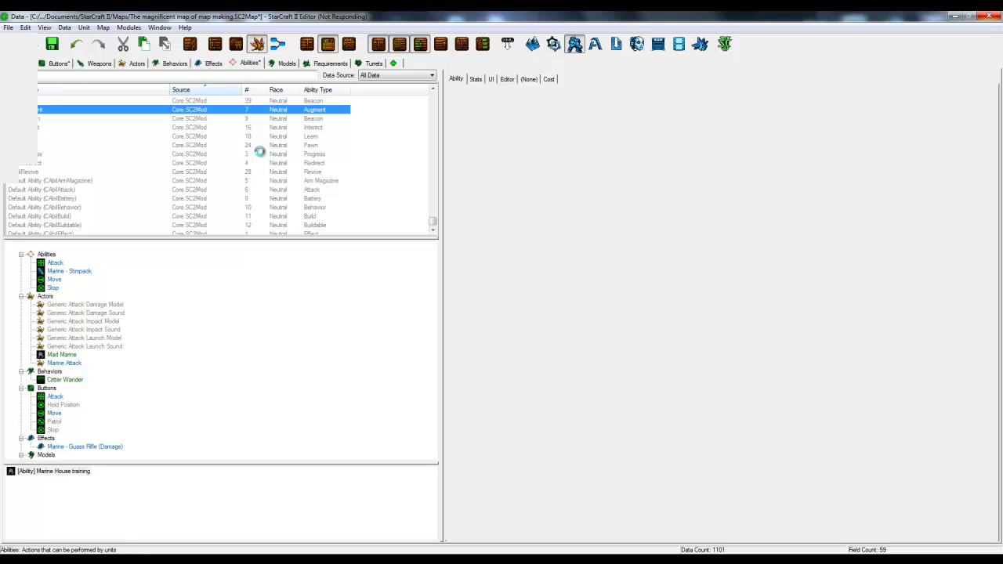
{"action": "left_click", "coordinate": [222, 148]}
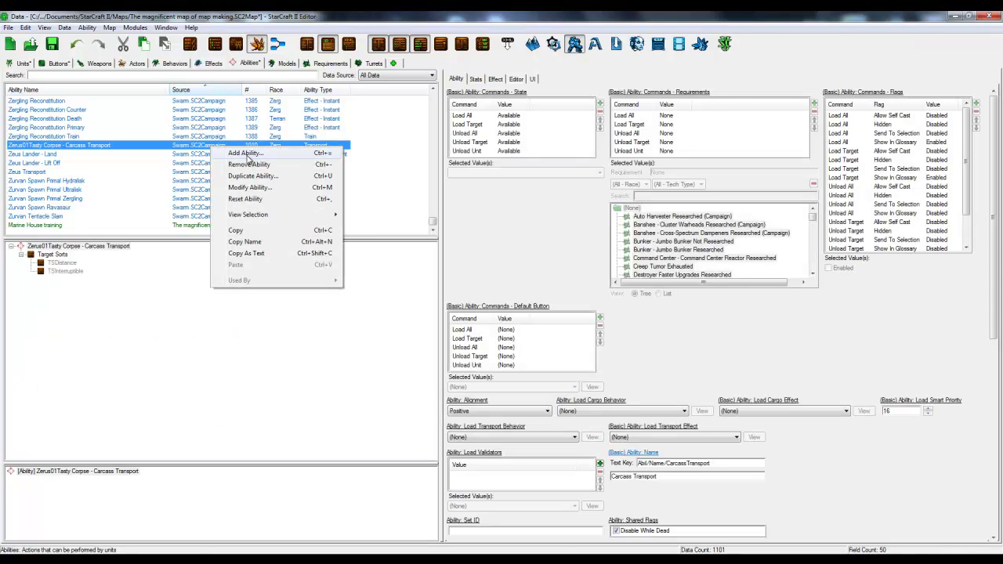
{"action": "left_click", "coordinate": [249, 157]}
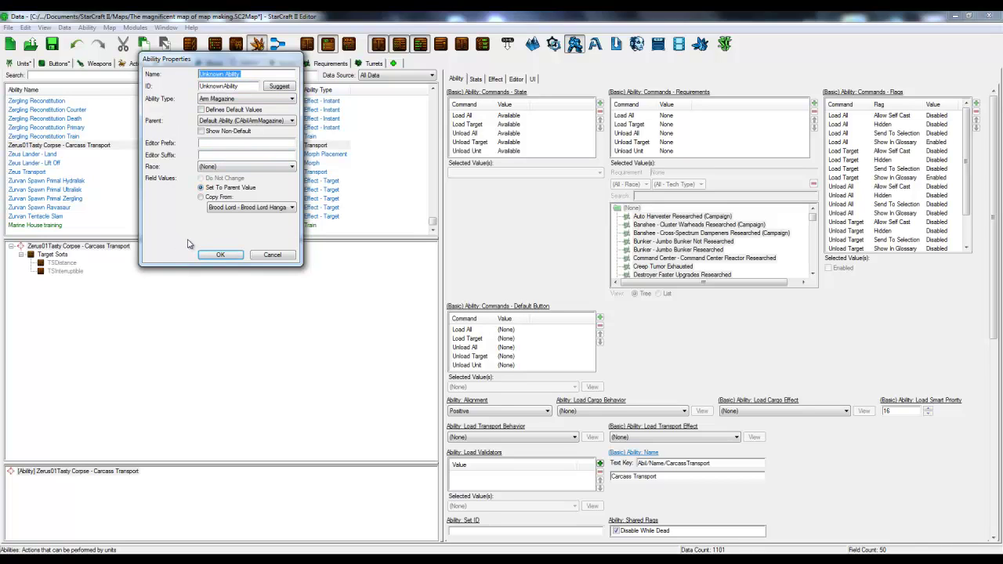
{"action": "type", "text": "Mad marine building"}
{"action": "left_click", "coordinate": [279, 86]}
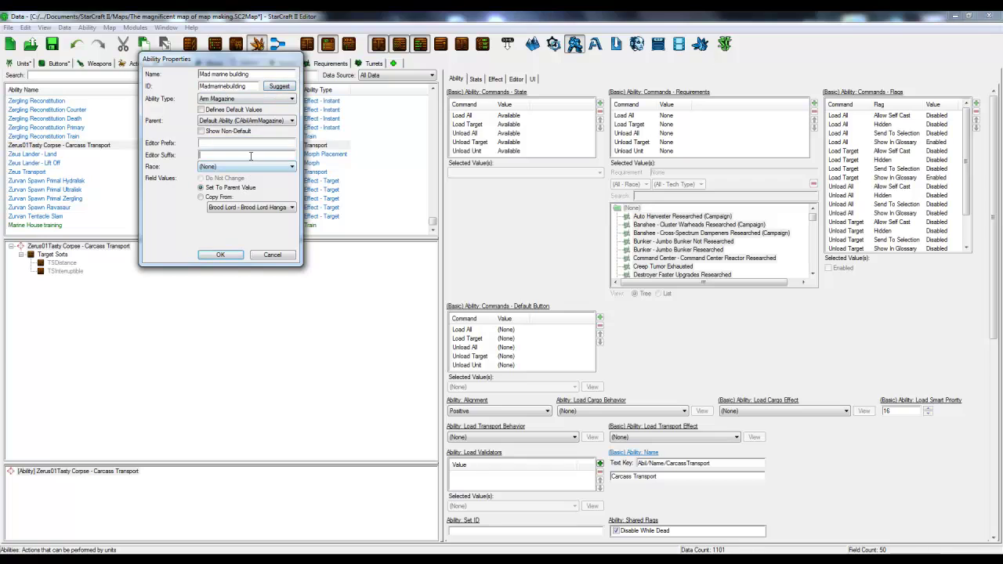
- Set the new ability's race to Terran and its ability type to Build
{"action": "left_click", "coordinate": [244, 167]}
{"action": "left_click", "coordinate": [223, 210]}
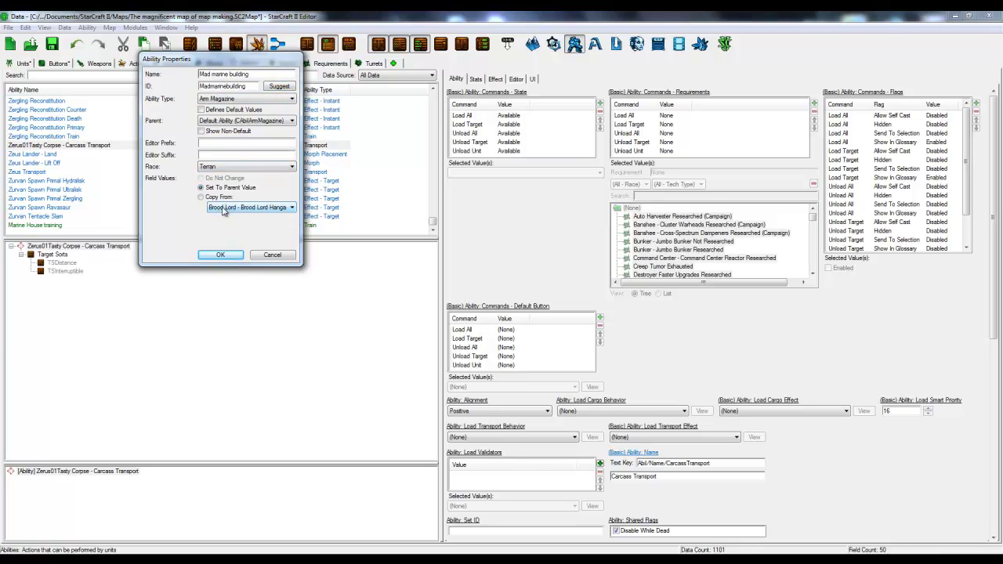
{"action": "left_click", "coordinate": [235, 99]}
{"action": "scroll", "coordinate": [233, 181], "scroll_direction": "down", "scroll_amount": 1}
{"action": "key", "text": "u"}
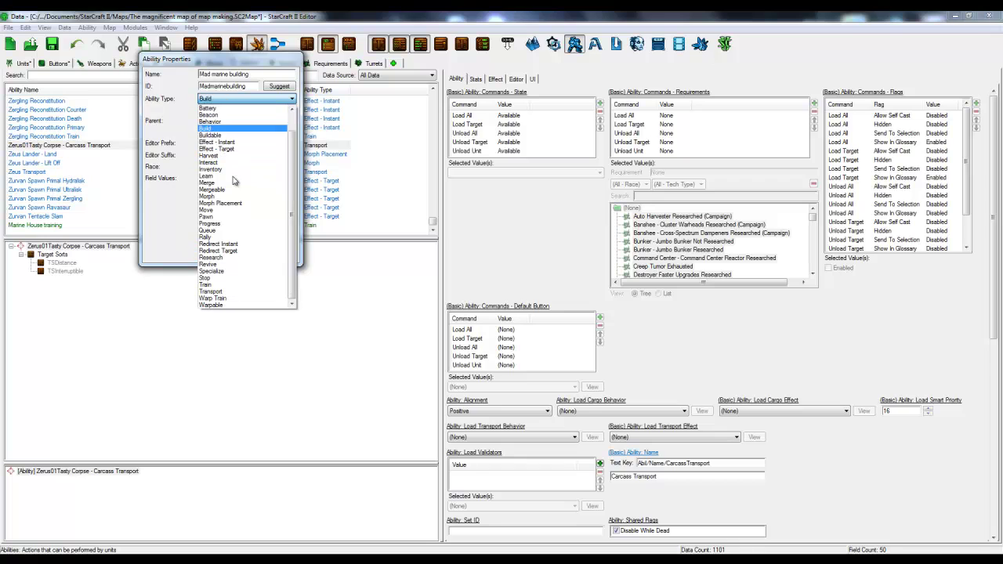
{"action": "key", "text": "Return"}
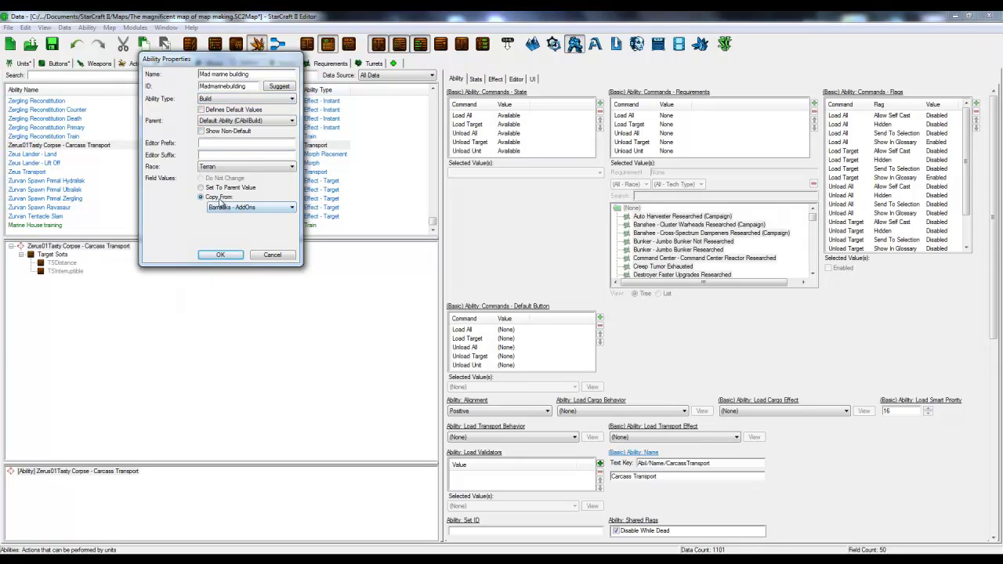
- Copy the new ability's field values from SCV - Build (SCV) and create it
{"action": "left_click", "coordinate": [235, 207]}
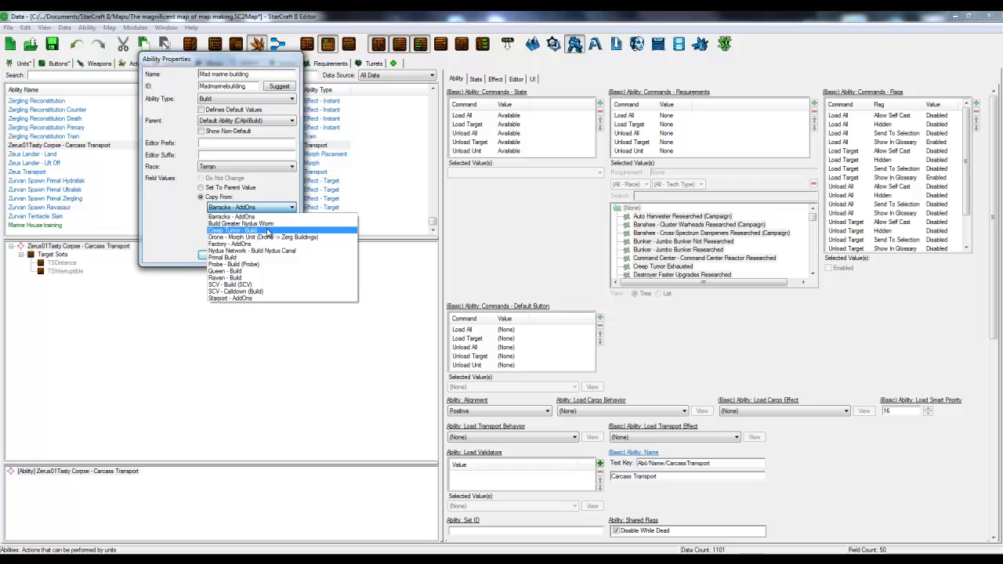
{"action": "left_click", "coordinate": [235, 284]}
{"action": "left_click", "coordinate": [240, 259]}
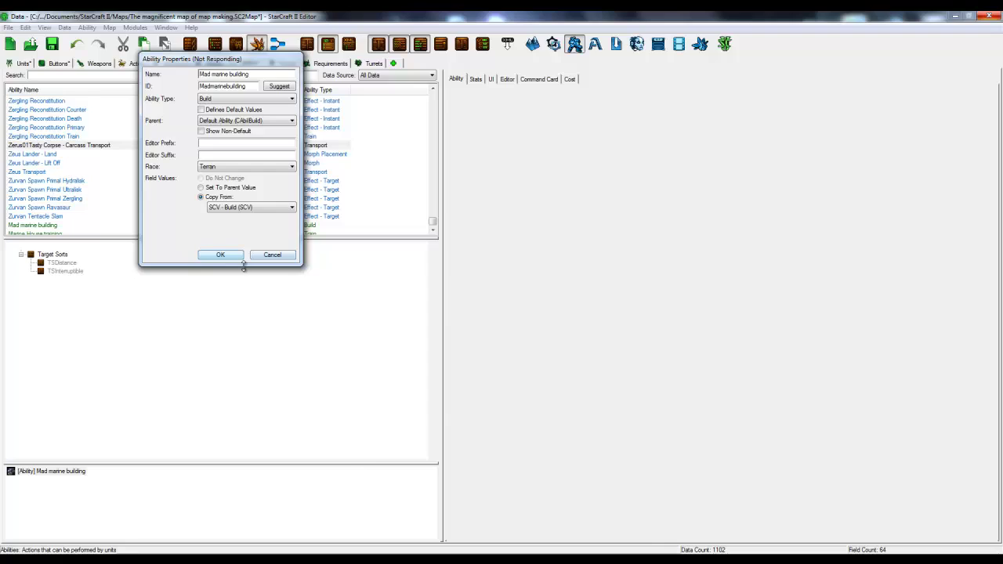
{"action": "key", "text": "F2"}
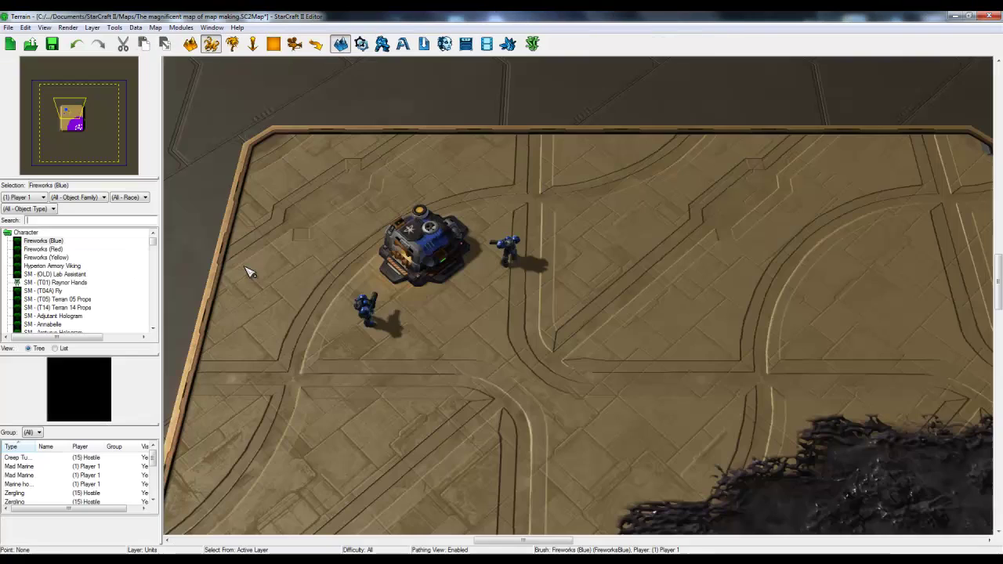
{"action": "left_click", "coordinate": [162, 518]}
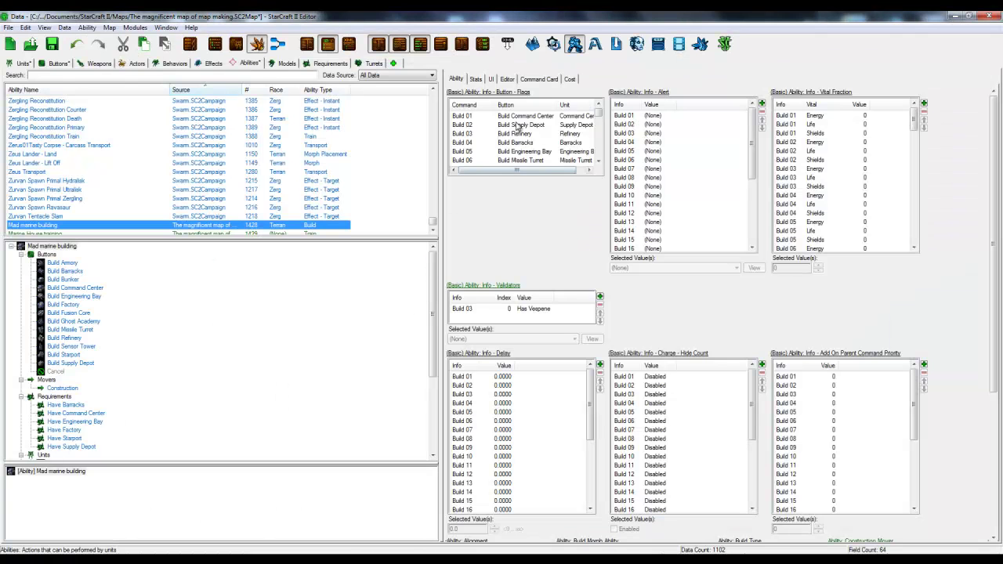
- Set the default button of the Mad marine building ability's empty Build 08 command to Build Bunker
{"action": "scroll", "coordinate": [602, 119], "scroll_direction": "down", "scroll_amount": 2}
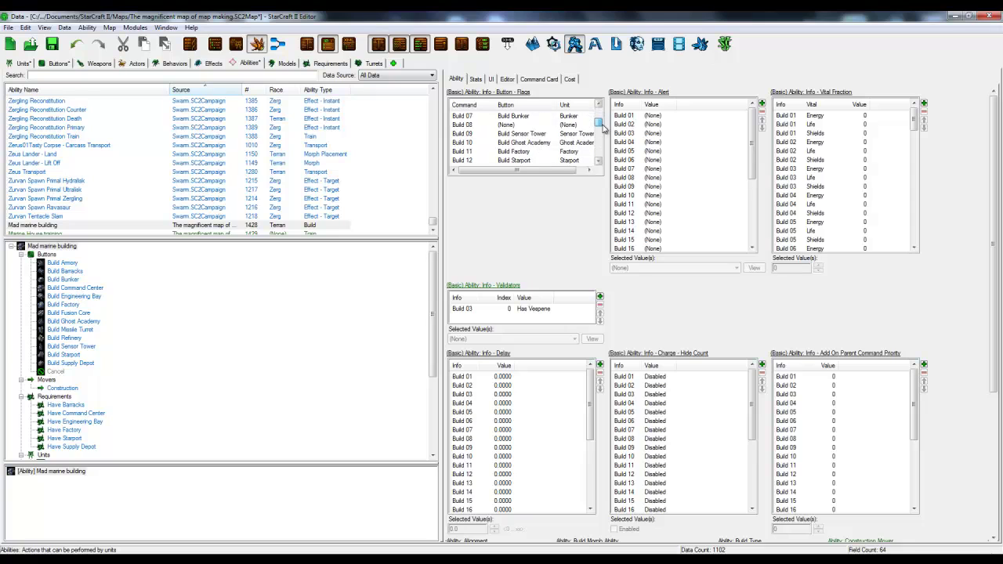
{"action": "right_click", "coordinate": [523, 126]}
{"action": "left_click", "coordinate": [527, 130]}
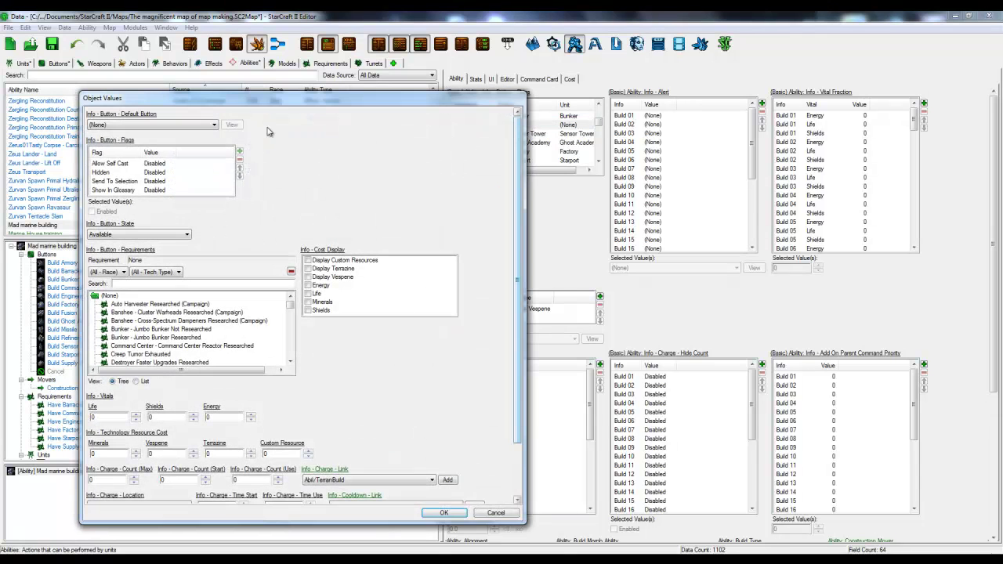
{"action": "left_click", "coordinate": [177, 126]}
{"action": "left_click", "coordinate": [177, 129]}
{"action": "left_click", "coordinate": [178, 128]}
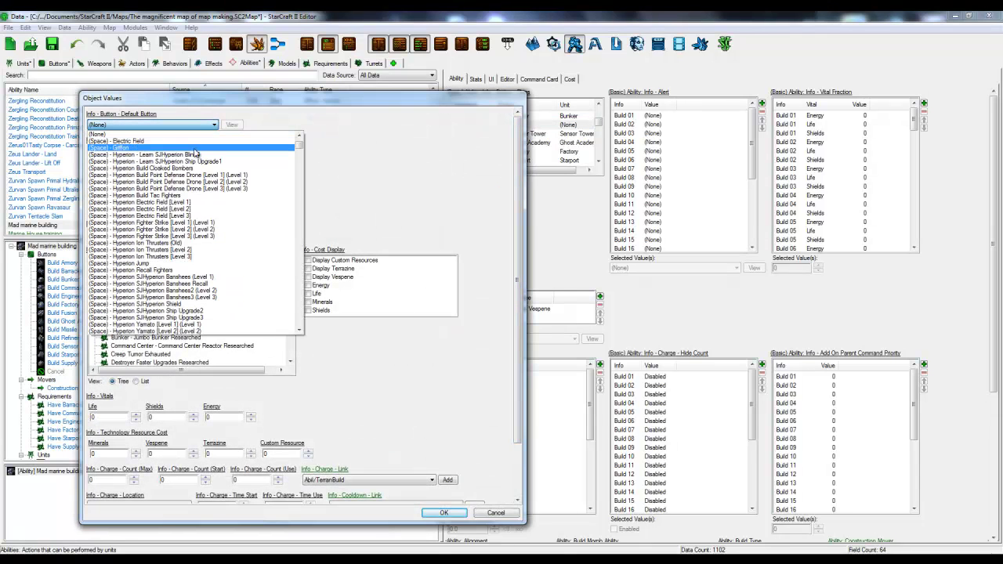
{"action": "type", "text": "su"}
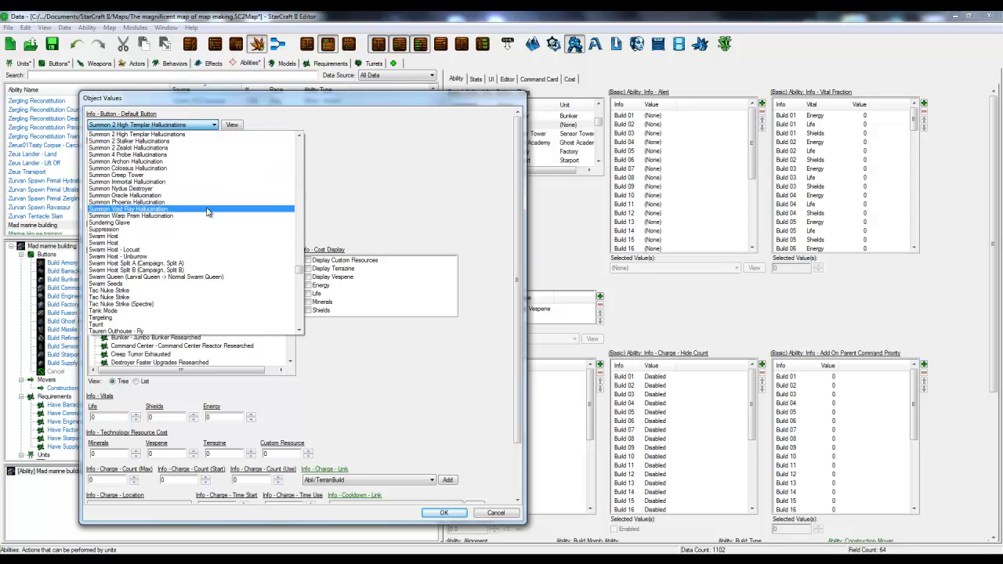
{"action": "key", "text": "Down"}
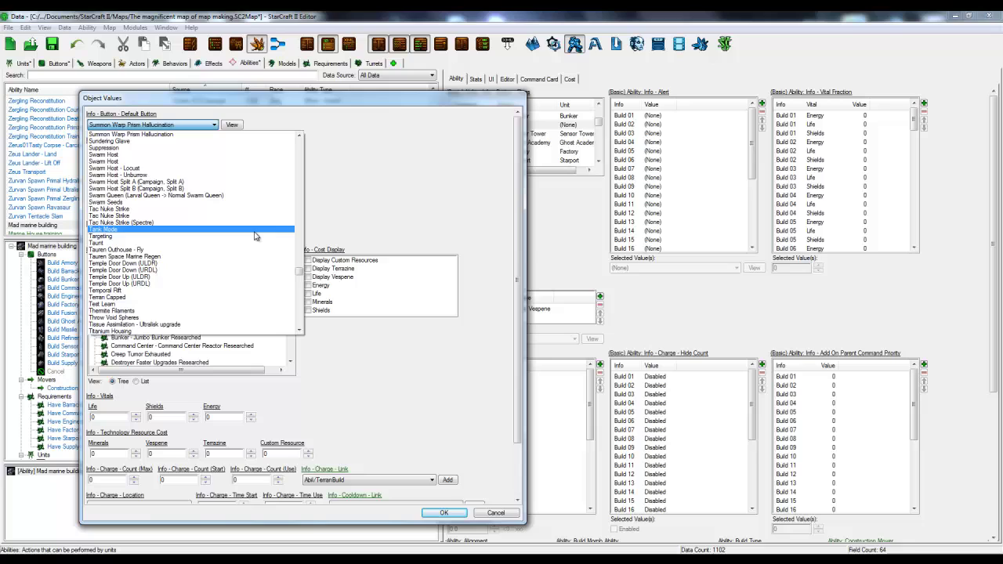
{"action": "left_click", "coordinate": [298, 268]}
{"action": "scroll", "coordinate": [299, 269], "scroll_direction": "down", "scroll_amount": 1}
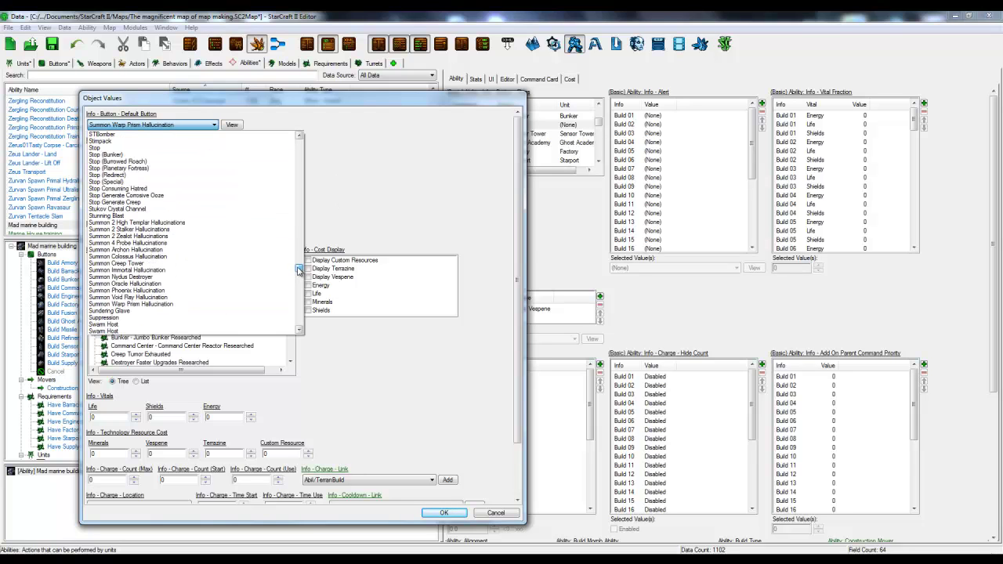
{"action": "left_click_drag", "start_coordinate": [297, 268], "coordinate": [298, 161]}
{"action": "scroll", "coordinate": [172, 227], "scroll_direction": "down", "scroll_amount": 3}
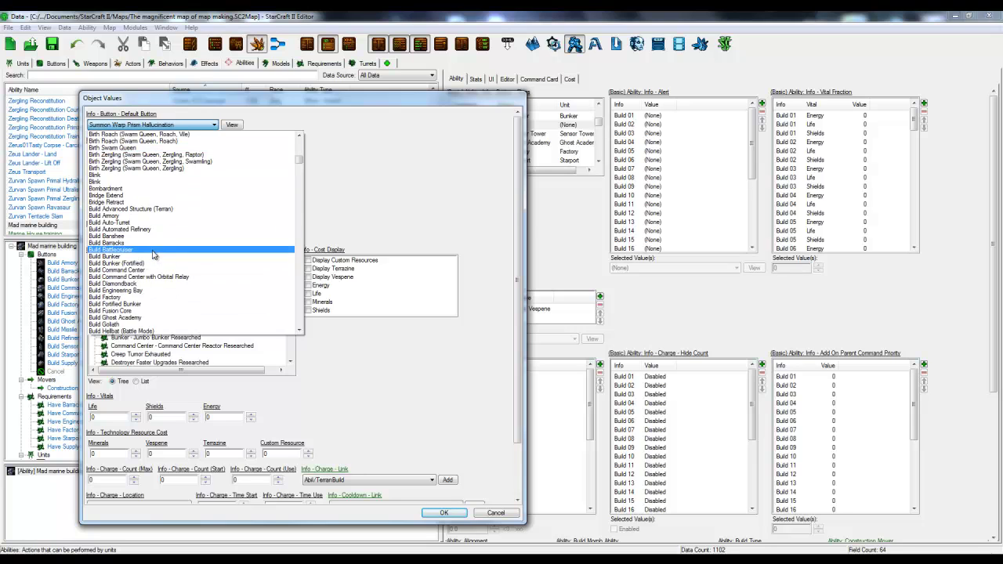
{"action": "left_click", "coordinate": [152, 256]}
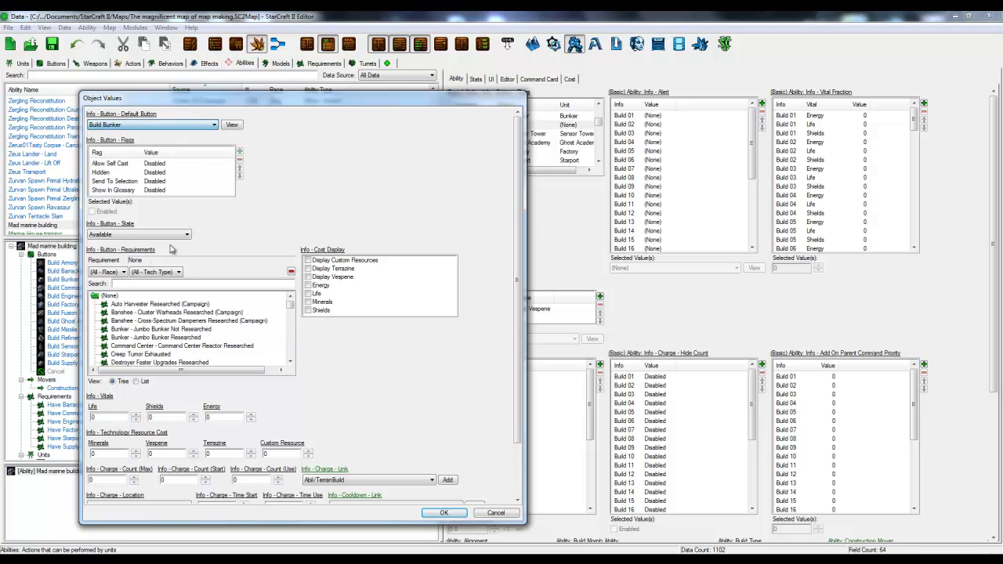
- Set the unit built by the Build 08 command to Marine house and apply the command's values
{"action": "scroll", "coordinate": [270, 384], "scroll_direction": "down", "scroll_amount": 2}
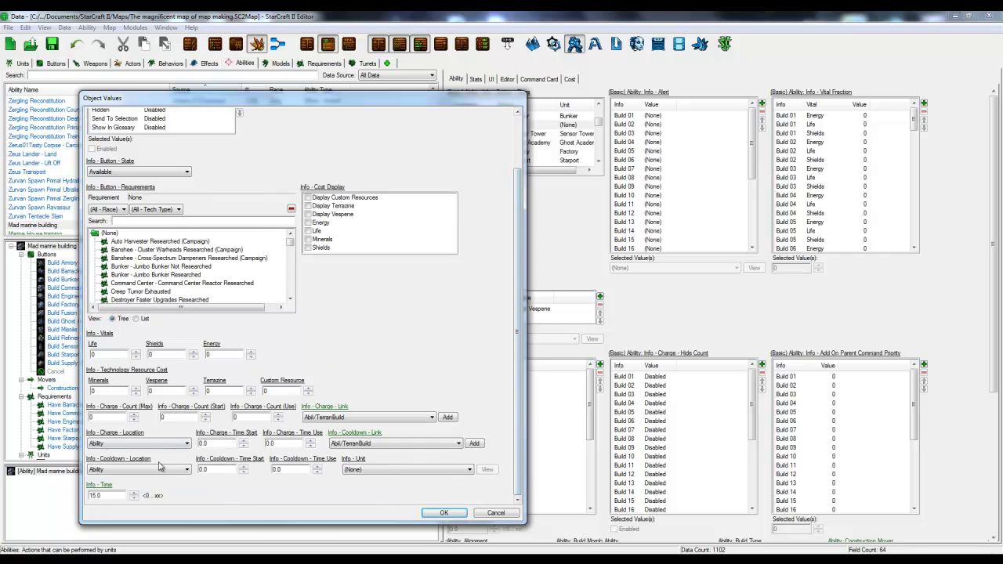
{"action": "left_click", "coordinate": [402, 469]}
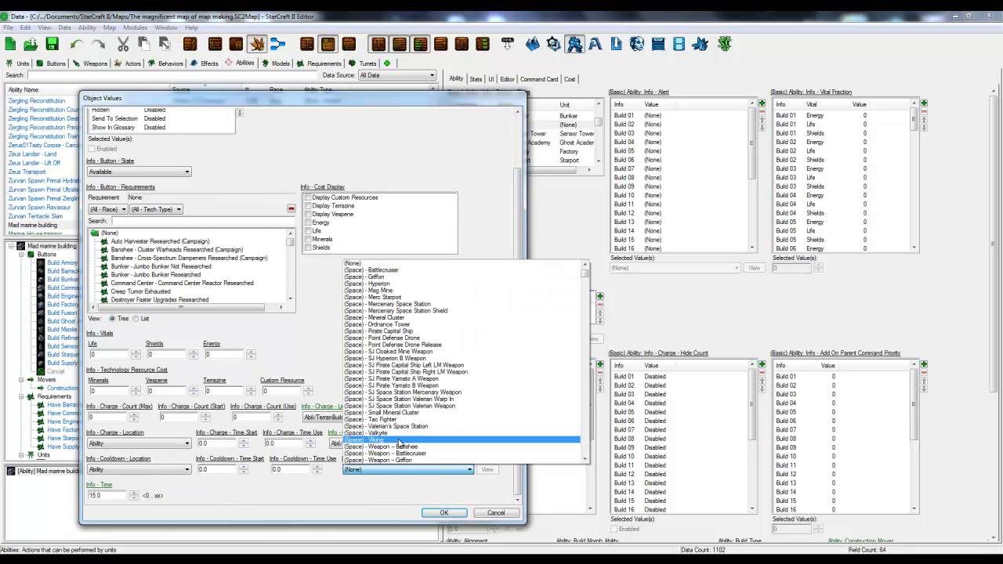
{"action": "type", "text": "marine"}
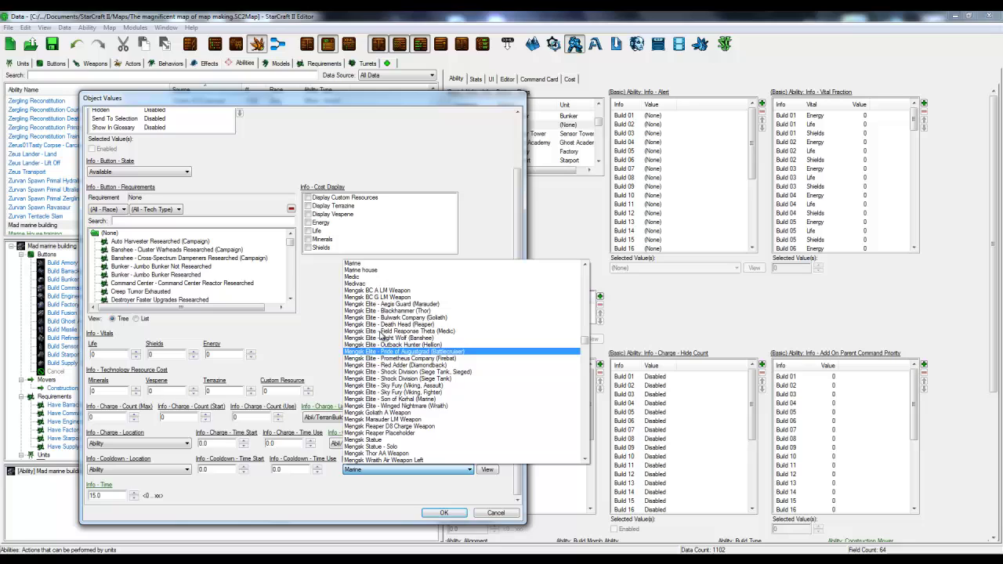
{"action": "left_click", "coordinate": [383, 270]}
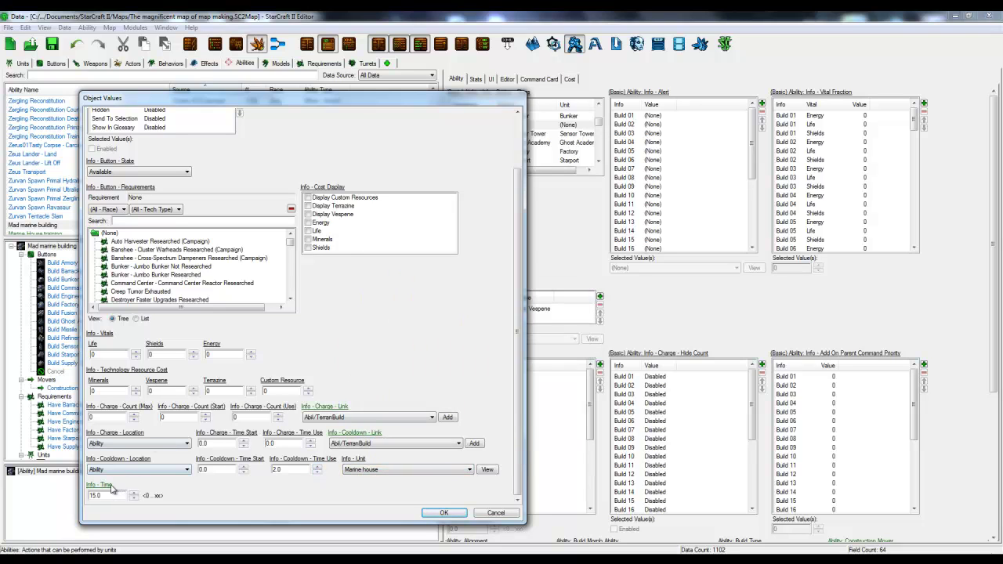
{"action": "double_click", "coordinate": [317, 473]}
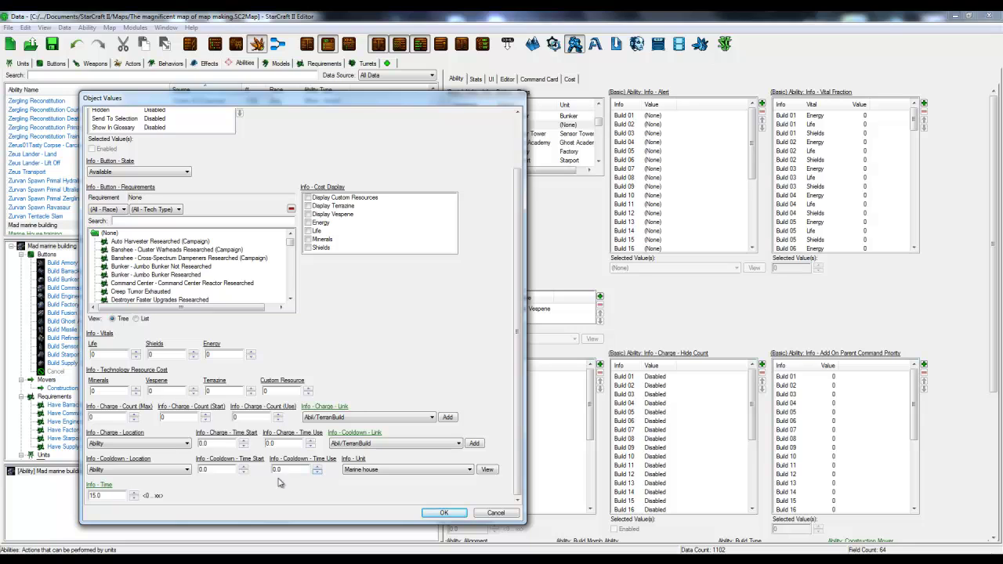
{"action": "left_click", "coordinate": [134, 499]}
{"action": "scroll", "coordinate": [509, 413], "scroll_direction": "up", "scroll_amount": 2}
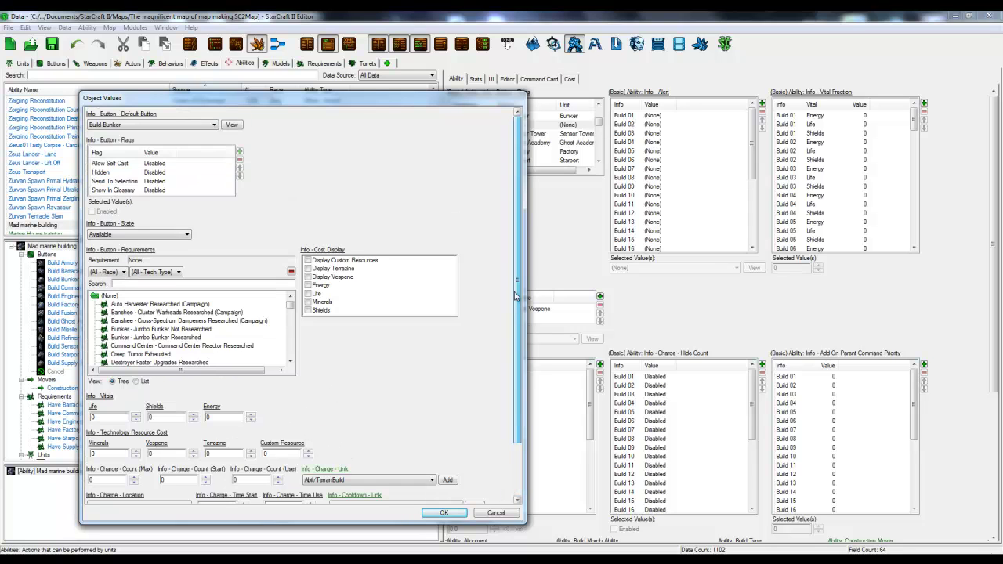
{"action": "scroll", "coordinate": [509, 413], "scroll_direction": "down", "scroll_amount": 2}
{"action": "left_click", "coordinate": [445, 514]}
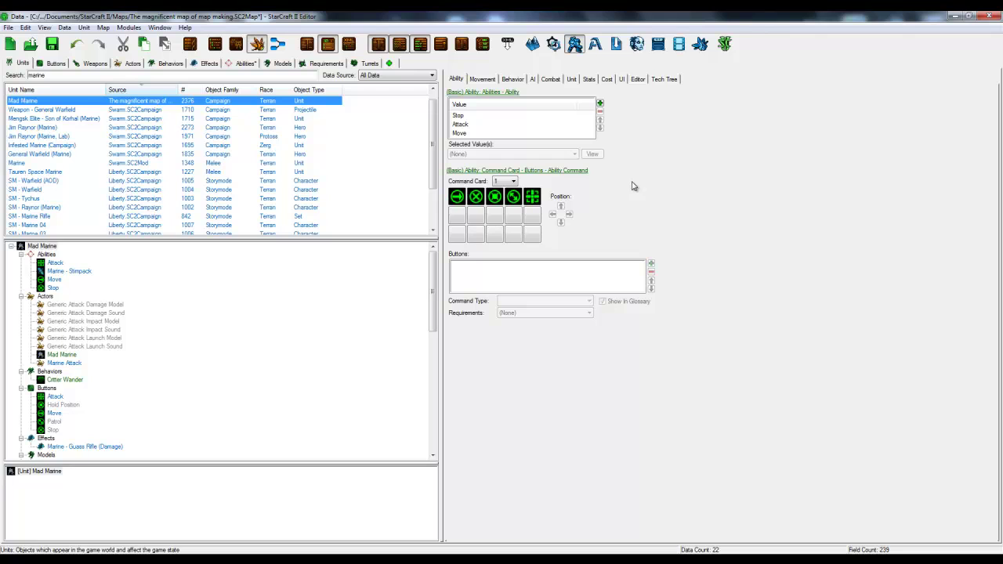
- Add the Mad marine building ability to the Mad Marine unit's list of abilities
{"action": "left_click", "coordinate": [599, 103]}
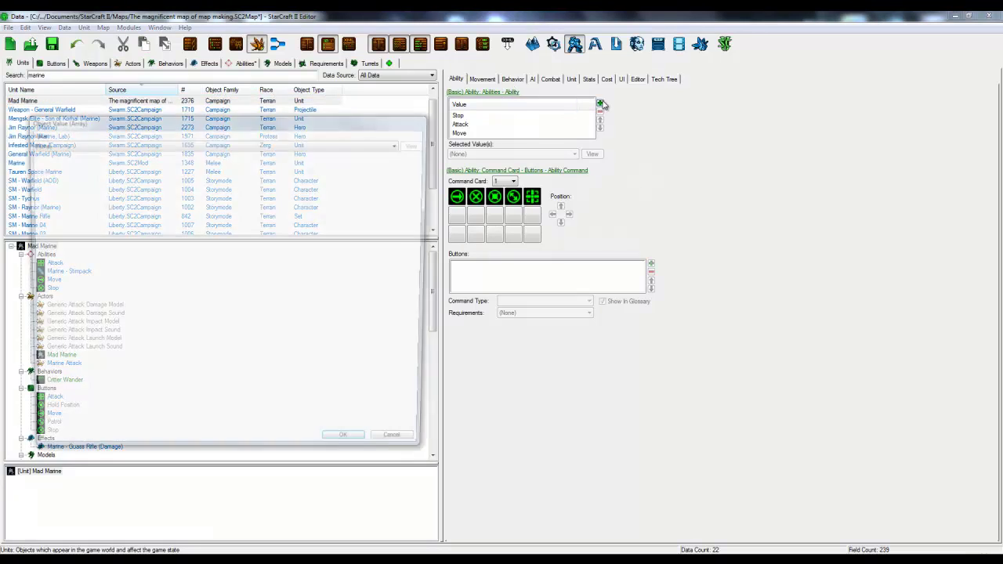
{"action": "left_click", "coordinate": [285, 144]}
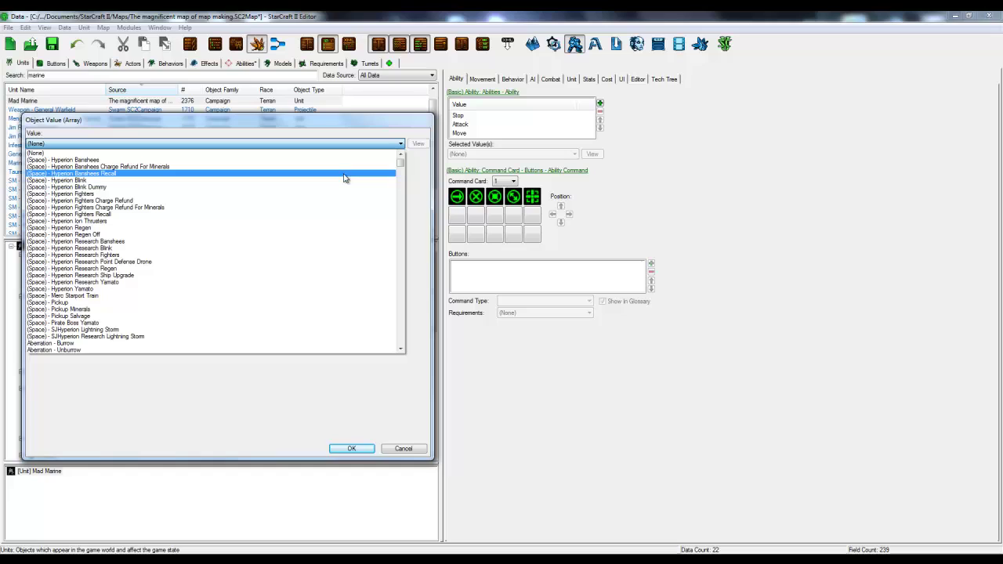
{"action": "type", "text": "marine"}
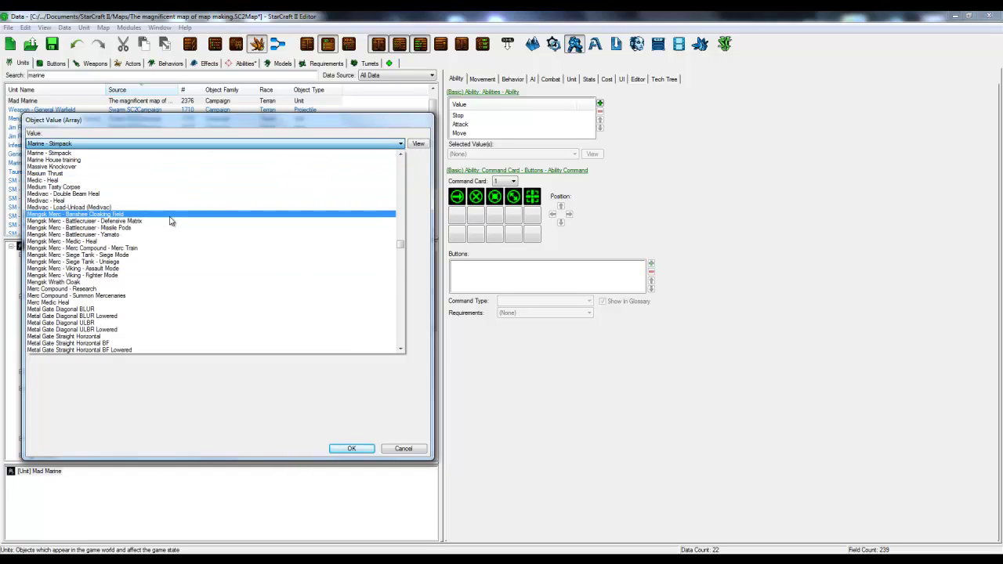
{"action": "scroll", "coordinate": [170, 233], "scroll_direction": "up", "scroll_amount": 1}
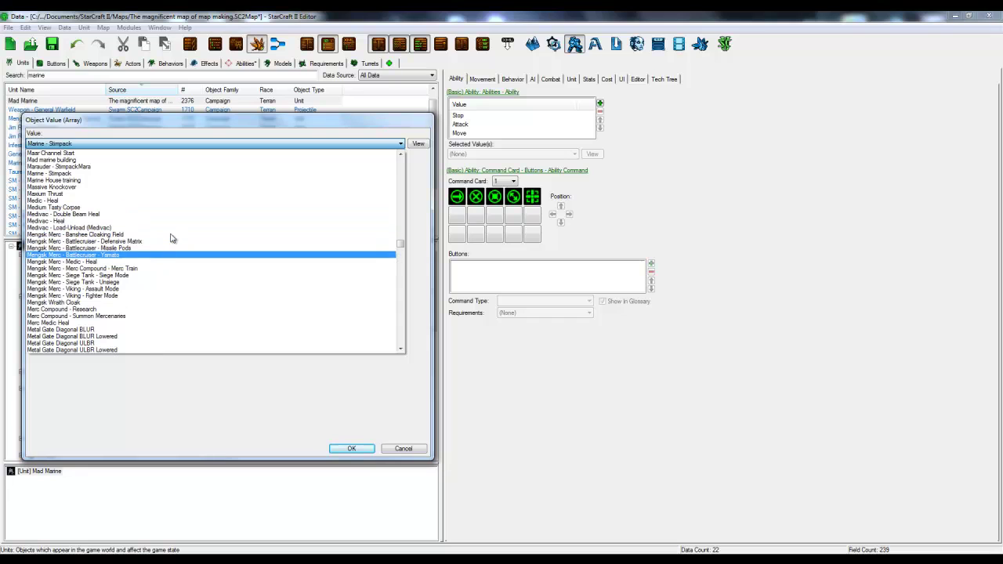
{"action": "left_click", "coordinate": [137, 160]}
{"action": "left_click", "coordinate": [349, 449]}
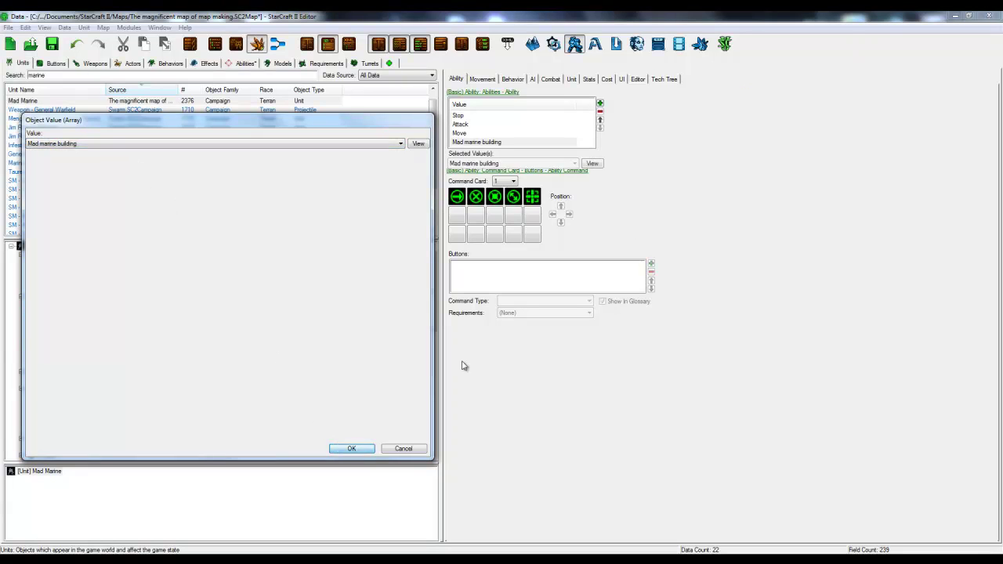
- Add a Build Bunker button to the first slot in the bottom row of the Mad Marine's command card
{"action": "left_click", "coordinate": [617, 139]}
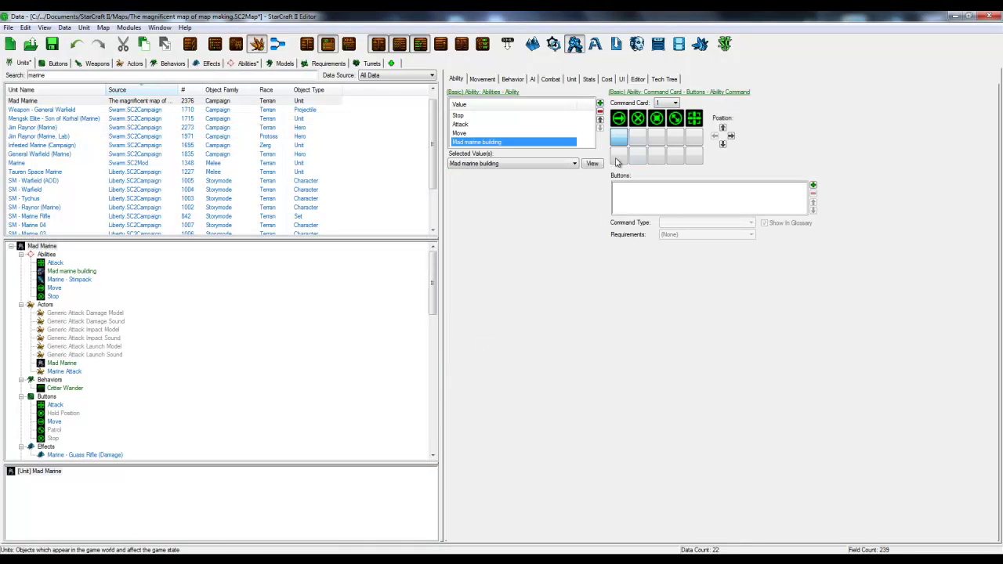
{"action": "left_click", "coordinate": [808, 185]}
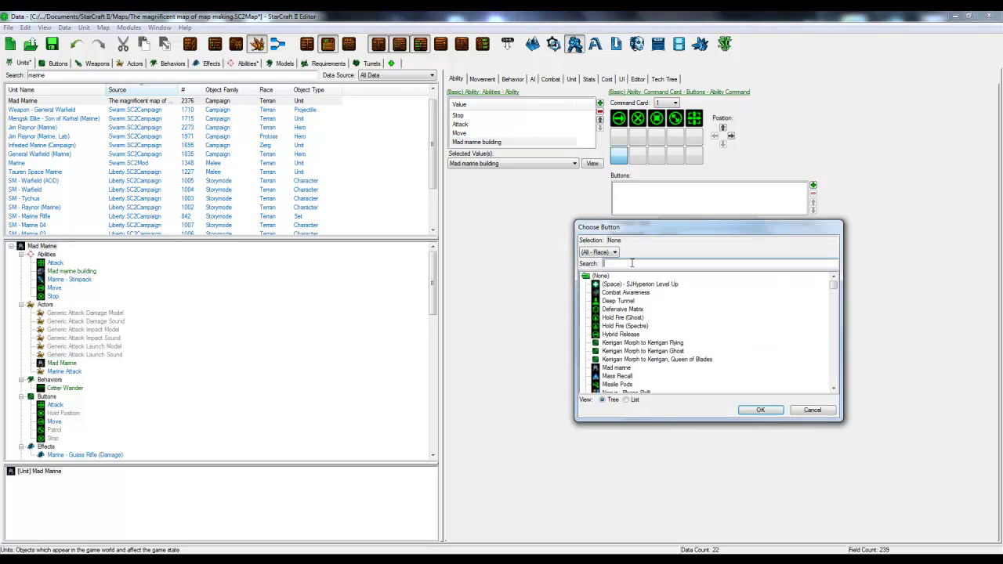
{"action": "type", "text": "bunk"}
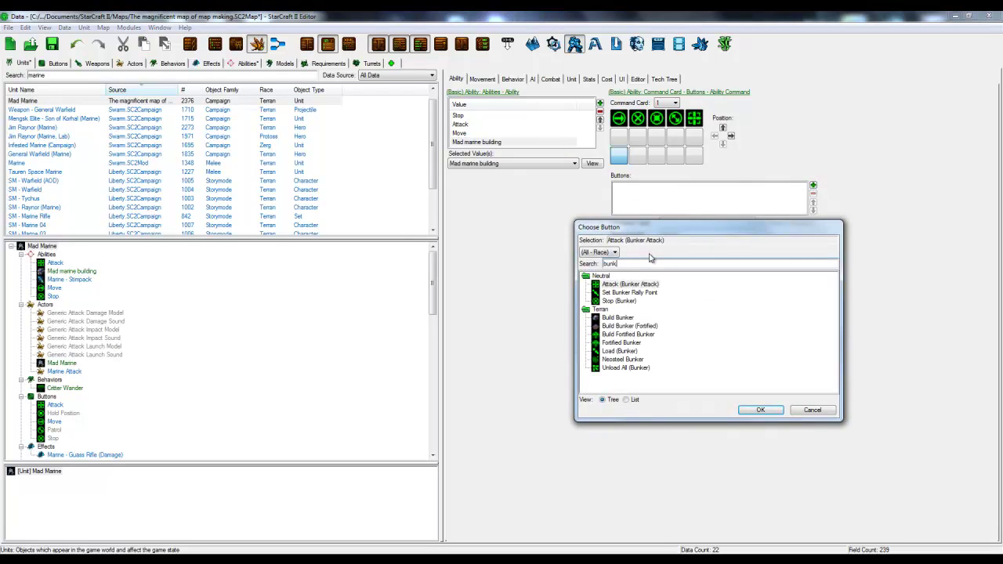
{"action": "left_click", "coordinate": [621, 318]}
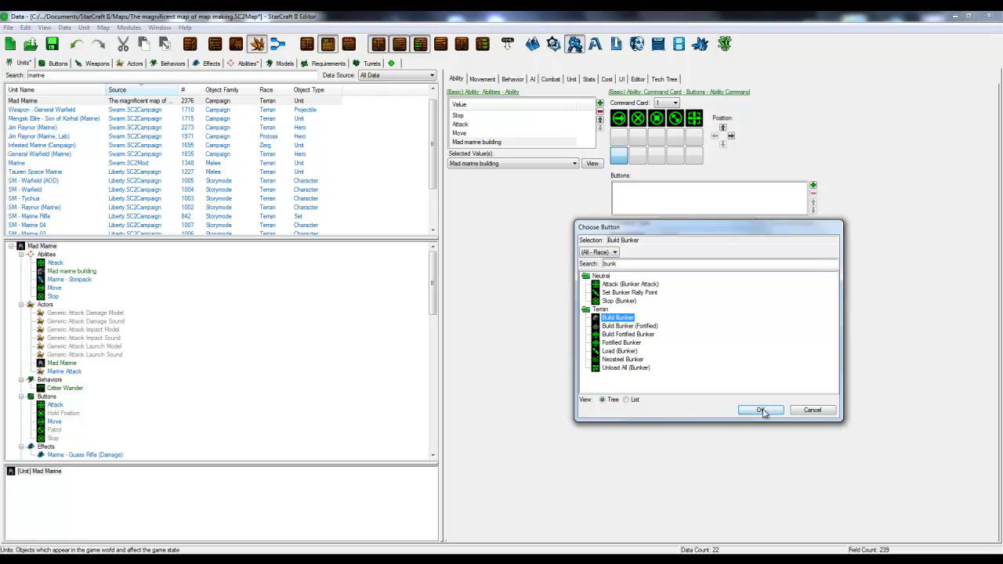
{"action": "left_click", "coordinate": [760, 410]}
- Make the new button an Ability Command for Mad marine building, using the second of the two Build Bunker commands
{"action": "left_click", "coordinate": [708, 224]}
{"action": "left_click", "coordinate": [703, 232]}
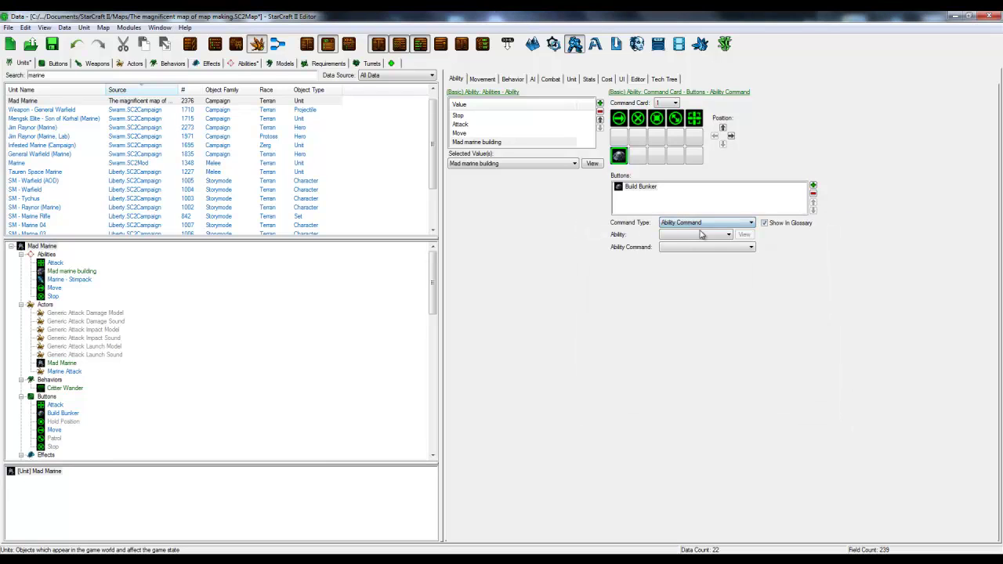
{"action": "left_click", "coordinate": [696, 234]}
{"action": "left_click", "coordinate": [692, 251]}
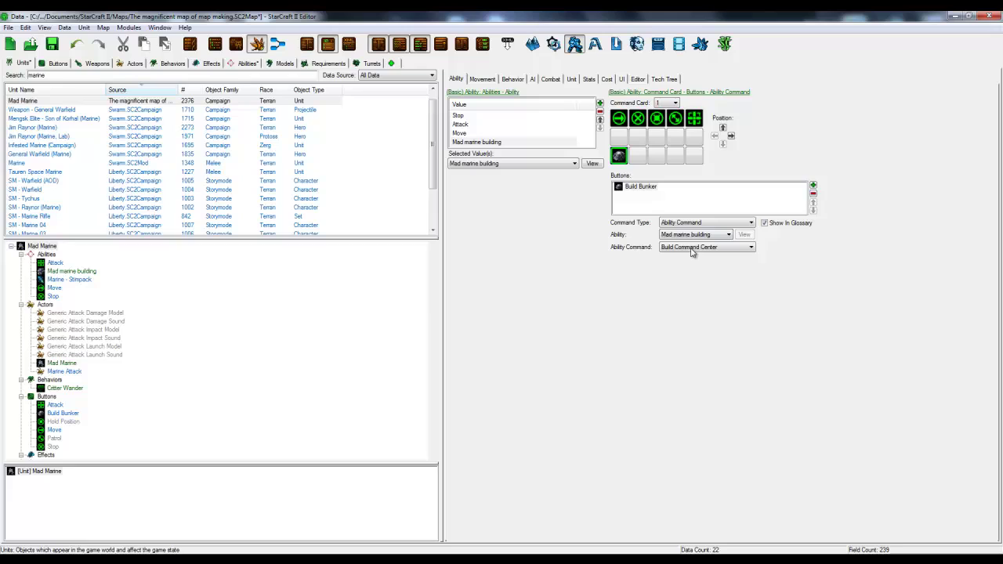
{"action": "left_click", "coordinate": [691, 247]}
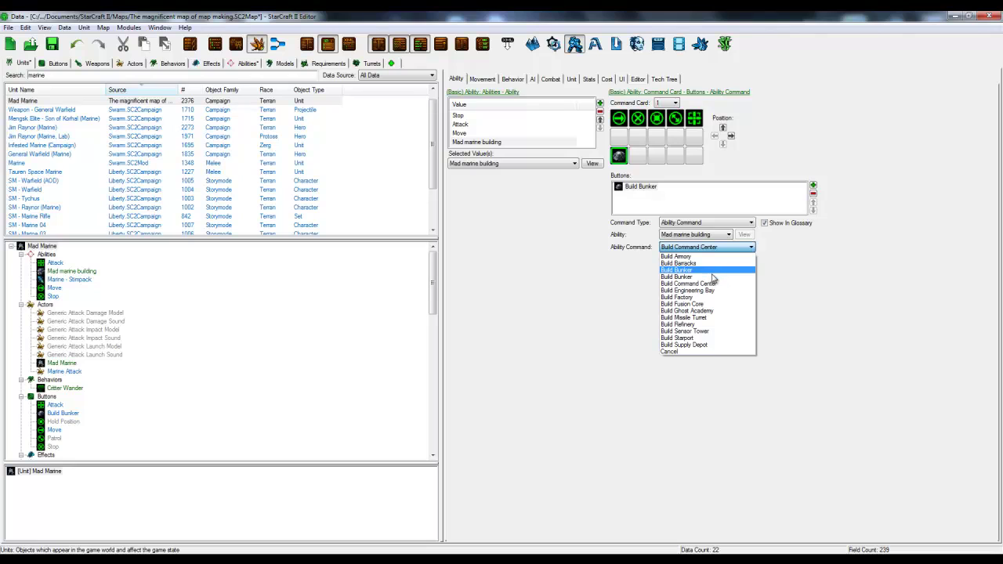
{"action": "left_click", "coordinate": [712, 276]}
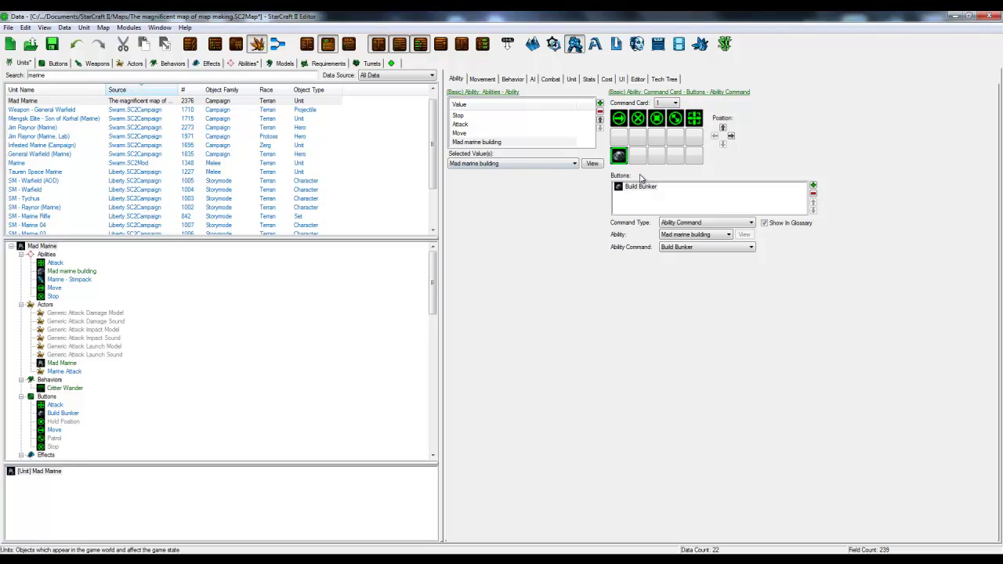
- Add another Build Bunker button to the last slot in the bottom row of the Mad Marine's command card
{"action": "left_click", "coordinate": [695, 159]}
{"action": "left_click", "coordinate": [813, 186]}
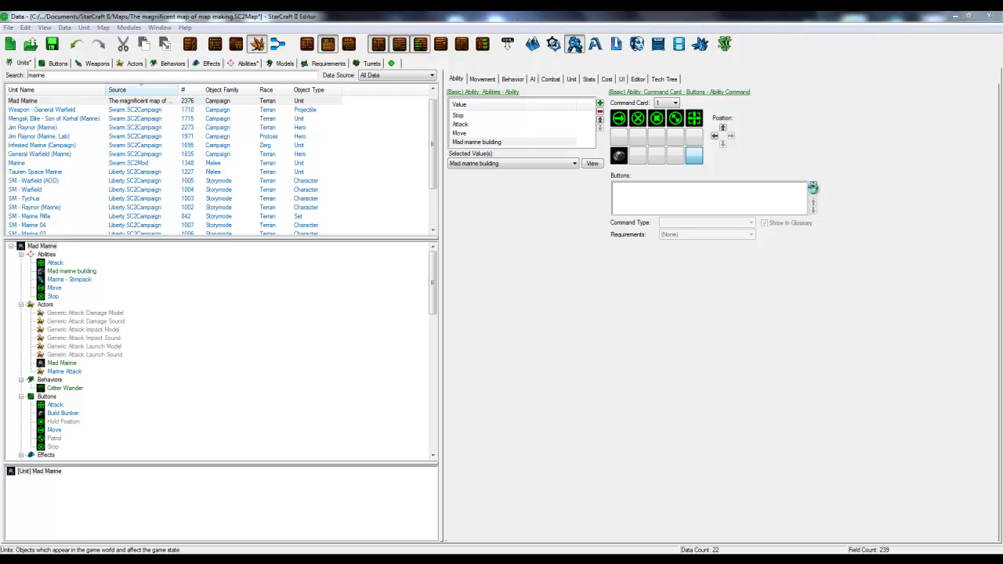
{"action": "type", "text": "bunk"}
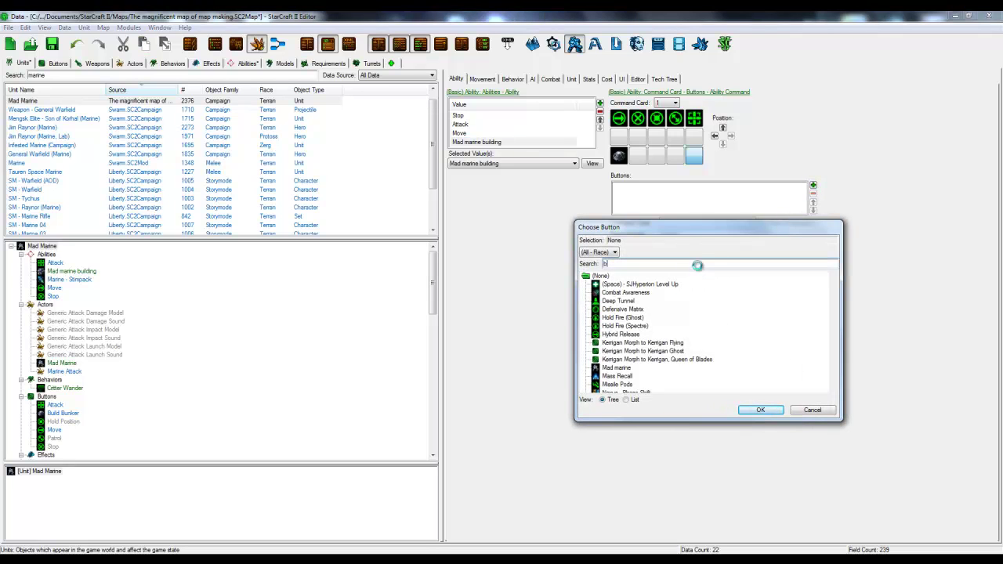
{"action": "left_click", "coordinate": [768, 414]}
- Make the last-slot button an Ability Command for Mad marine building, using the first of the two Build Bunker commands
{"action": "left_click", "coordinate": [713, 224]}
{"action": "left_click", "coordinate": [695, 237]}
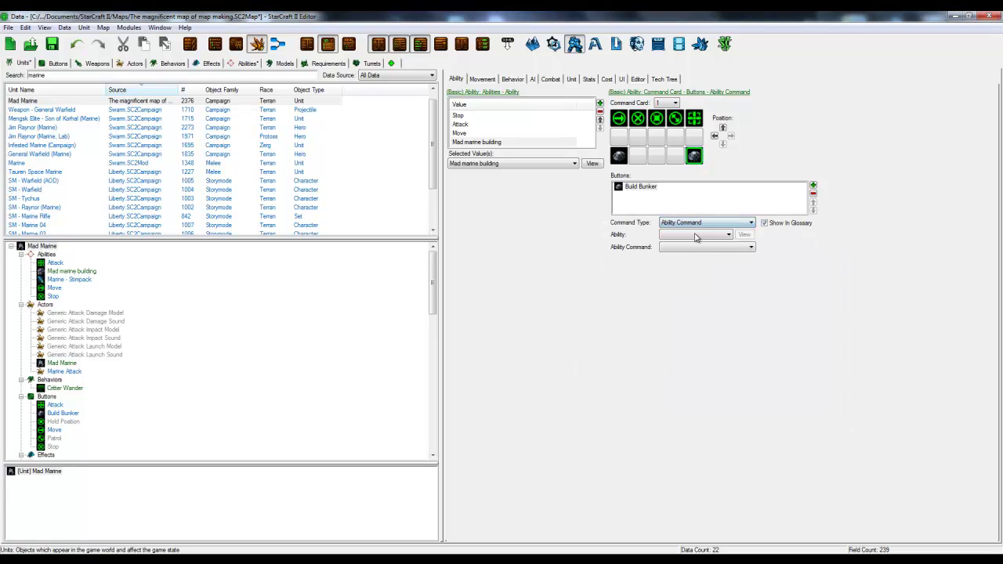
{"action": "left_click", "coordinate": [695, 235]}
{"action": "left_click", "coordinate": [684, 248]}
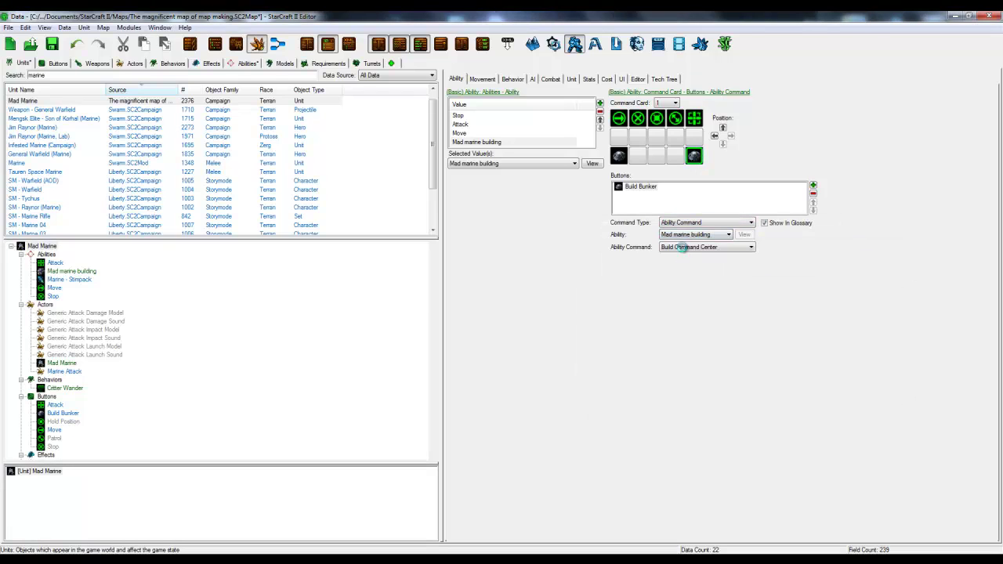
{"action": "left_click", "coordinate": [684, 247]}
{"action": "left_click", "coordinate": [689, 268]}
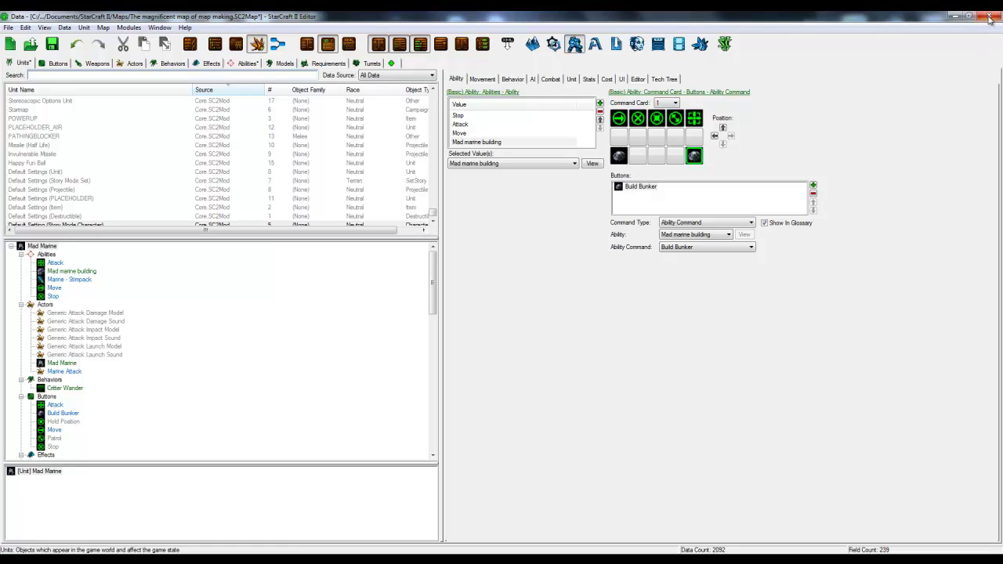
- Close the data editor and search the terrain editor's unit palette for "miner"
{"action": "left_click", "coordinate": [987, 16]}
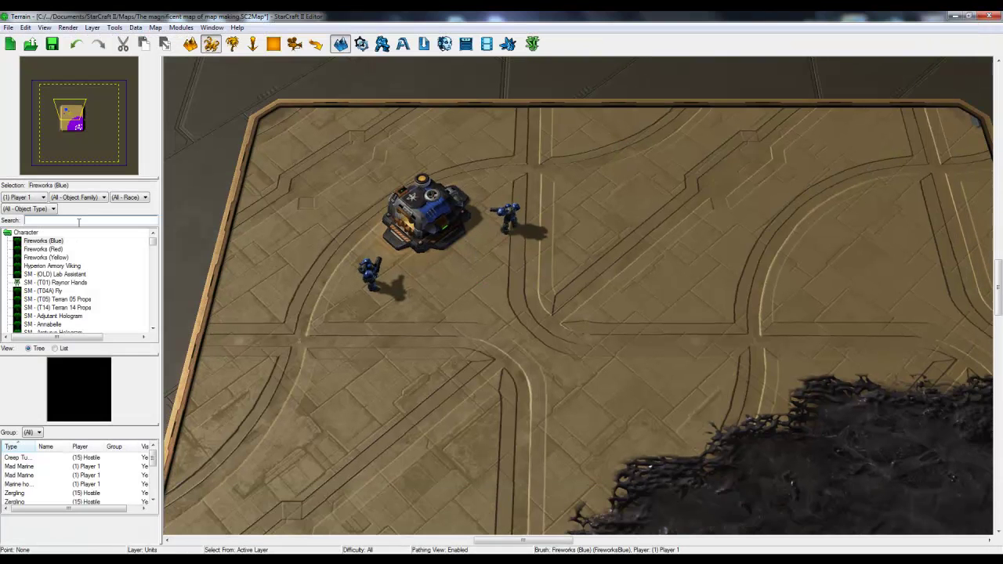
{"action": "left_click", "coordinate": [78, 222]}
{"action": "type", "text": "min"}
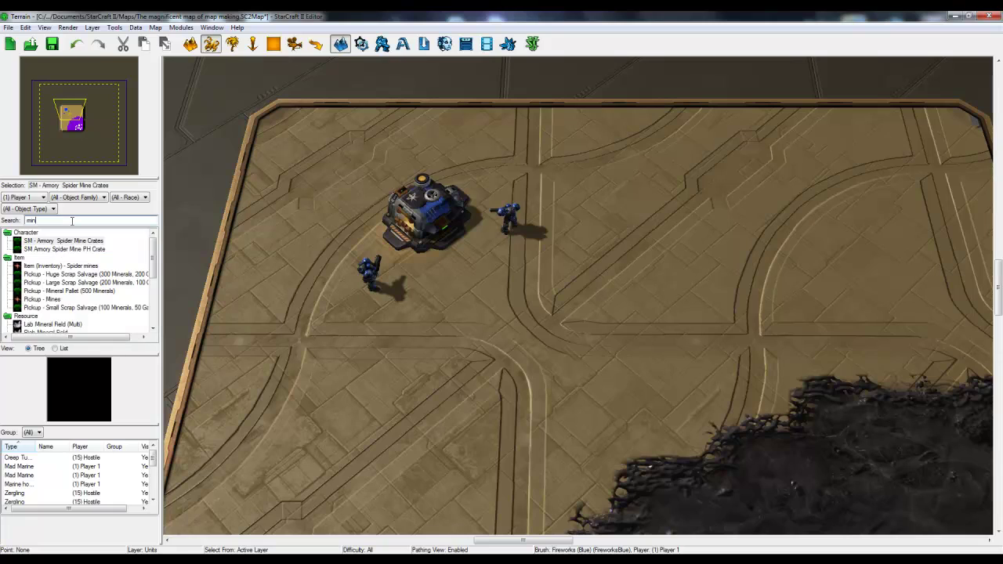
{"action": "type", "text": "er"}
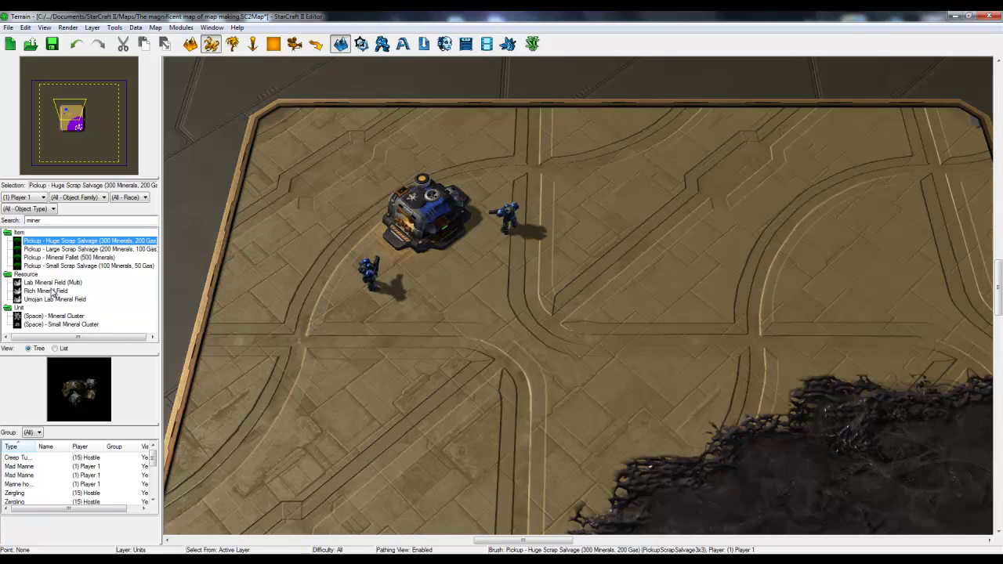
{"action": "left_click", "coordinate": [49, 259]}
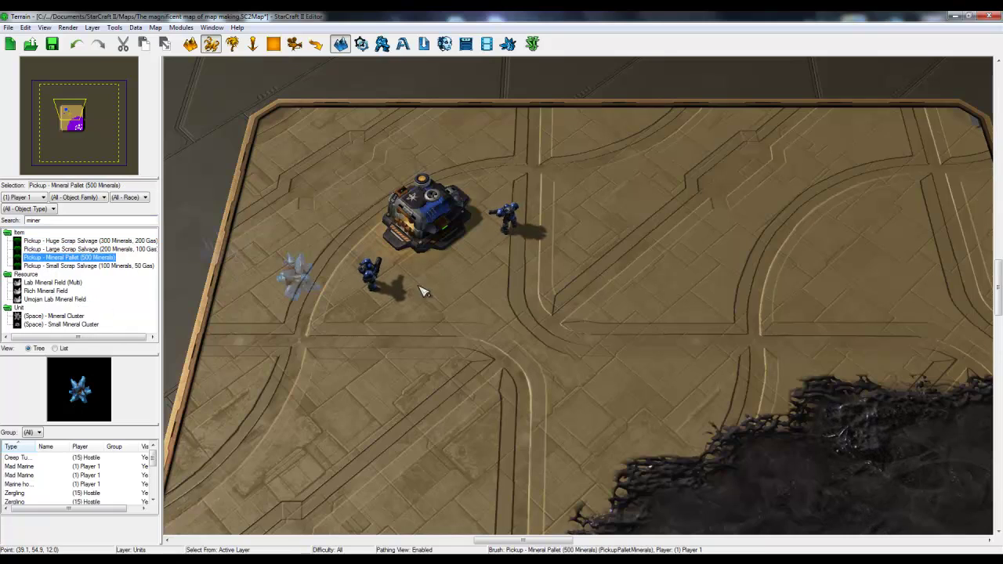
{"action": "right_click_drag", "start_coordinate": [495, 280], "coordinate": [425, 336]}
{"action": "left_click", "coordinate": [86, 241]}
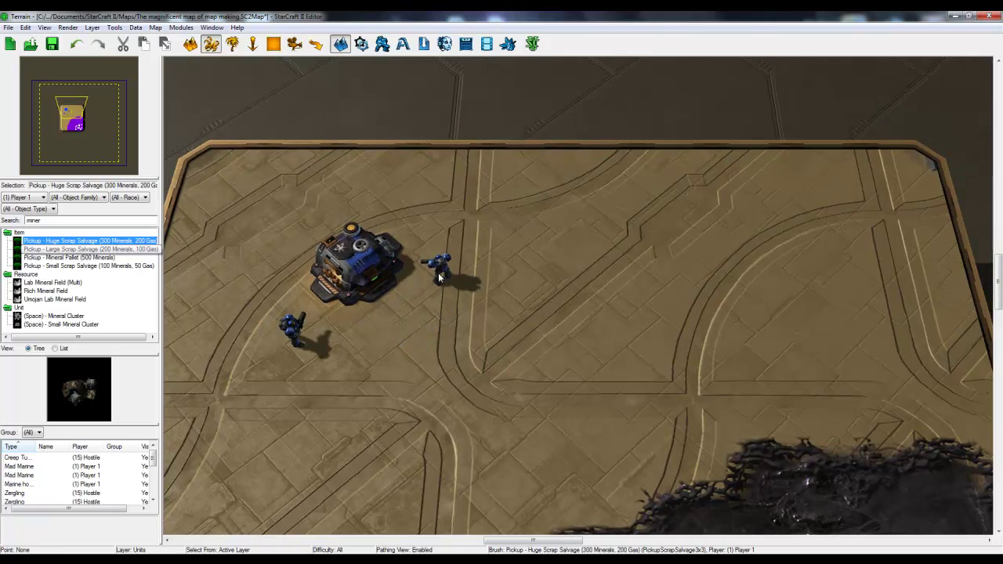
{"action": "left_click", "coordinate": [514, 271]}
{"action": "key", "text": "ctrl+z"}
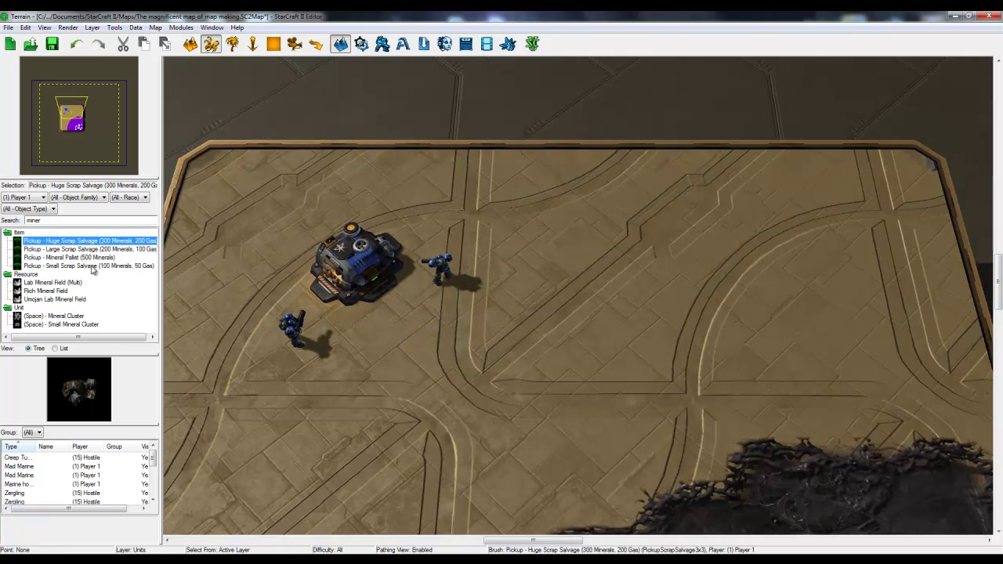
- Place seven Pickup - Small Scrap Salvage (100 Minerals, 50 Gas) items on the ground near the Marine house and stop placing
{"action": "left_click", "coordinate": [69, 266]}
{"action": "left_click", "coordinate": [505, 249]}
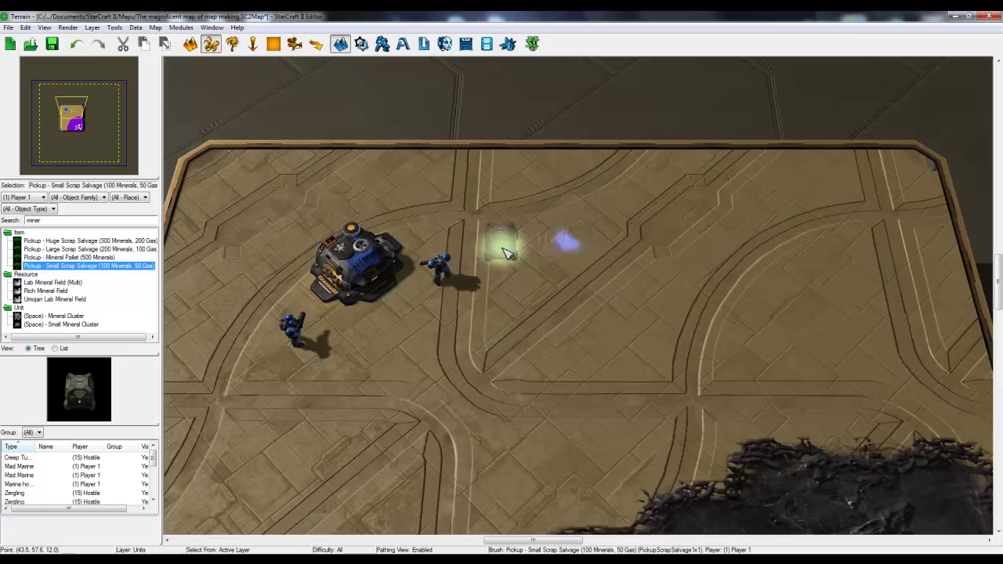
{"action": "left_click", "coordinate": [575, 249]}
{"action": "left_click", "coordinate": [516, 208]}
{"action": "left_click", "coordinate": [453, 210]}
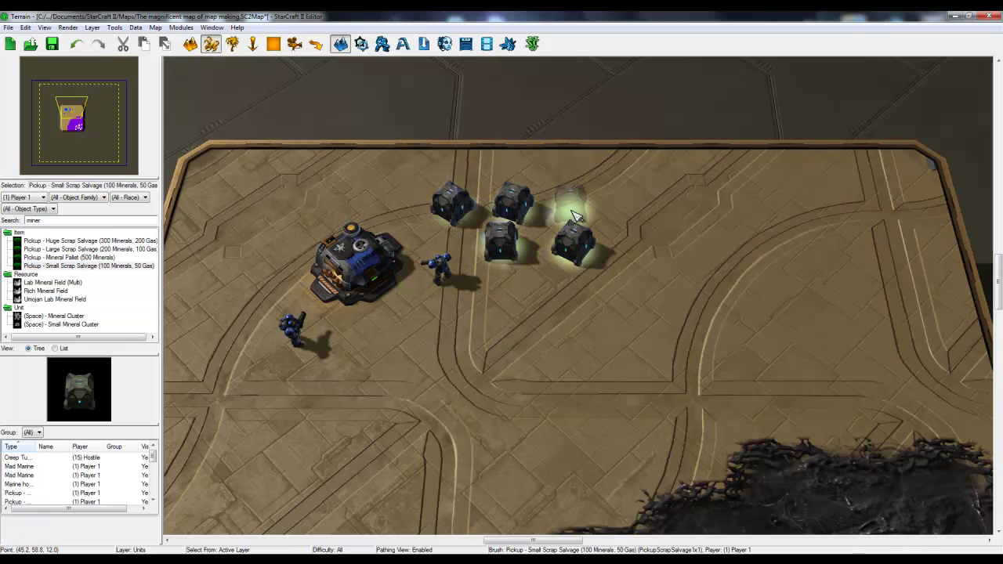
{"action": "left_click", "coordinate": [572, 208]}
{"action": "left_click", "coordinate": [533, 289]}
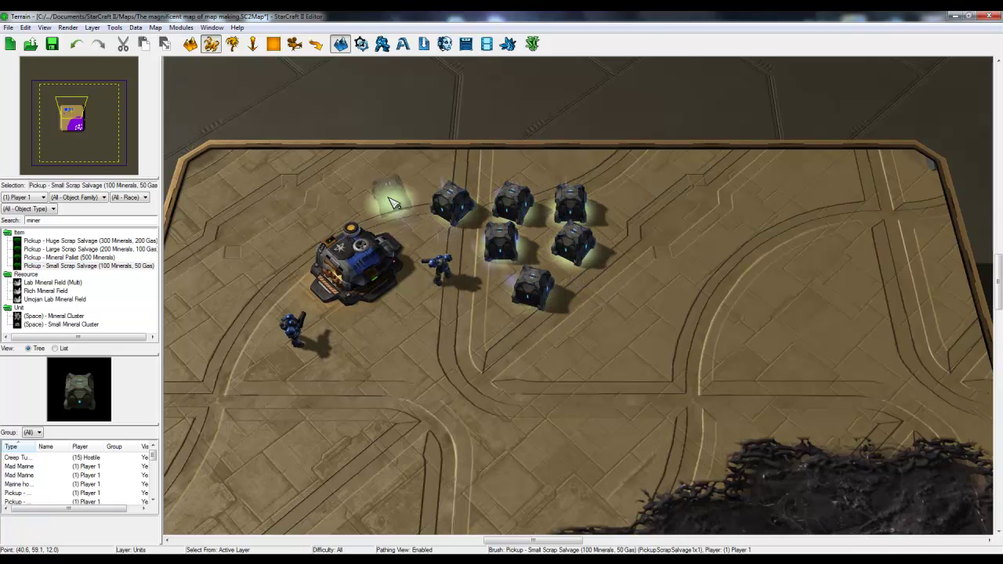
{"action": "left_click", "coordinate": [385, 188]}
{"action": "key", "text": "Escape"}
{"action": "right_click_drag", "start_coordinate": [487, 317], "coordinate": [412, 361]}
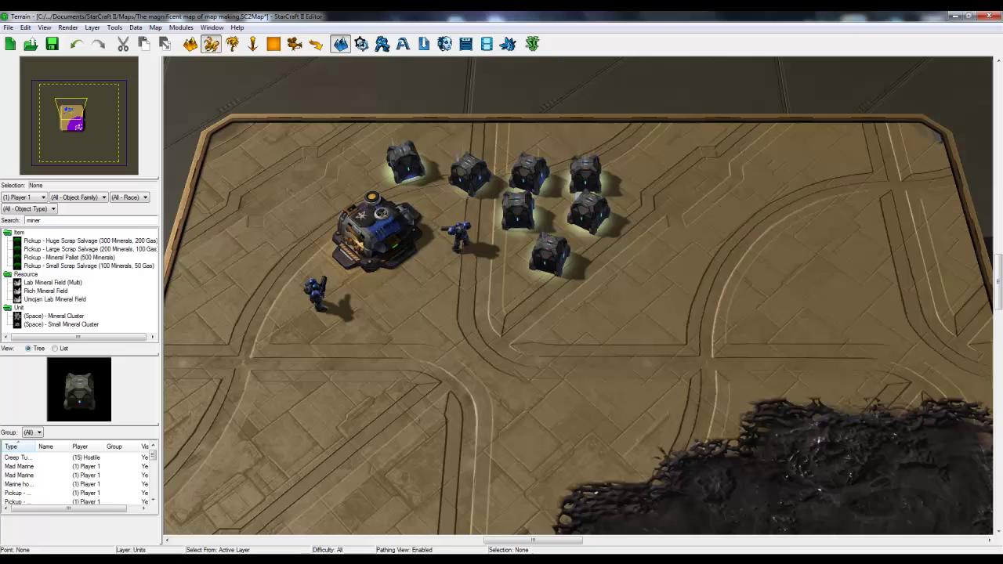
{"action": "left_click", "coordinate": [259, 560]}
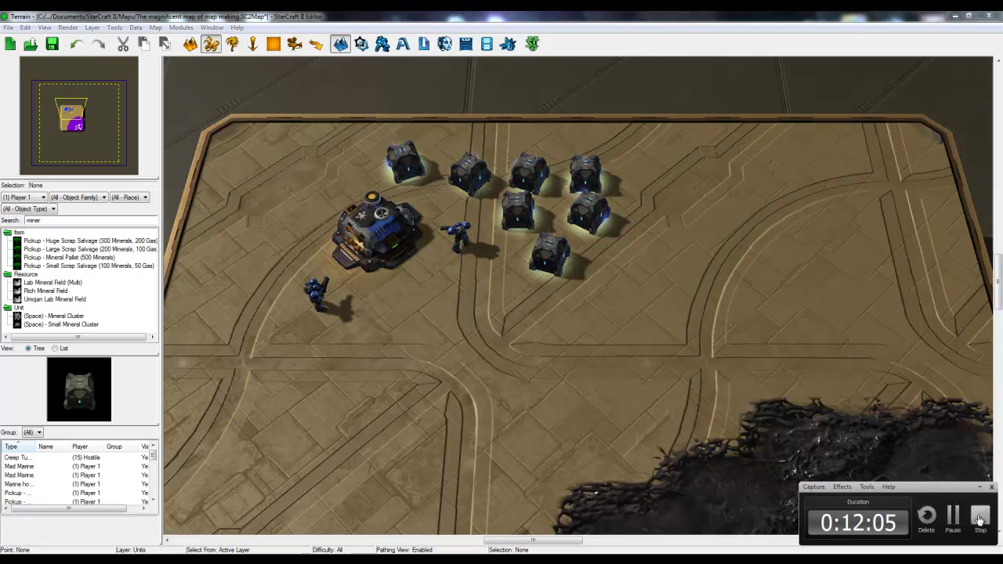
{"action": "left_click", "coordinate": [978, 517]}
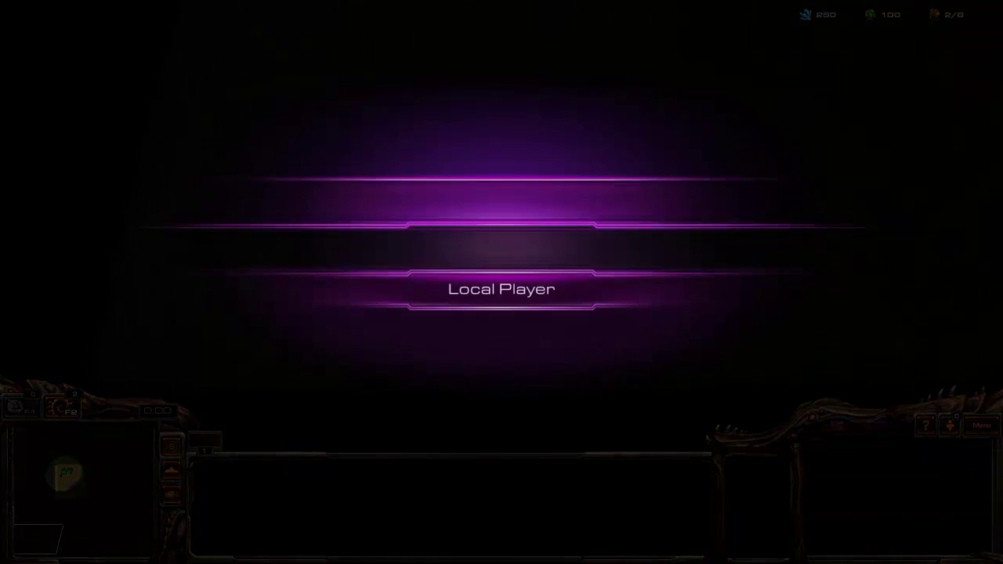
- In the StarCraft II test game, go to the base, select the Marine house and train three Mad Marines from it
{"action": "left_click", "coordinate": [500, 382]}
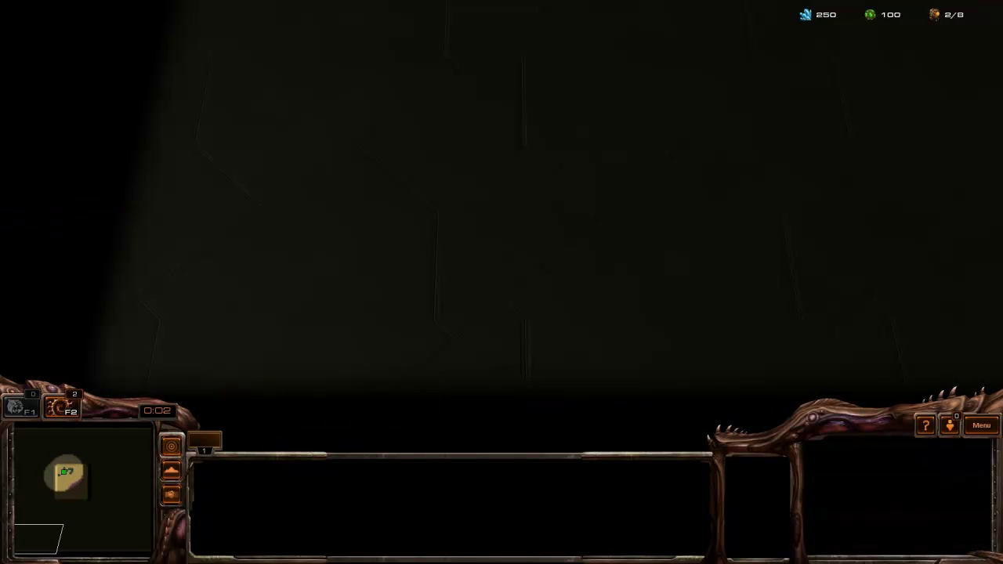
{"action": "left_click", "coordinate": [66, 474]}
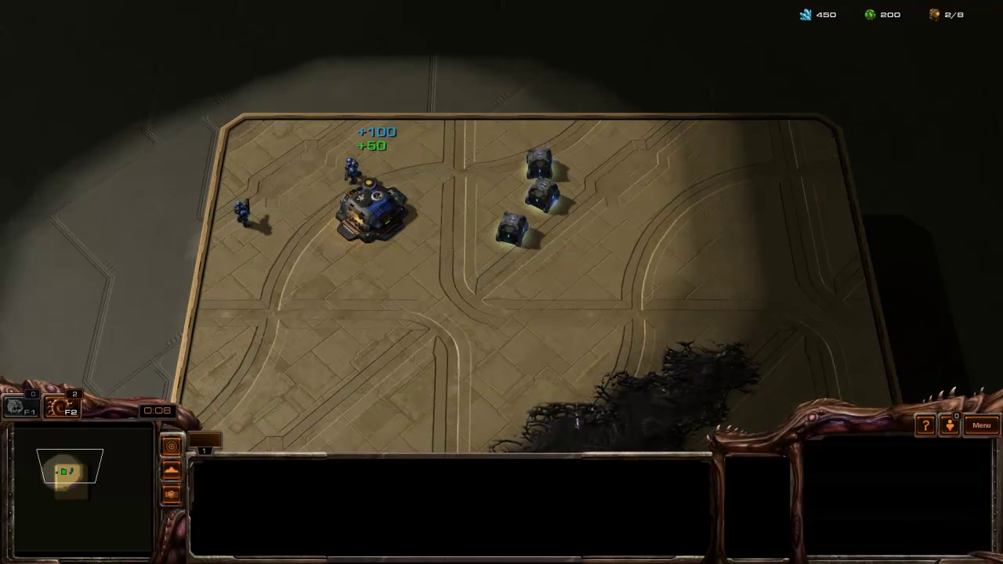
{"action": "left_click", "coordinate": [373, 211]}
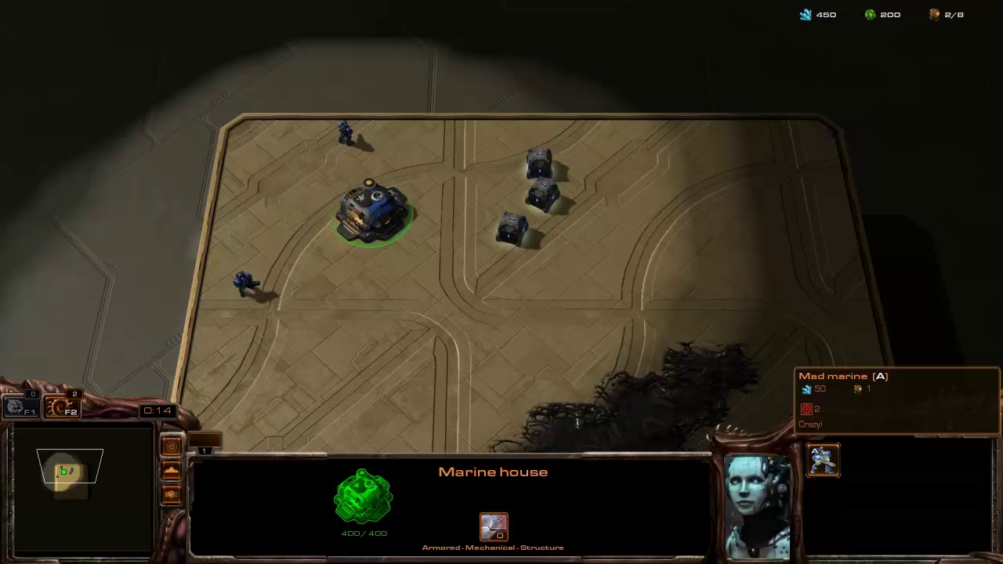
{"action": "left_click", "coordinate": [822, 460]}
{"action": "left_click", "coordinate": [822, 460]}
{"action": "left_click", "coordinate": [822, 460]}
{"action": "left_click", "coordinate": [823, 460]}
{"action": "left_click", "coordinate": [822, 460]}
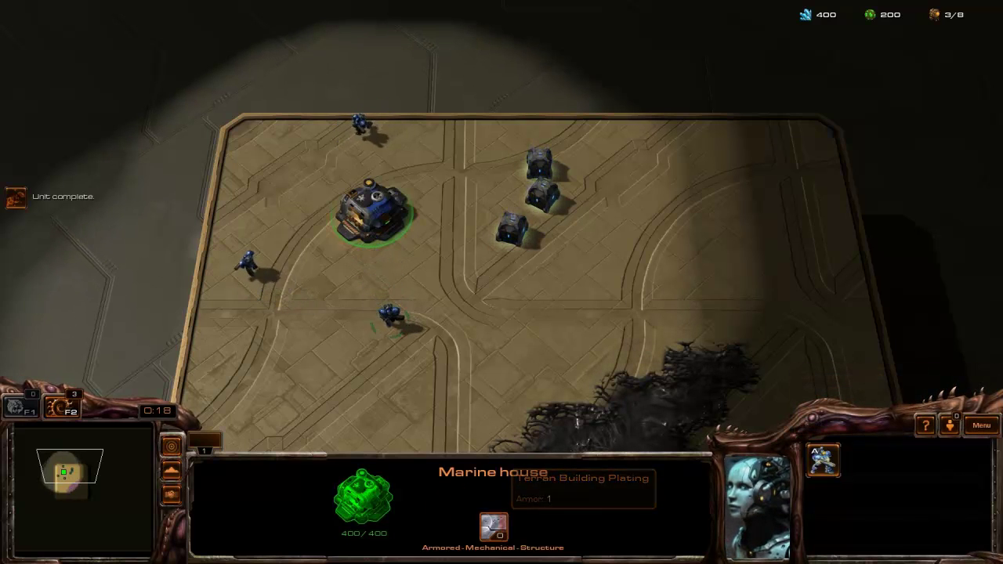
{"action": "right_click", "coordinate": [407, 337]}
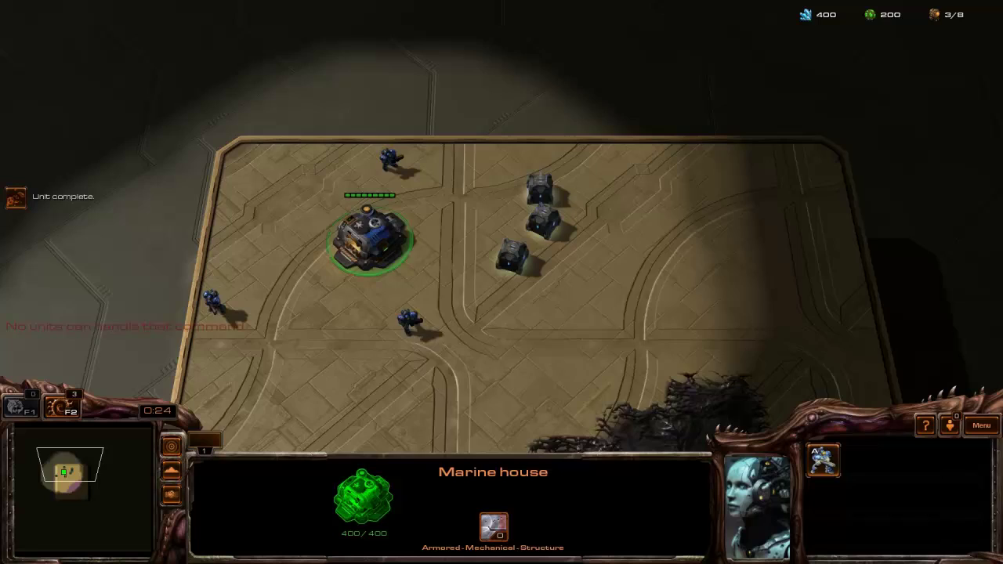
{"action": "left_click", "coordinate": [823, 460]}
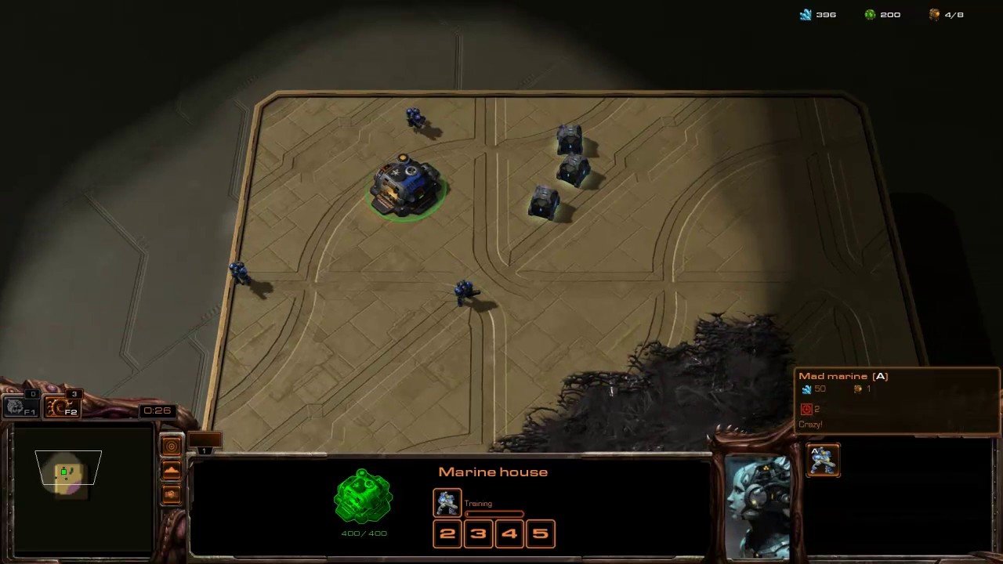
{"action": "left_click", "coordinate": [822, 461]}
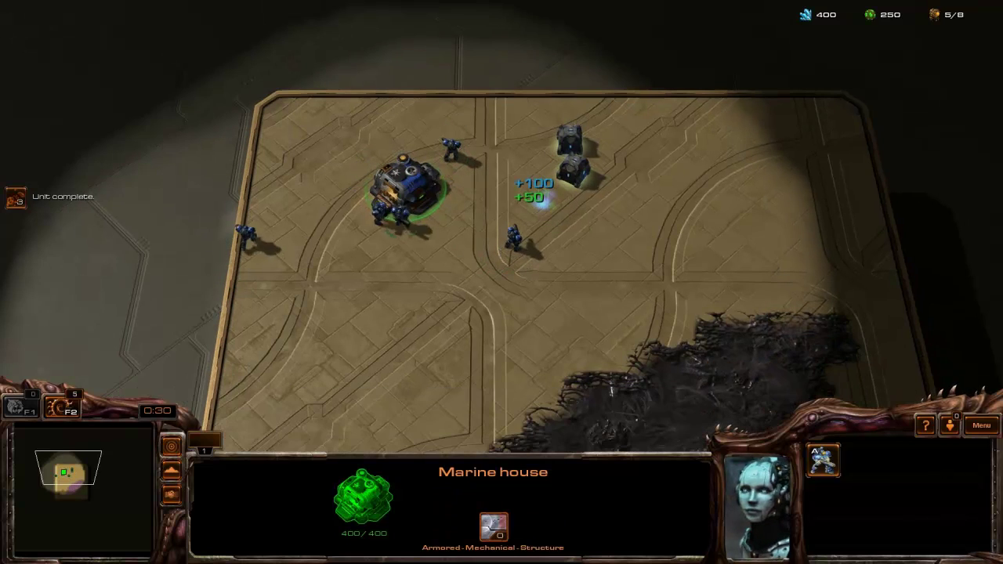
- Send a Mad Marine over the remaining scrap salvage pickups, and have it build a Marine house beside the existing one
{"action": "left_click", "coordinate": [513, 237]}
{"action": "right_click", "coordinate": [594, 115]}
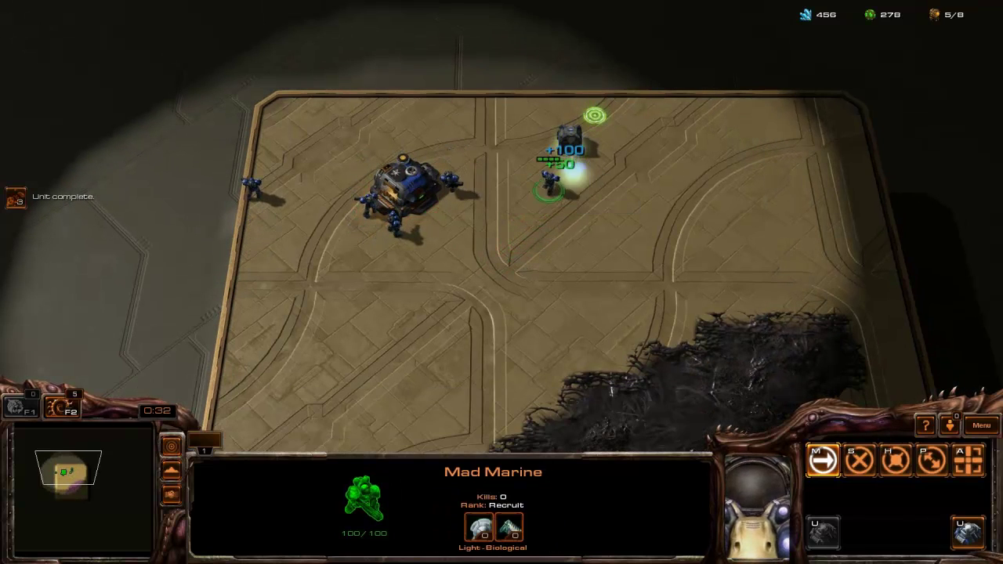
{"action": "left_click", "coordinate": [968, 533]}
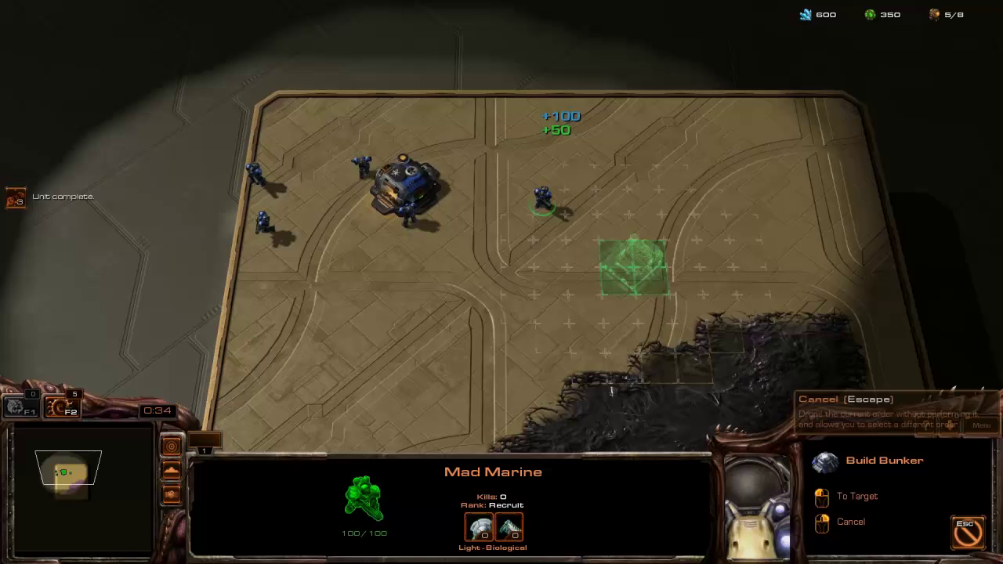
{"action": "left_click", "coordinate": [501, 162]}
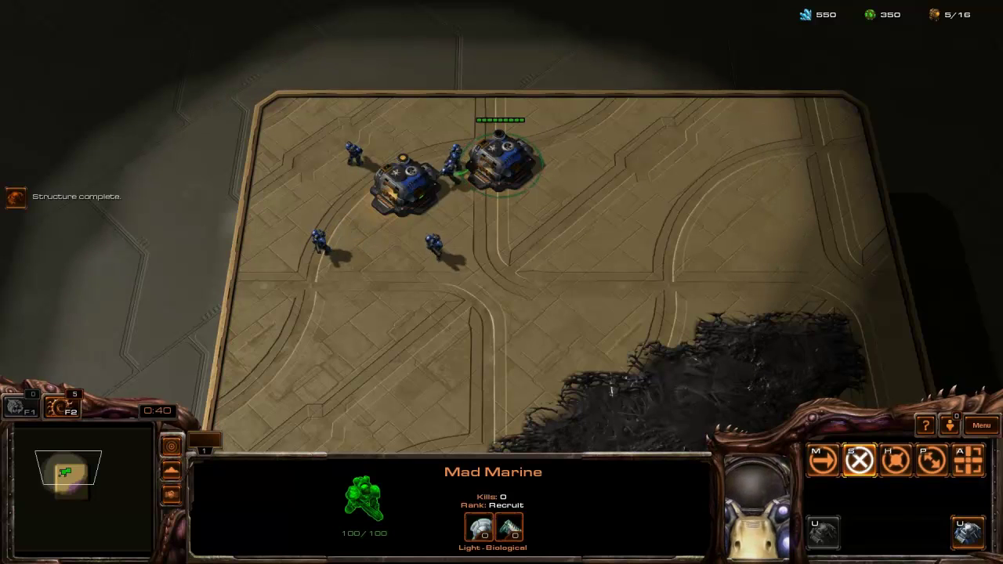
- Have the Mad Marine build a third Marine house at the right end of the upper row, and move it below the row
{"action": "right_click", "coordinate": [547, 217]}
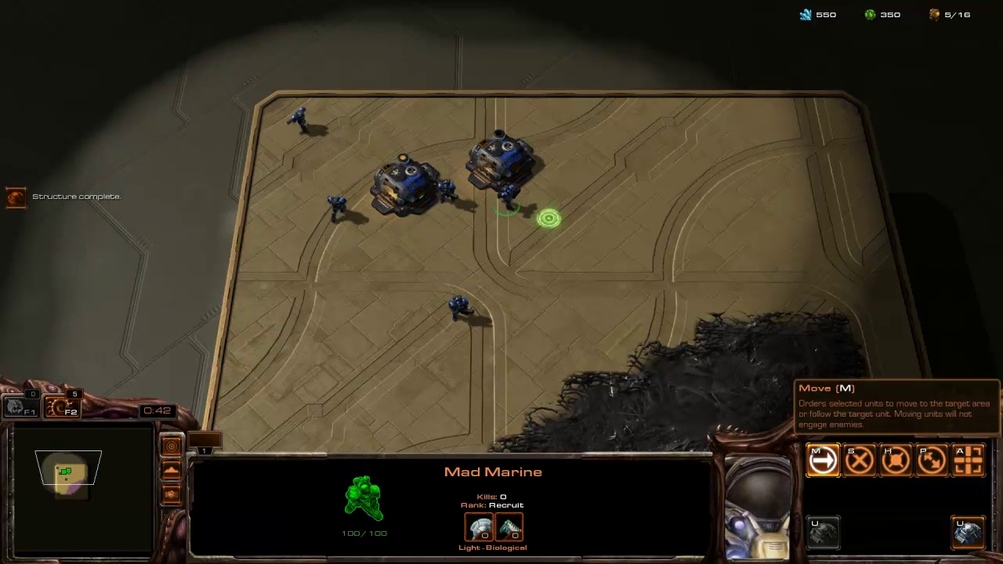
{"action": "left_click", "coordinate": [968, 531]}
{"action": "left_click", "coordinate": [593, 141]}
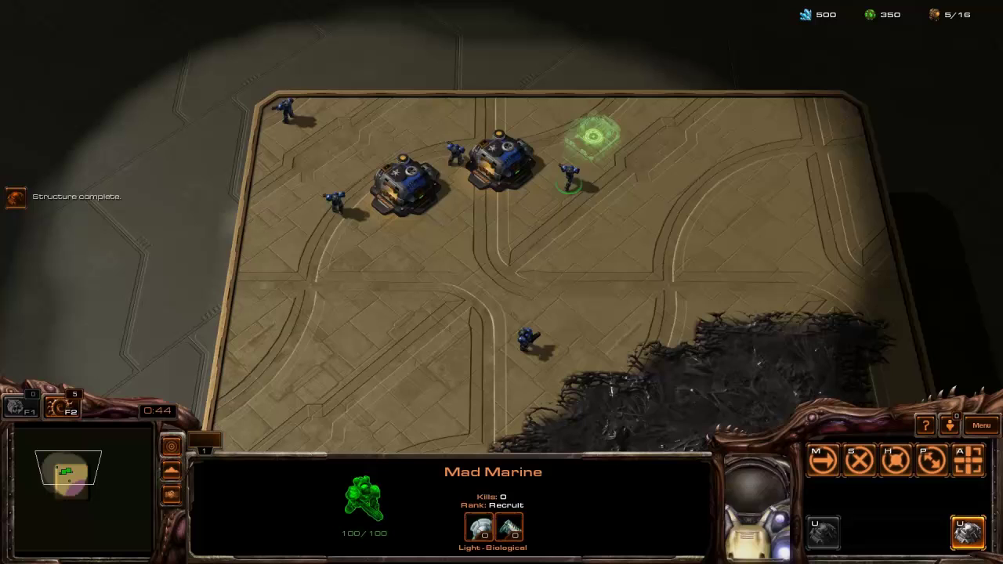
{"action": "right_click", "coordinate": [472, 233]}
{"action": "right_click", "coordinate": [431, 253]}
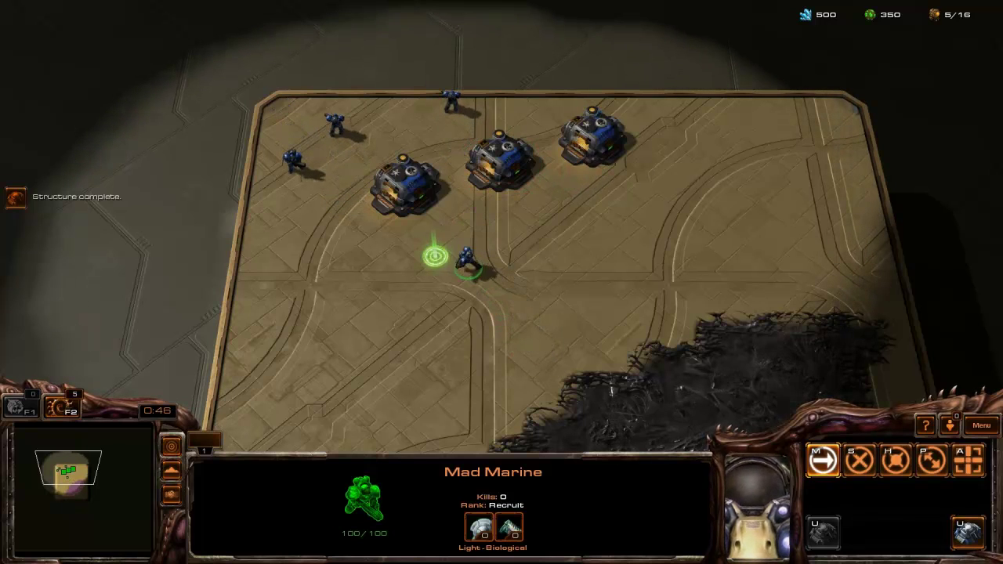
- Queue three more Marine houses with the Mad Marine, two in a lower row and one just above the creep
{"action": "left_click", "coordinate": [968, 531]}
{"action": "left_click", "coordinate": [433, 290]}
{"action": "left_click", "coordinate": [968, 532]}
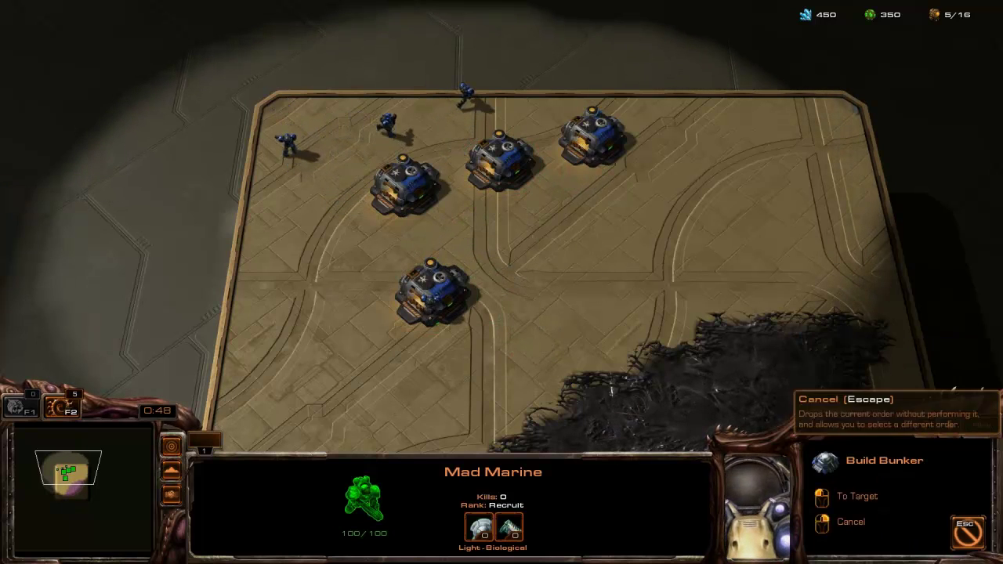
{"action": "left_click", "coordinate": [533, 290], "text": "shift"}
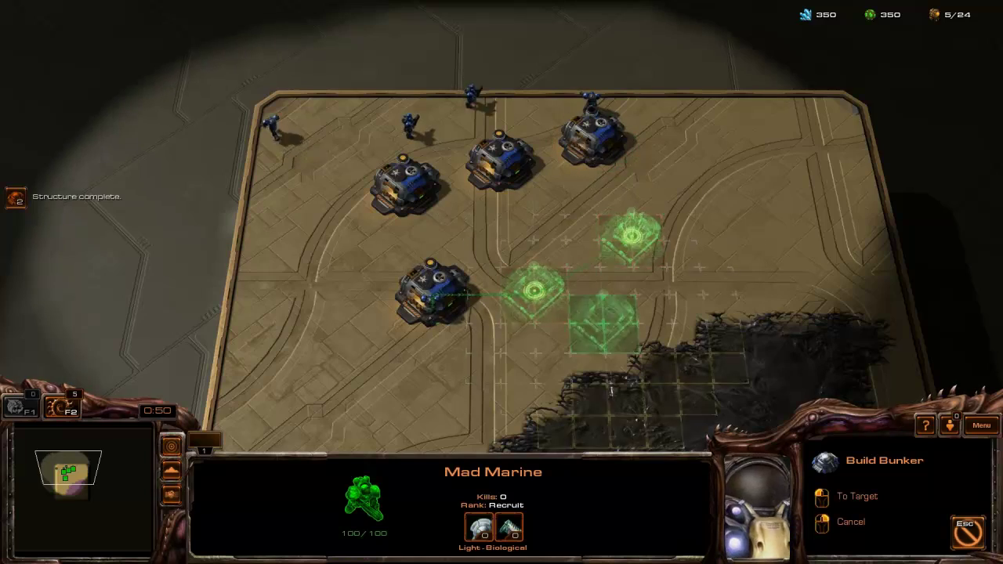
{"action": "left_click", "coordinate": [632, 233]}
{"action": "scroll", "coordinate": [423, 313], "scroll_direction": "up", "scroll_amount": 5}
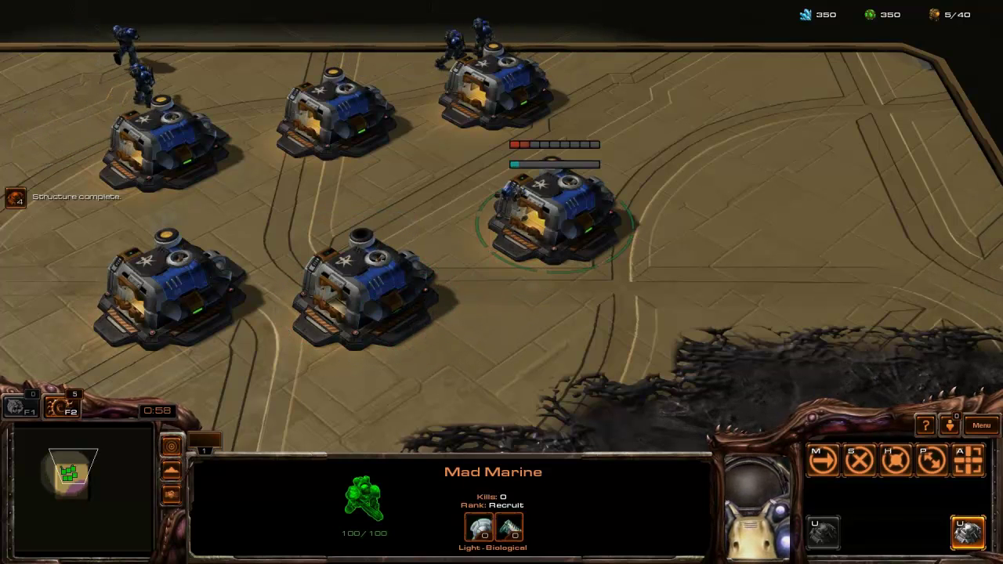
{"action": "key", "text": "Up"}
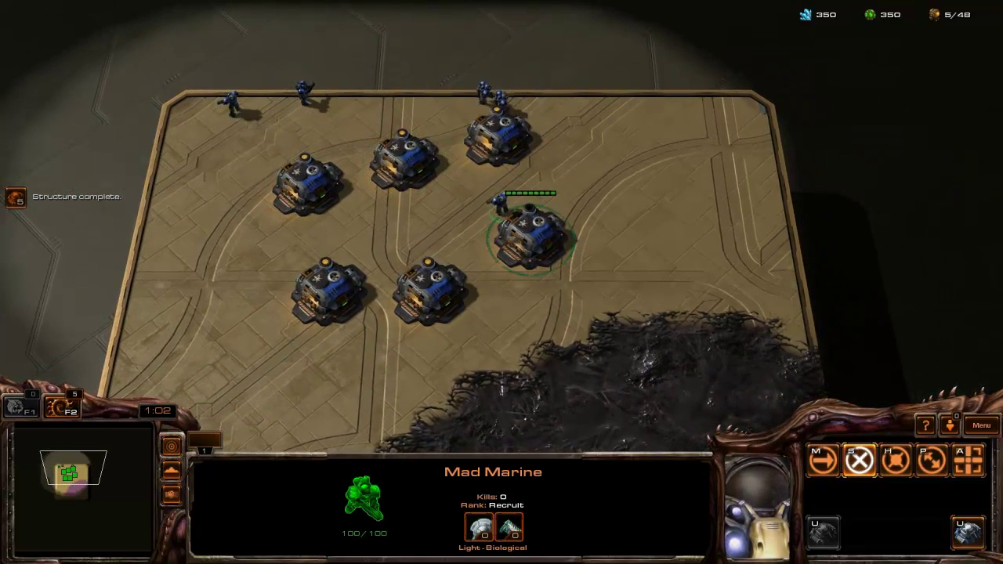
- Select all six Marine houses together and train Mad Marines from them until the minerals are used up
{"action": "double_click", "coordinate": [430, 293]}
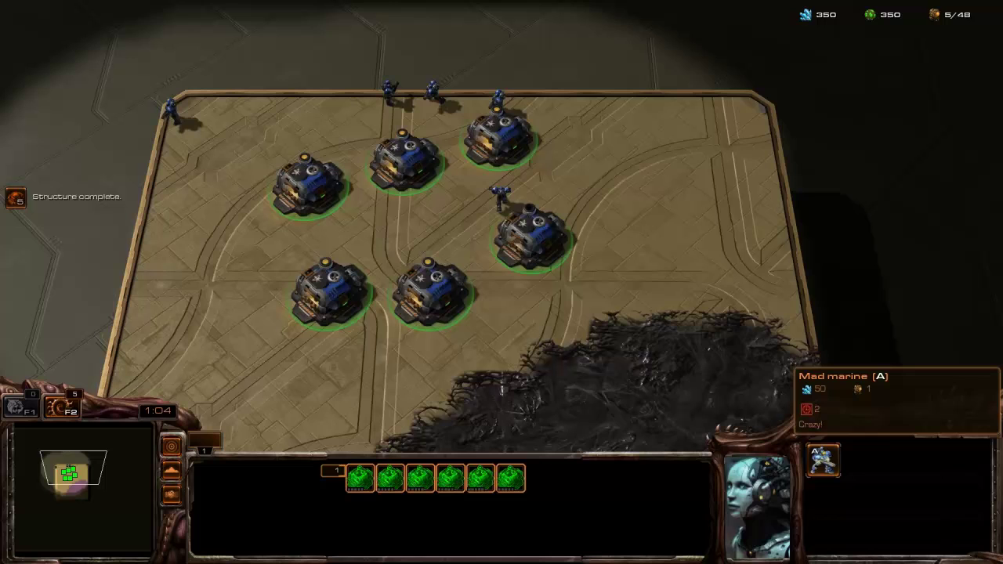
{"action": "left_click", "coordinate": [824, 460]}
{"action": "left_click", "coordinate": [824, 460]}
{"action": "left_click", "coordinate": [823, 460]}
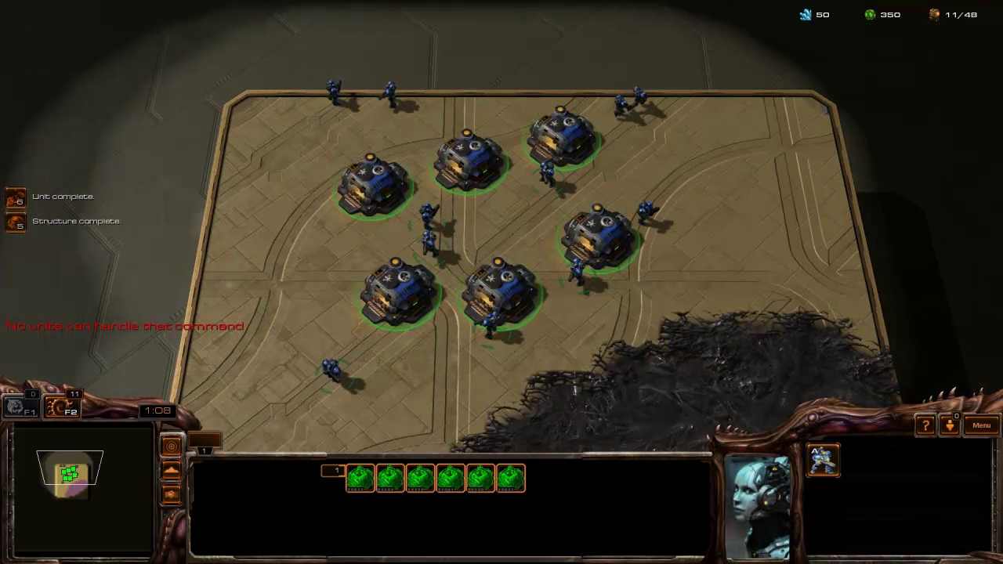
{"action": "left_click", "coordinate": [824, 460]}
- Select the whole group of Mad Marines and move them past the Marine houses toward the creep
{"action": "left_click_drag", "start_coordinate": [251, 4], "coordinate": [824, 388]}
{"action": "right_click", "coordinate": [444, 261]}
{"action": "right_click", "coordinate": [663, 204]}
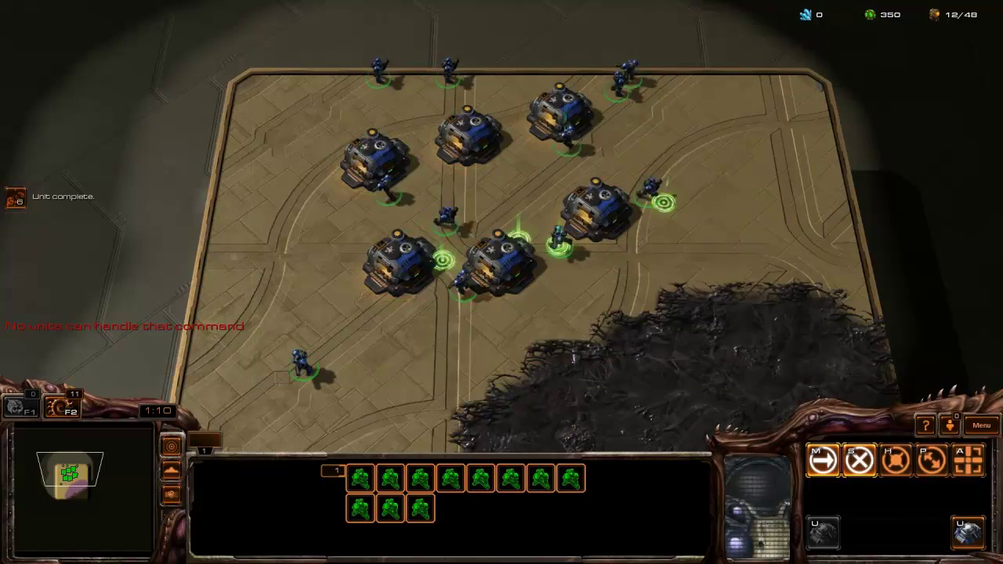
{"action": "right_click", "coordinate": [653, 145]}
{"action": "right_click", "coordinate": [650, 321]}
{"action": "right_click", "coordinate": [607, 282]}
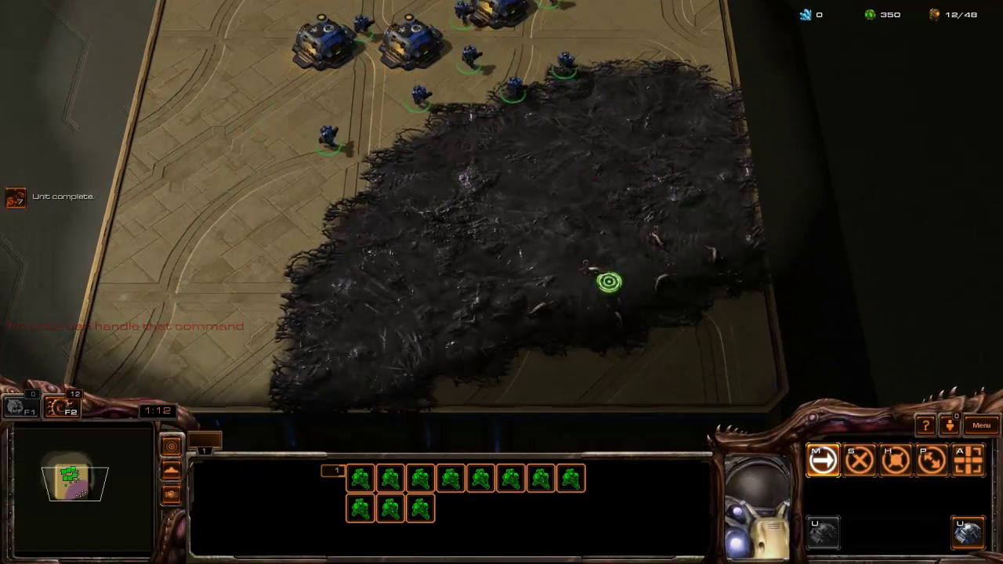
- Order the Mad Marine group to attack across the creep and watch the fight with the hostile units
{"action": "key", "text": "a"}
{"action": "left_click", "coordinate": [734, 383]}
{"action": "scroll", "coordinate": [734, 383], "scroll_direction": "up", "scroll_amount": 2}
{"action": "left_click", "coordinate": [803, 401]}
{"action": "left_click", "coordinate": [76, 485]}
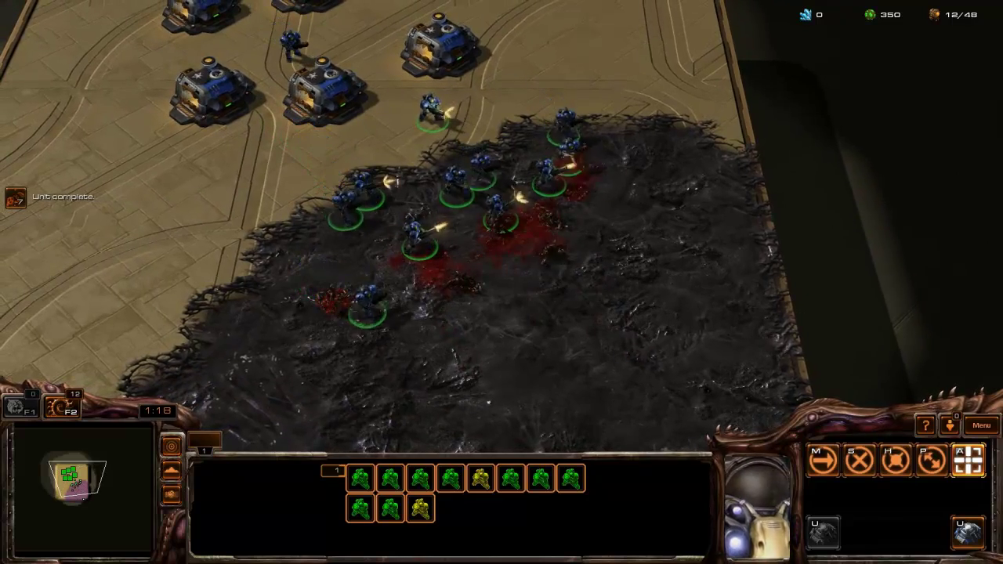
- Pull the Mad Marines back toward the Marine houses and order another attack on the creep
{"action": "right_click", "coordinate": [375, 166]}
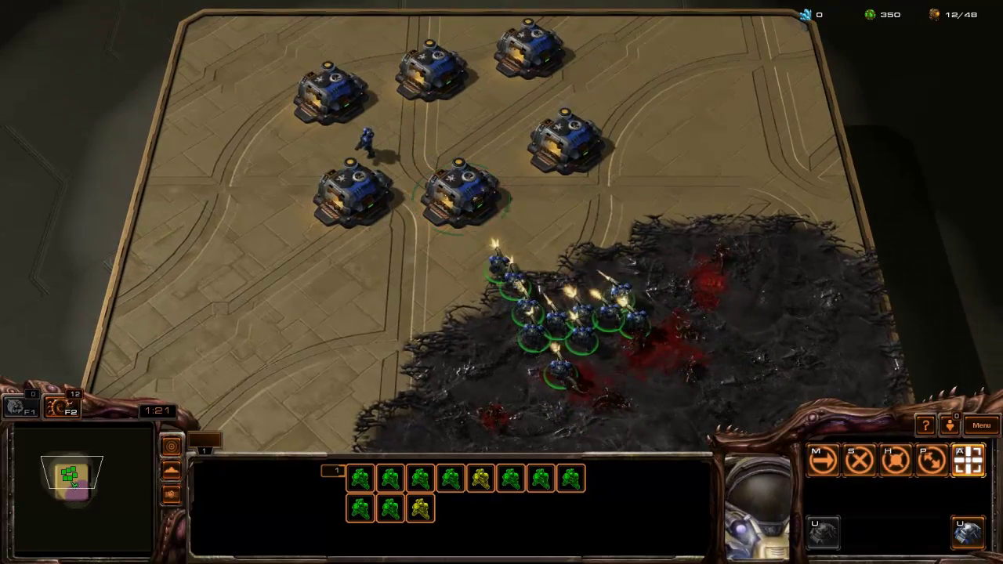
{"action": "key", "text": "a"}
{"action": "left_click", "coordinate": [609, 420]}
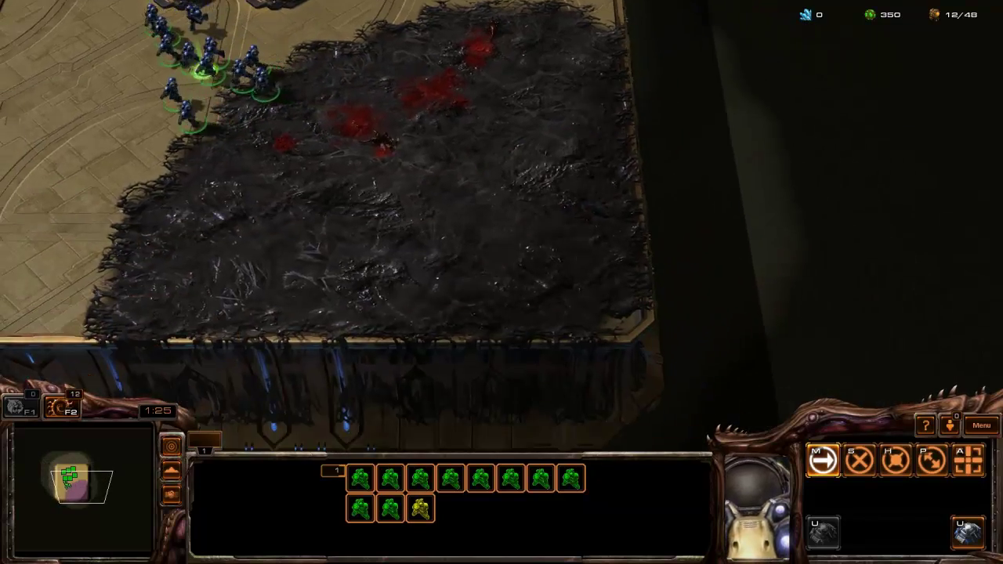
- March the Mad Marine group across the creep to its lower right corner, and direct it along the right edge
{"action": "key", "text": "s"}
{"action": "right_click", "coordinate": [601, 271]}
{"action": "right_click", "coordinate": [585, 159]}
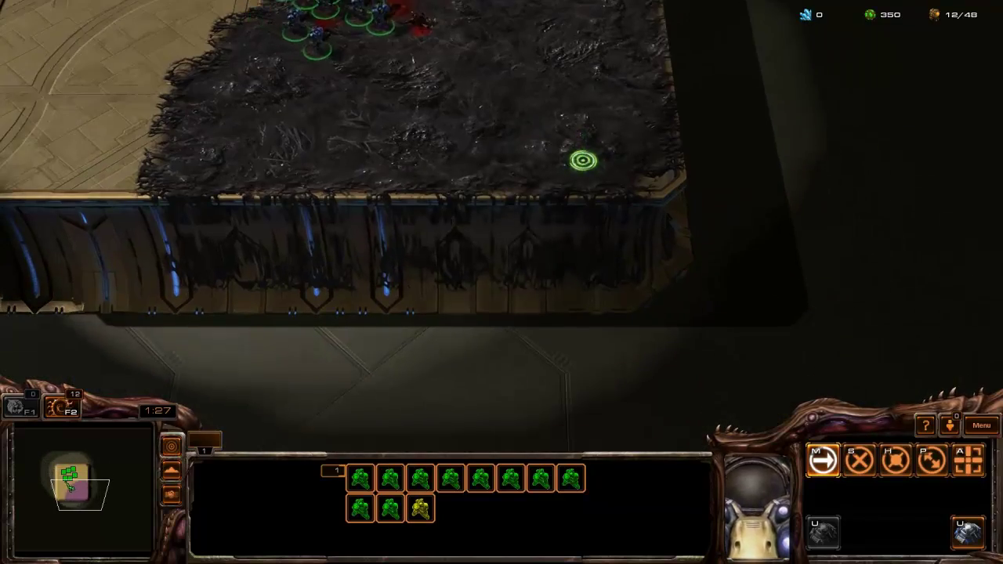
{"action": "right_click", "coordinate": [710, 267]}
{"action": "key", "text": "Right"}
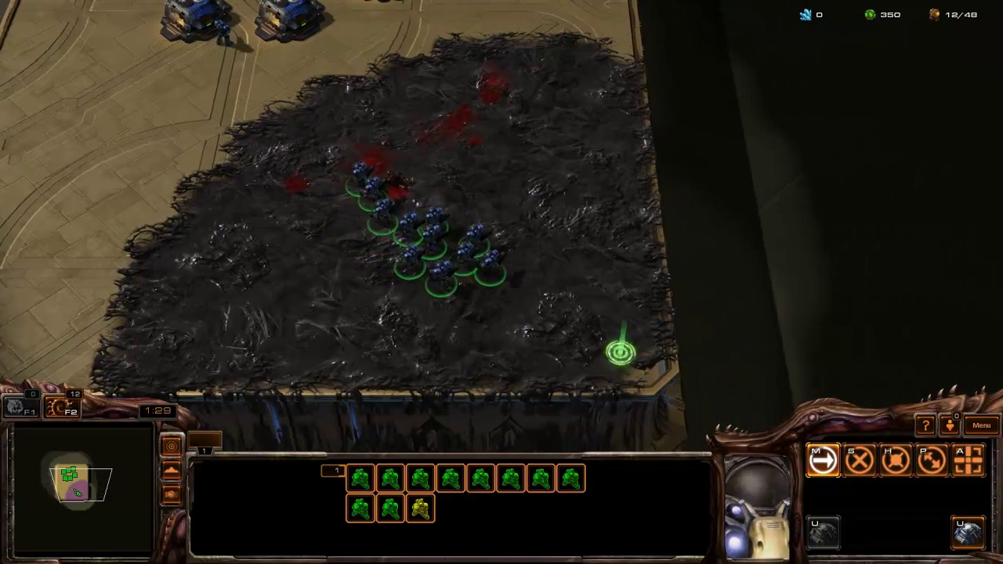
{"action": "right_click", "coordinate": [600, 224]}
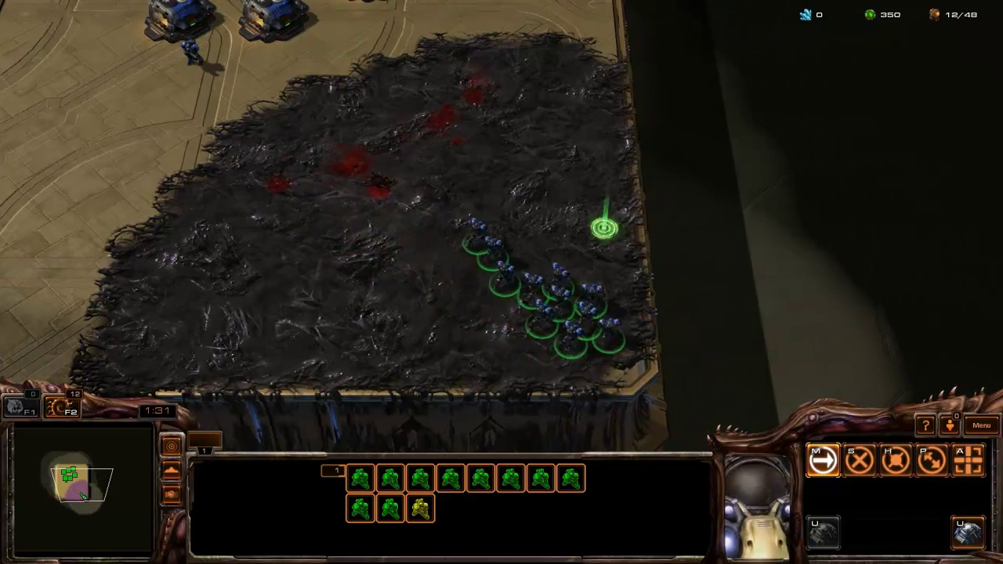
- Move the Mad Marine group off the creep and back toward the Marine houses
{"action": "key", "text": "Up"}
{"action": "key", "text": "Left"}
{"action": "right_click", "coordinate": [597, 208]}
{"action": "right_click", "coordinate": [511, 278]}
{"action": "key", "text": "Down"}
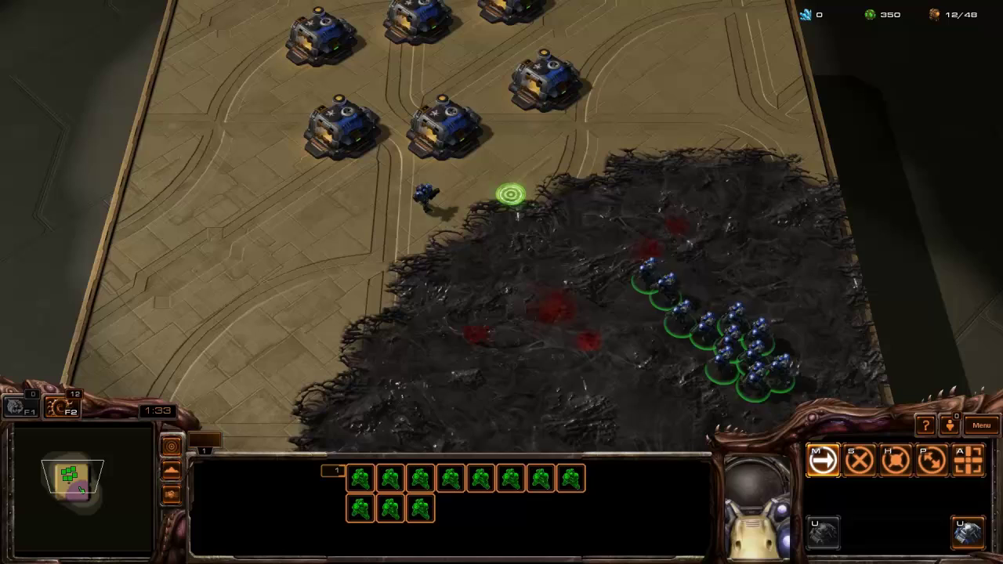
- Select a single Mad Marine and walk it around the lower Marine houses and into the gap between them
{"action": "left_click", "coordinate": [629, 264]}
{"action": "key", "text": "Up"}
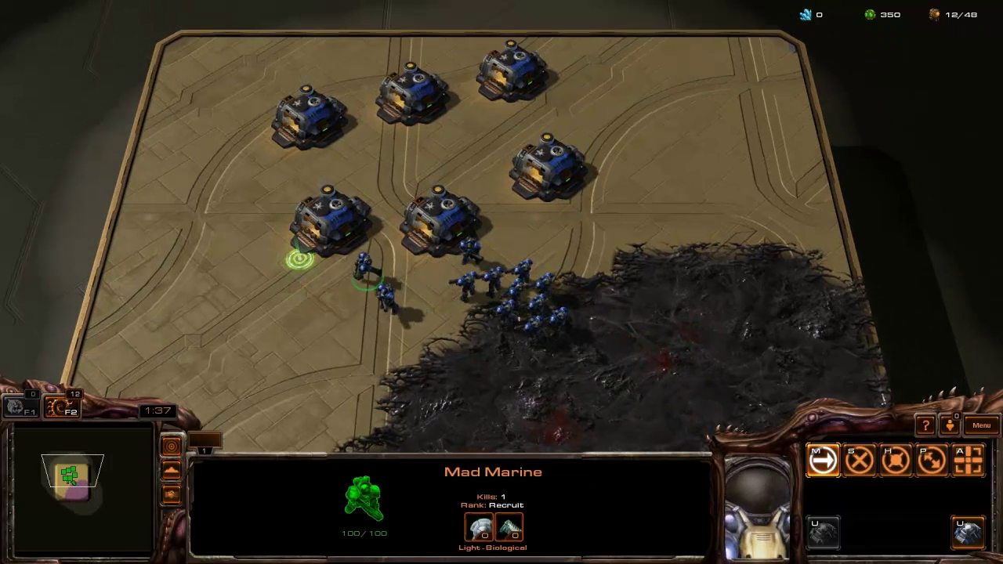
{"action": "key", "text": "s"}
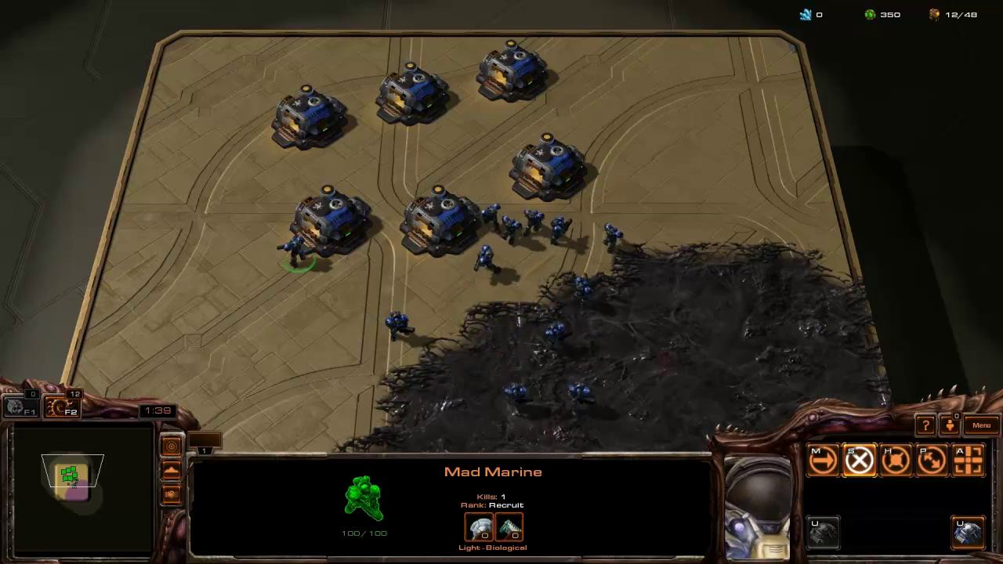
{"action": "right_click", "coordinate": [337, 262]}
{"action": "key", "text": "Down"}
{"action": "key", "text": "Up"}
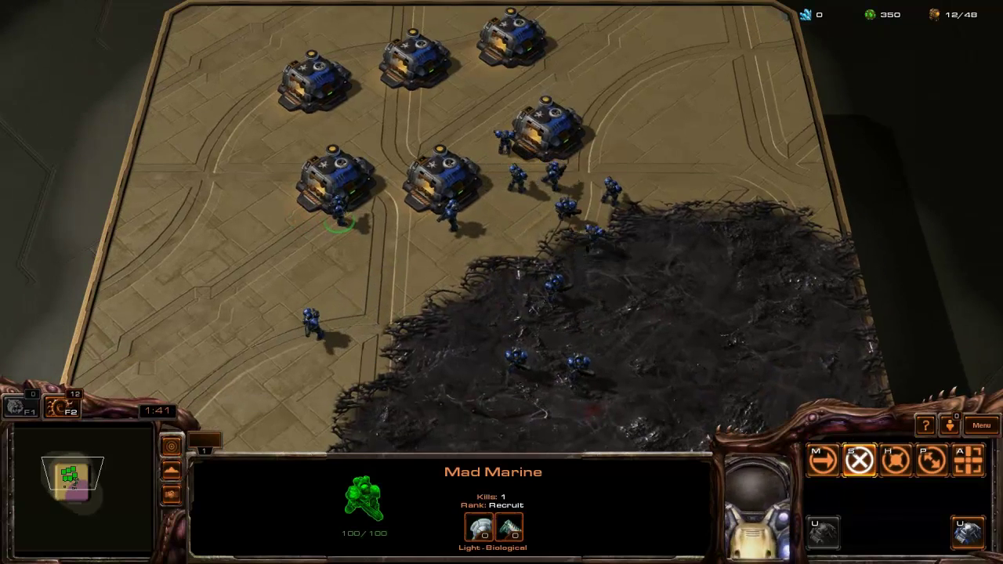
{"action": "right_click", "coordinate": [404, 158]}
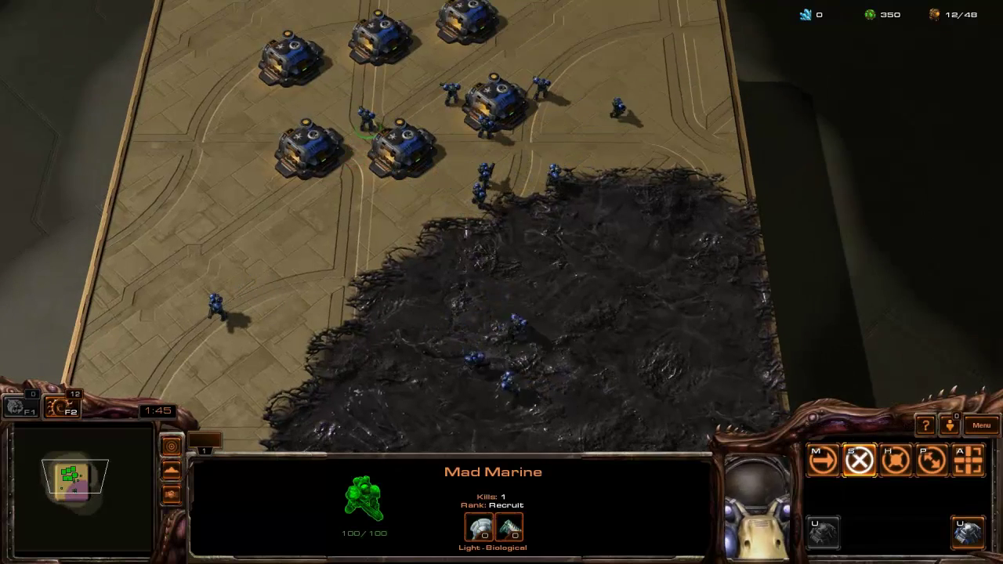
{"action": "key", "text": "Down"}
{"action": "key", "text": "Down"}
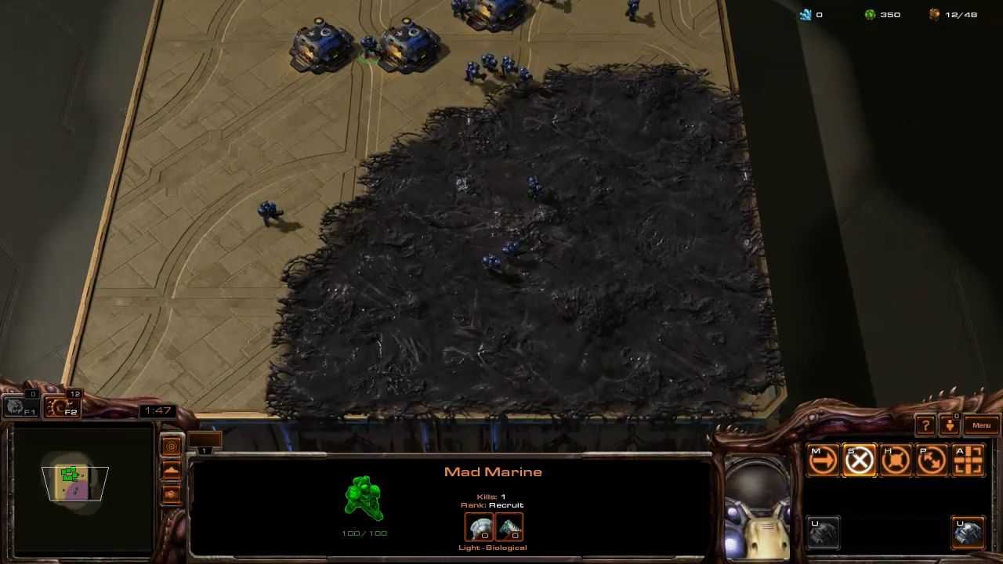
- Move the selected Mad Marine out of the gap, around the lower Marine house to the ground between it and the creep
{"action": "key", "text": "Up"}
{"action": "right_click", "coordinate": [452, 98]}
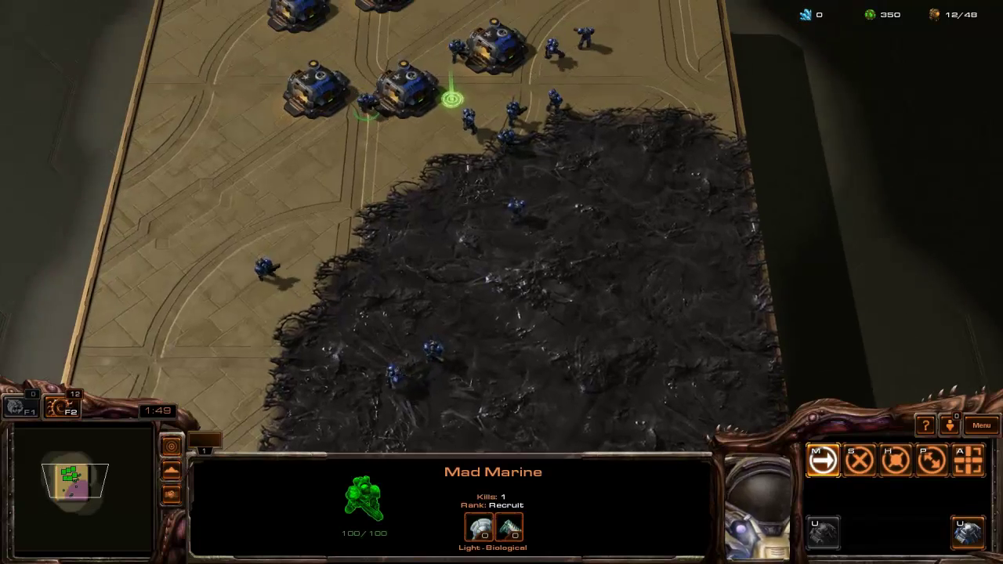
{"action": "key", "text": "Up"}
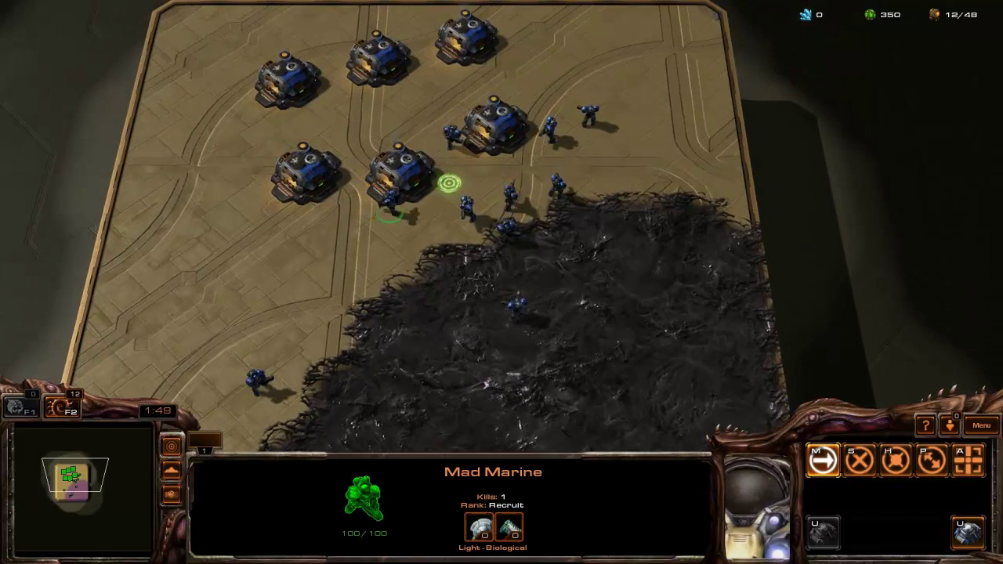
{"action": "key", "text": "Down"}
{"action": "key", "text": "Left"}
{"action": "key", "text": "Right"}
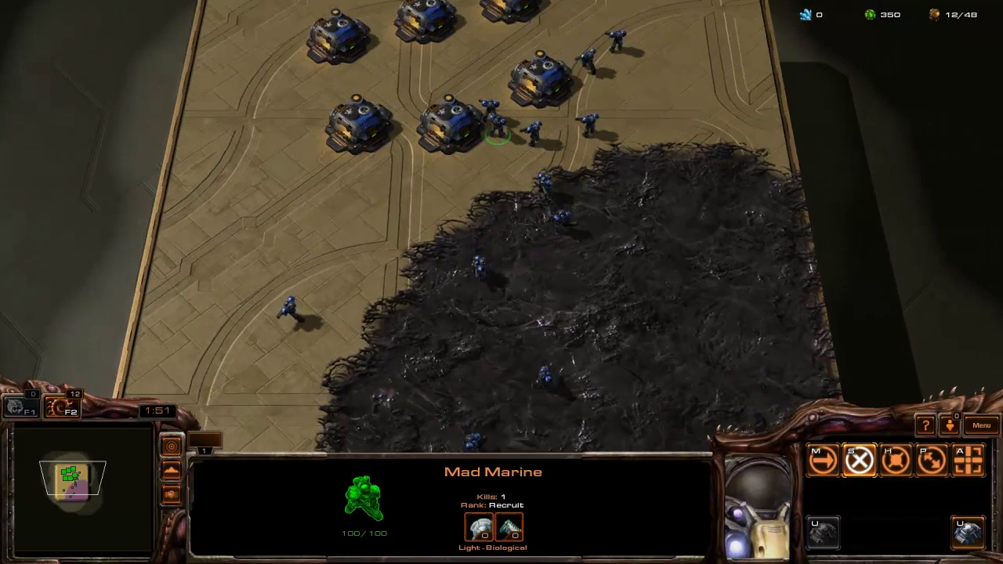
- Send the Mad Marine toward the right side of the Marine house nearest the creep's upper edge and halt it there
{"action": "key", "text": "Up"}
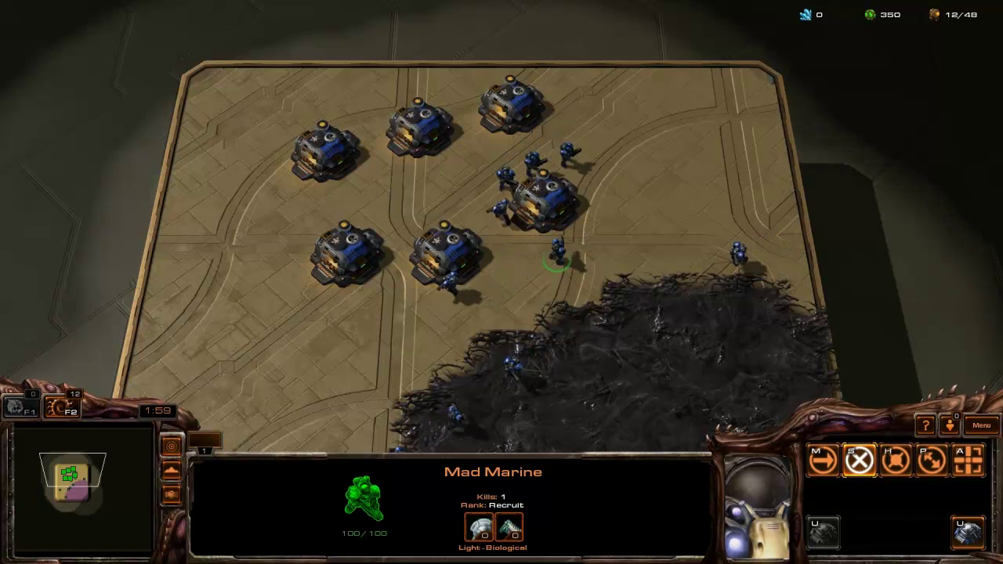
{"action": "key", "text": "Down"}
{"action": "key", "text": "Up"}
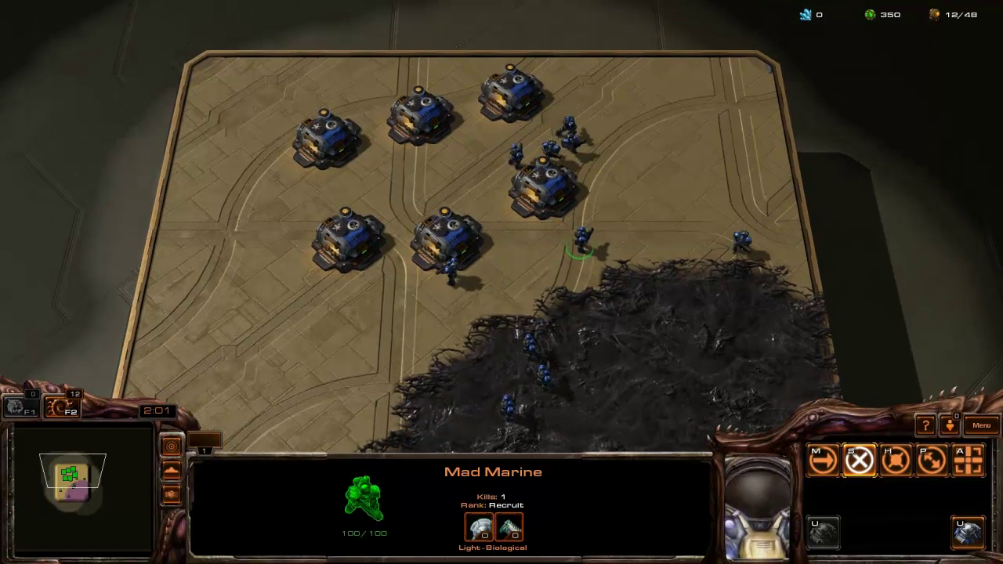
{"action": "right_click", "coordinate": [578, 198]}
{"action": "key", "text": "Right"}
{"action": "key", "text": "Down"}
{"action": "key", "text": "Left"}
{"action": "key", "text": "s"}
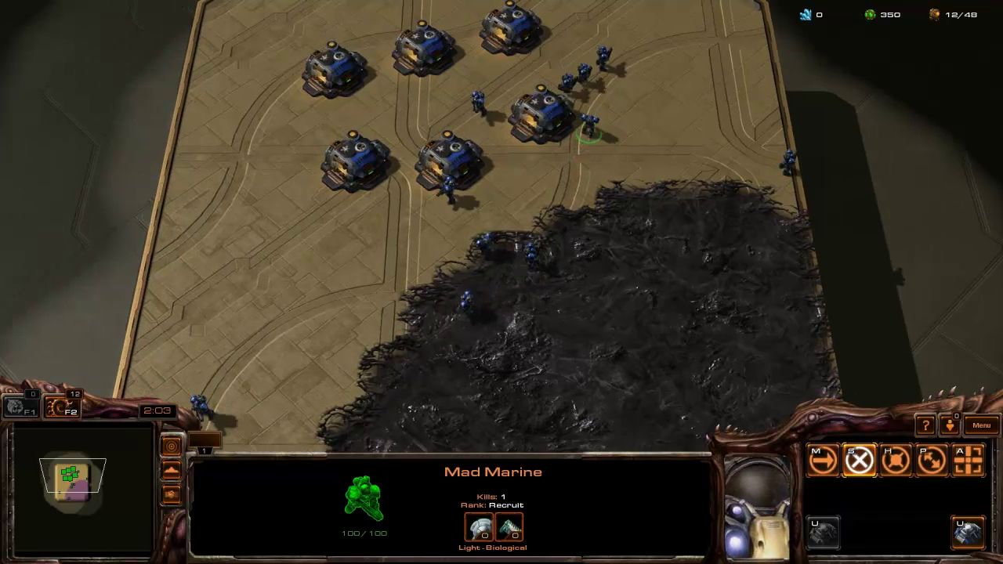